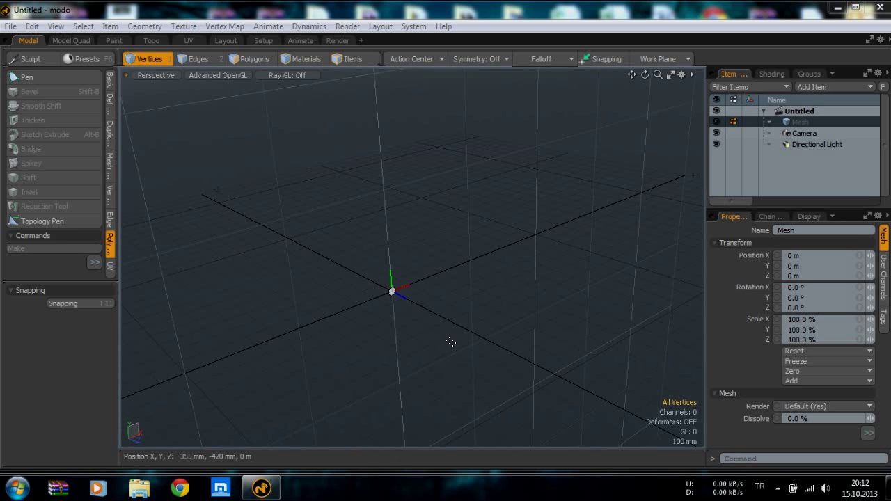
Add a unit cylinder primitive at the scene origin
left_click(111, 84)
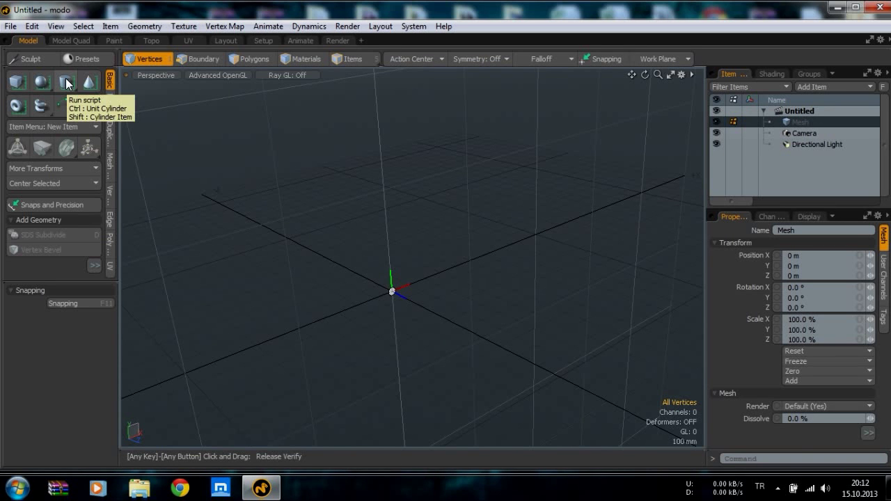
left_click(66, 83)
left_click(364, 240)
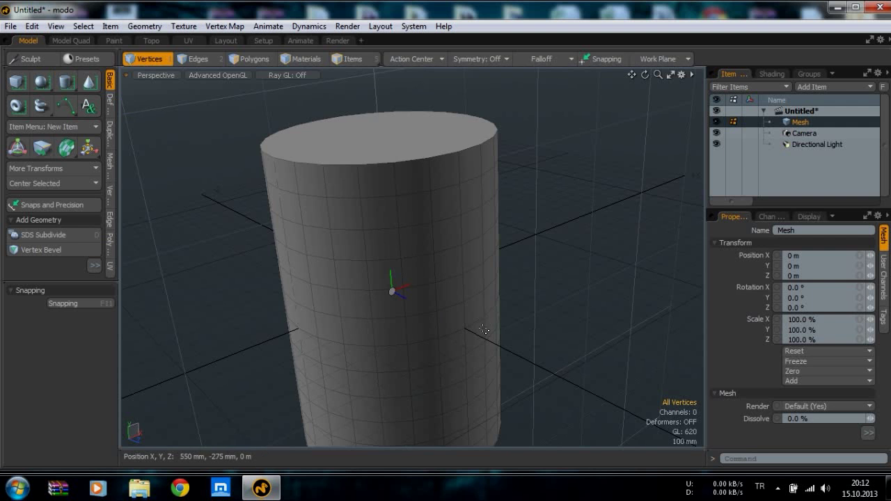
Select all of the cylinder's polygons and move them up about 735 mm along Y so the base sits near the ground plane
left_click_drag(382, 368, 368, 295, "alt")
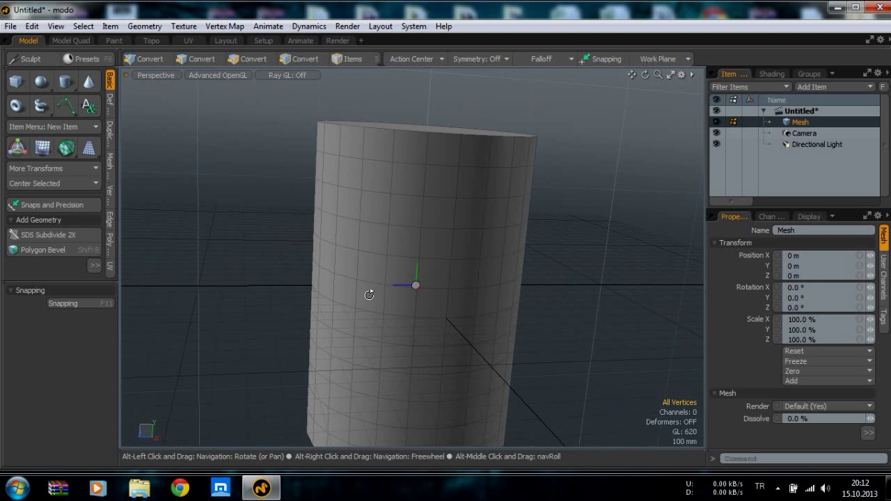
left_click(253, 59)
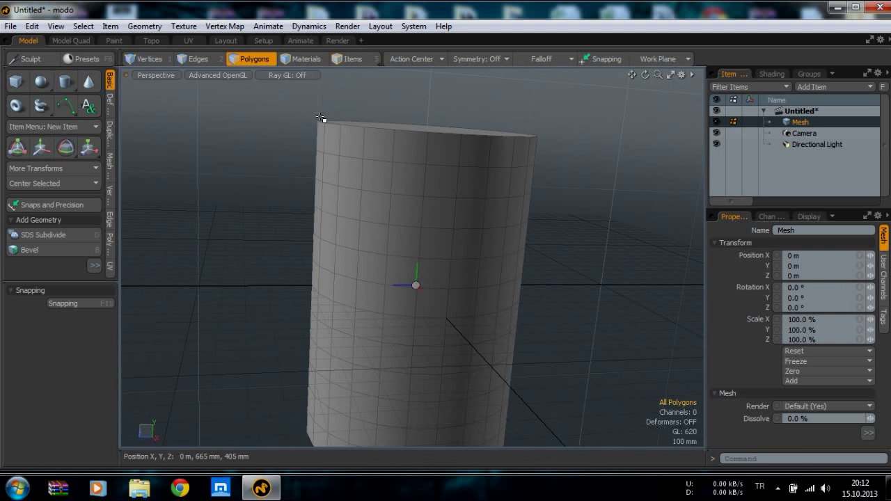
double_click(411, 238)
key("w")
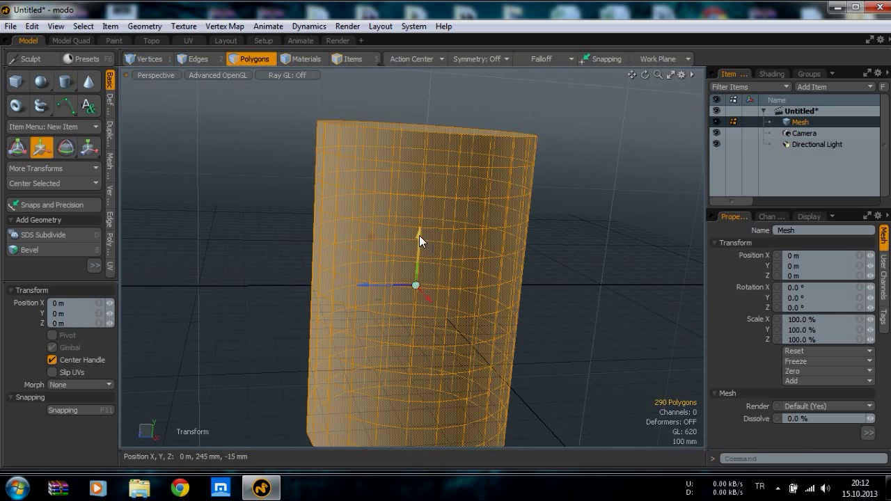
left_click_drag(419, 235, 412, 278)
mouse_move(468, 298)
left_mouse_down("ctrl+alt")
mouse_move(457, 298)
mouse_move(468, 275)
mouse_move(464, 304)
left_mouse_up("ctrl+alt")
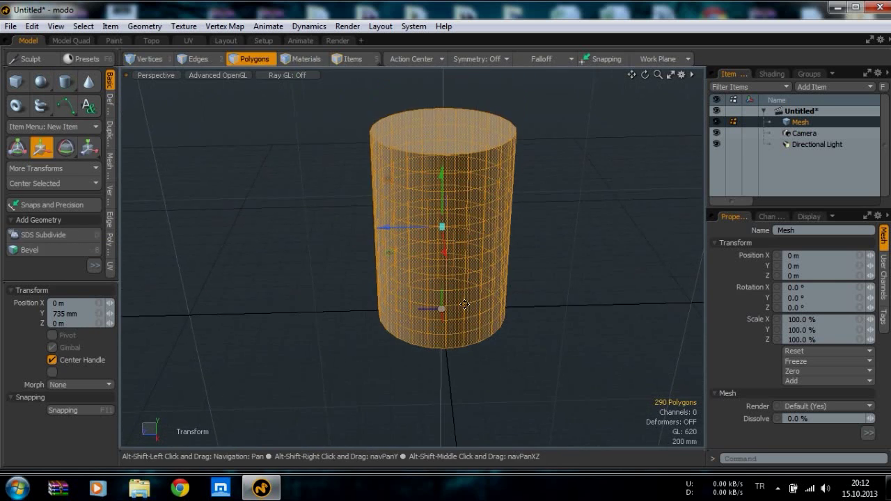
key("space")
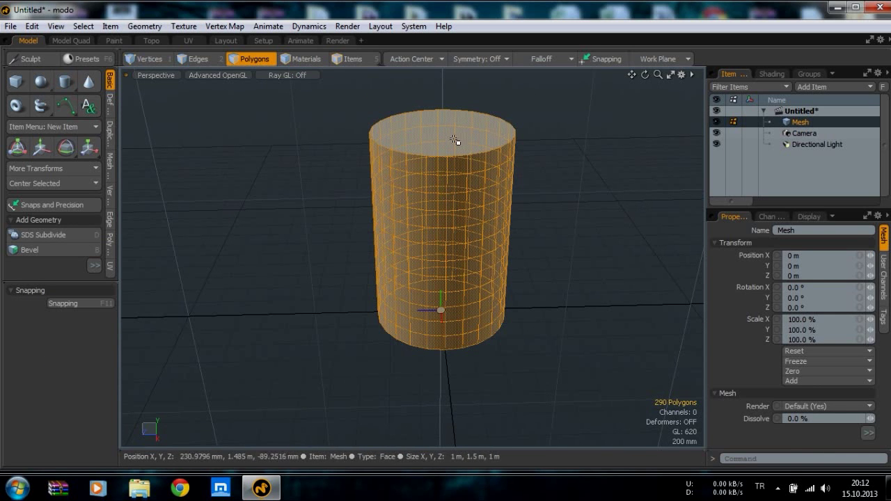
Select the cylinder's top cap, grow the selection four times down the wall, and delete those polygons
left_click(444, 138)
key("shift+Up")
key("shift+Up")
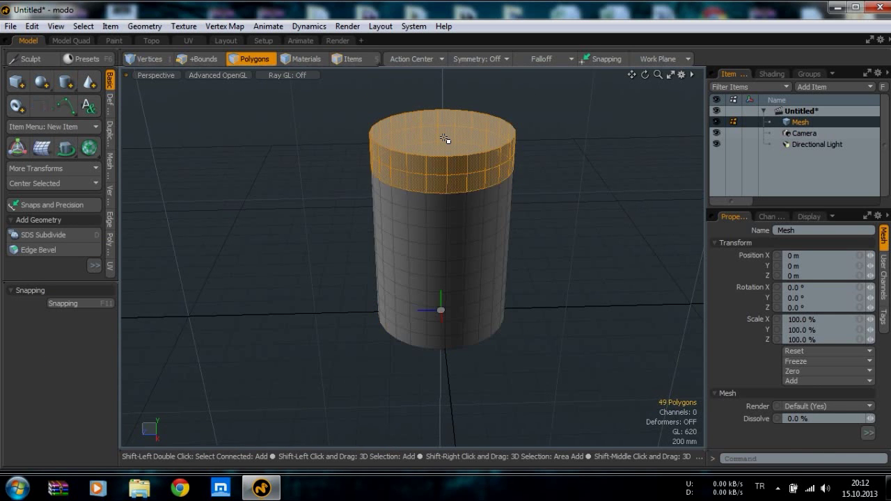
key("shift+Up")
key("shift+Up")
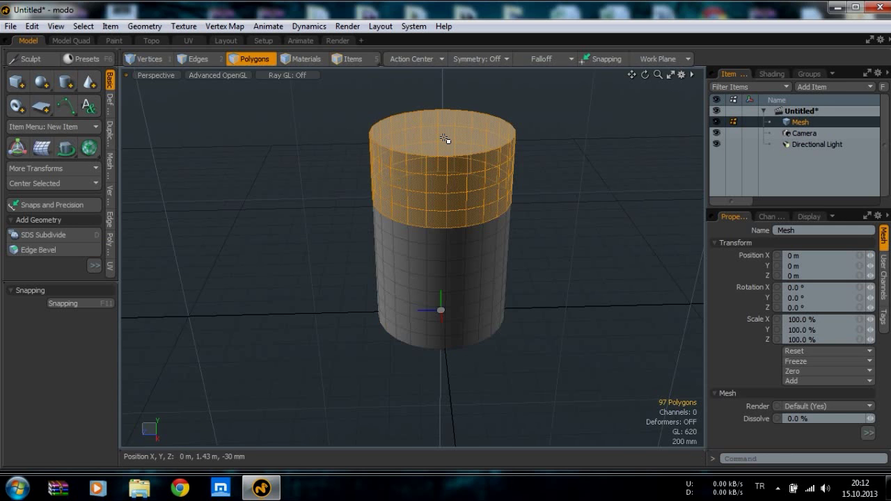
key("Delete")
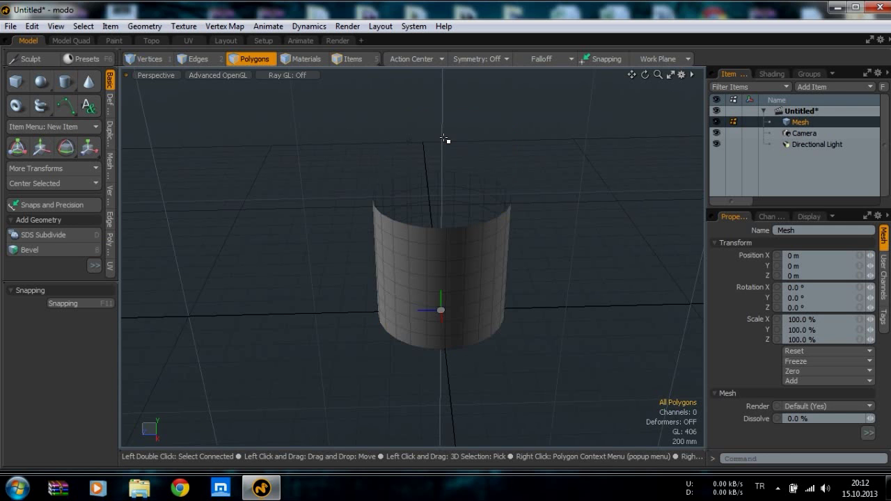
Select the open edge loop around the shortened cylinder's upper end and close it with a new polygon
key("1")
key("2")
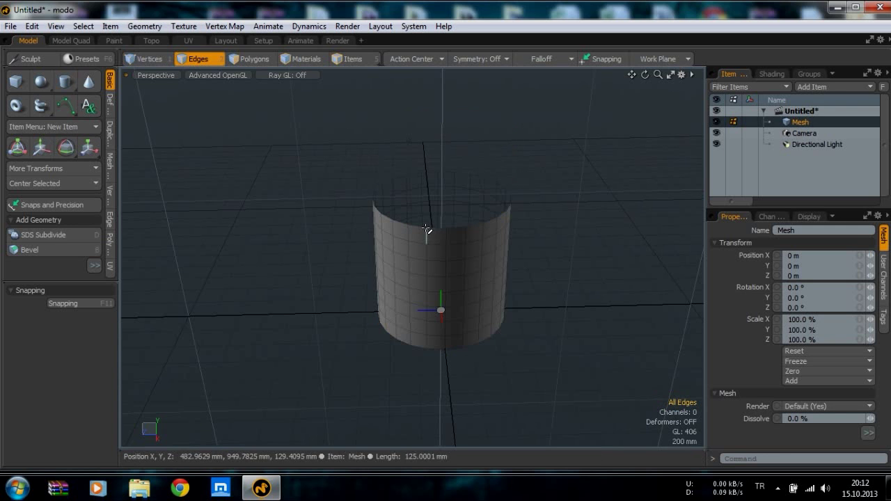
double_click(427, 229)
key("p")
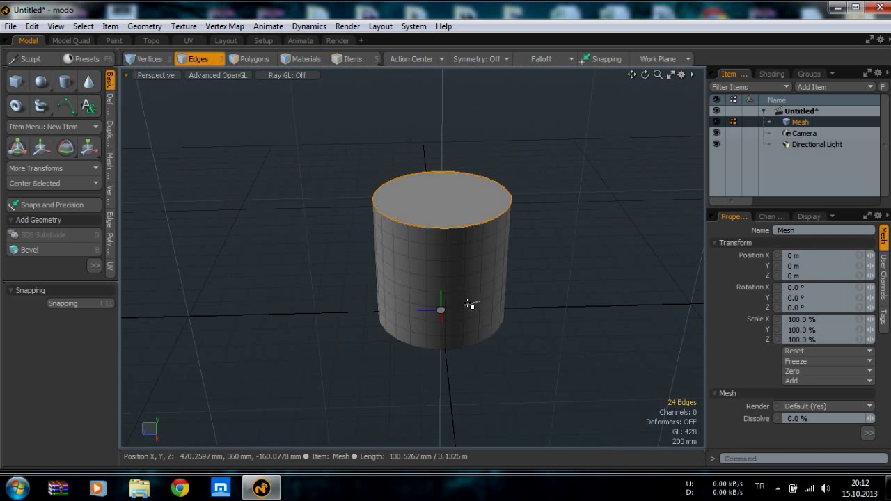
In the Front view, select the cylinder's bottom edge loop and scale it uniformly to about 46%
key("3")
key("ctrl+space")
left_click(523, 323)
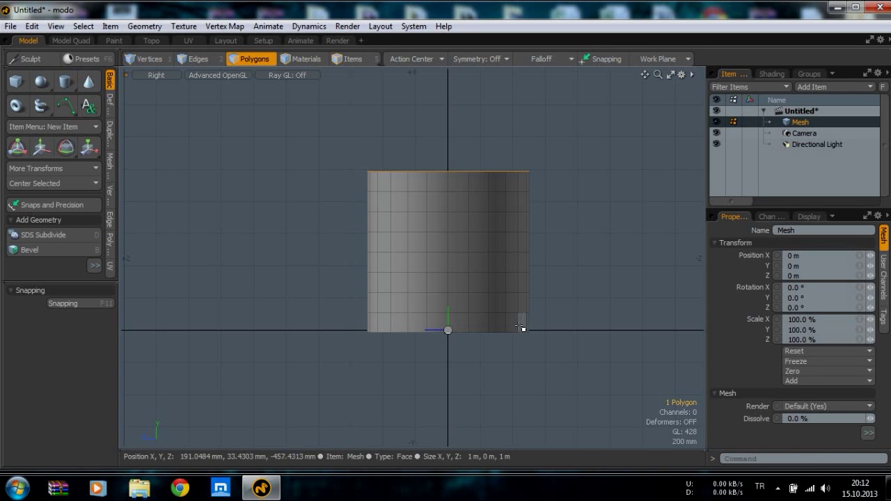
key("ctrl+space")
left_click(550, 350)
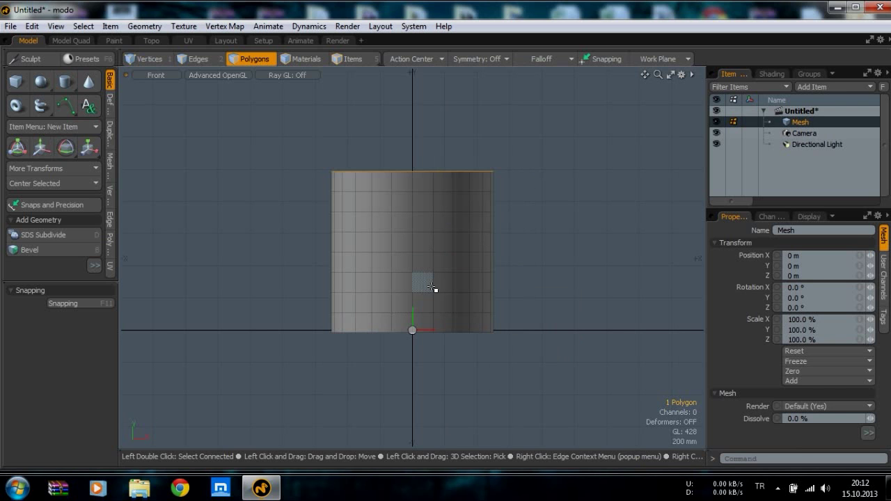
left_click(198, 59)
double_click(398, 332)
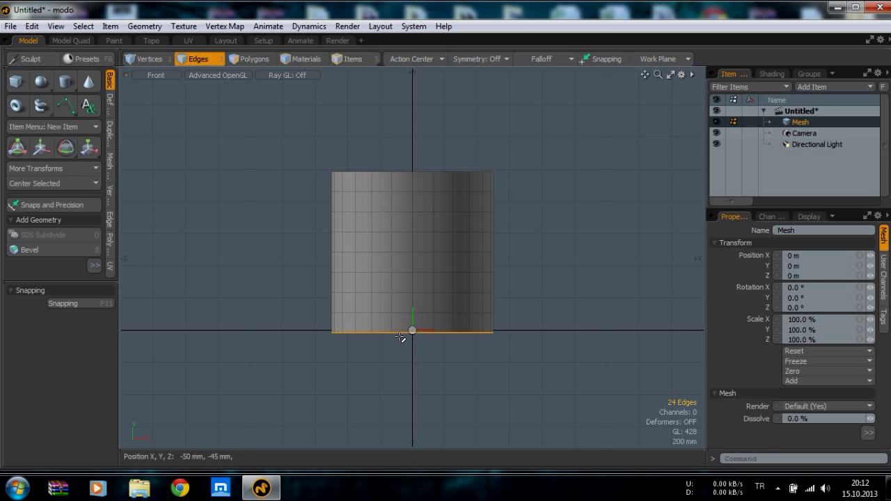
key("r")
left_click_drag(406, 337, 388, 338)
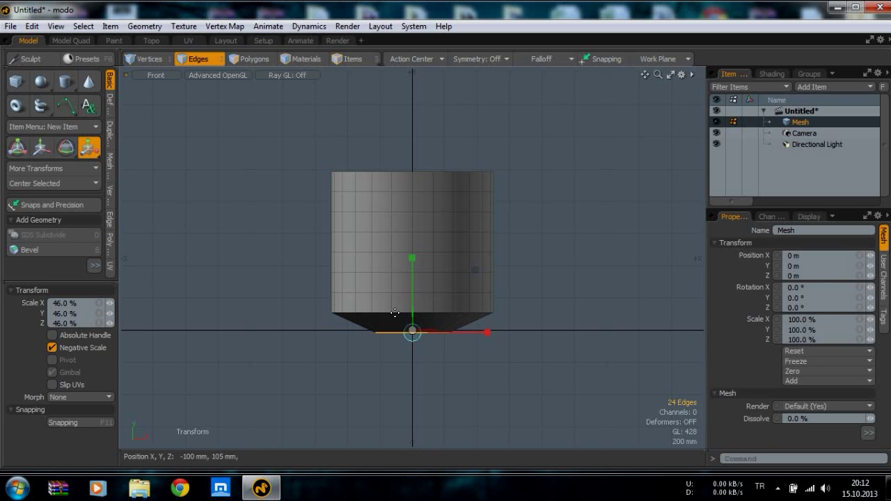
key("space")
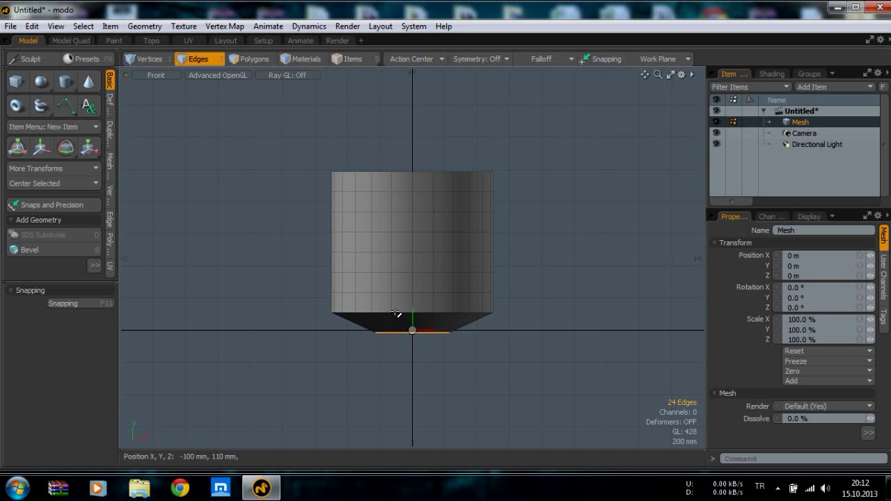
Scale the second edge loop from the base uniformly to about 66.5% and the third to about 77.5%
double_click(397, 312)
key("r")
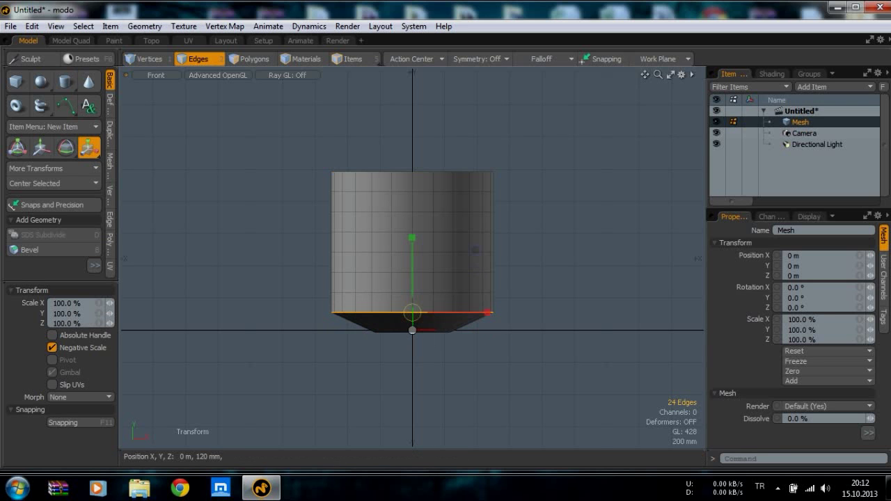
left_click_drag(412, 313, 362, 320)
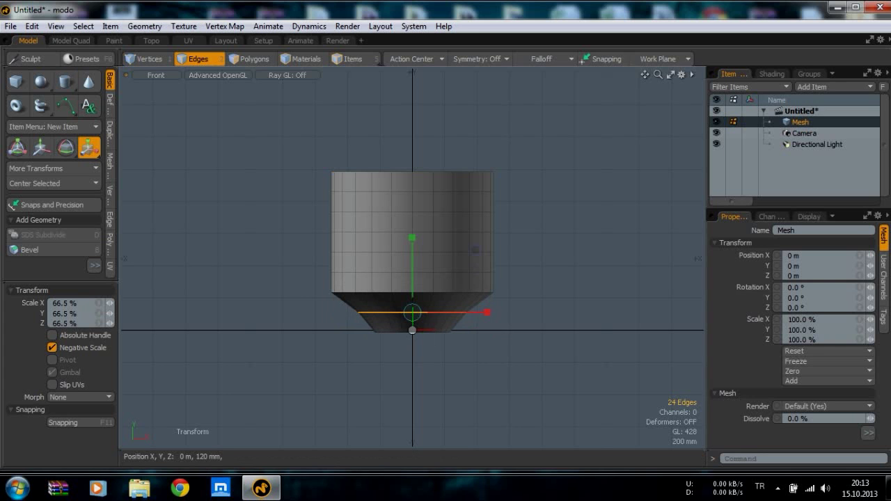
key("space")
double_click(397, 291)
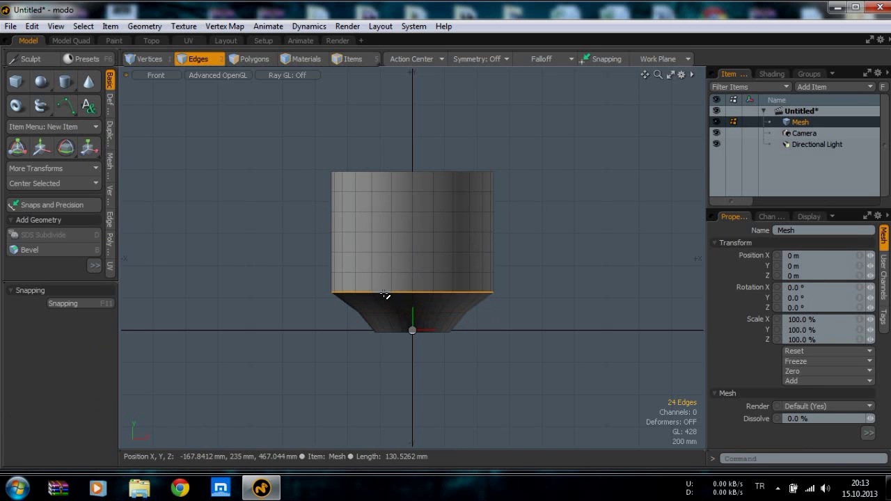
key("r")
left_click_drag(412, 292, 382, 292)
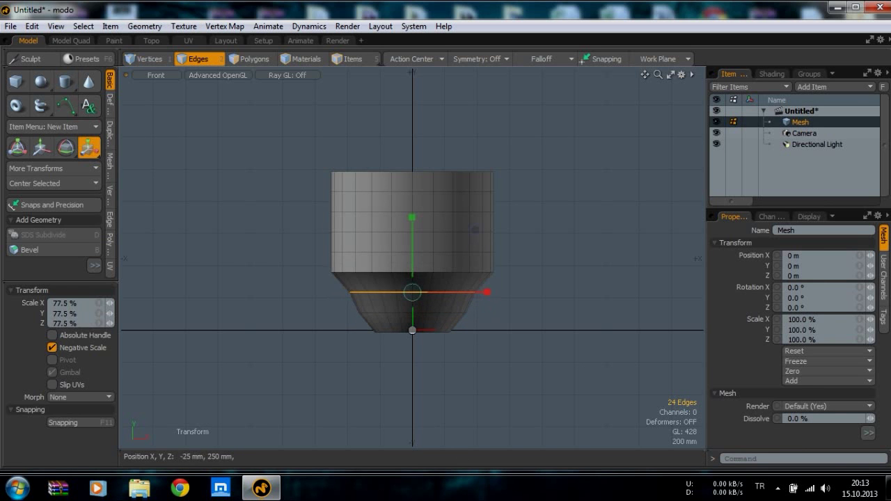
key("space")
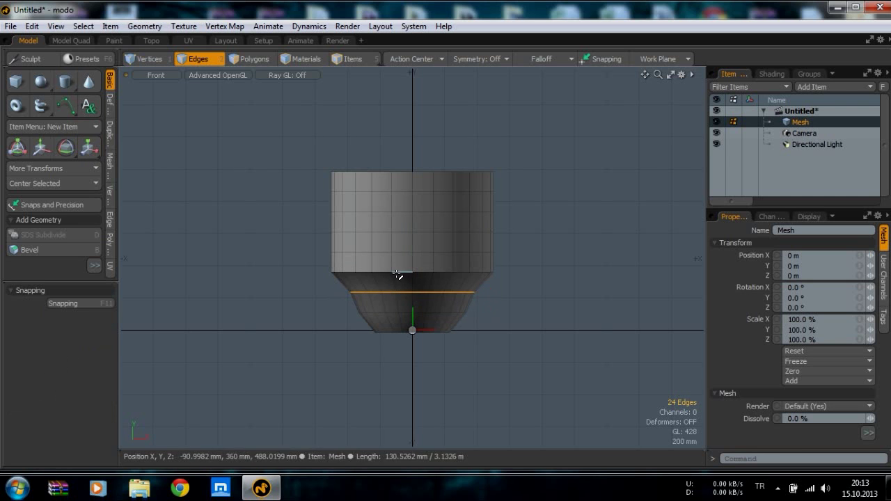
Scale the fourth edge loop from the base inward to continue the cup's curve, and the fifth to about 83.5%
double_click(401, 275)
key("r")
left_click_drag(405, 262, 394, 263)
key("space")
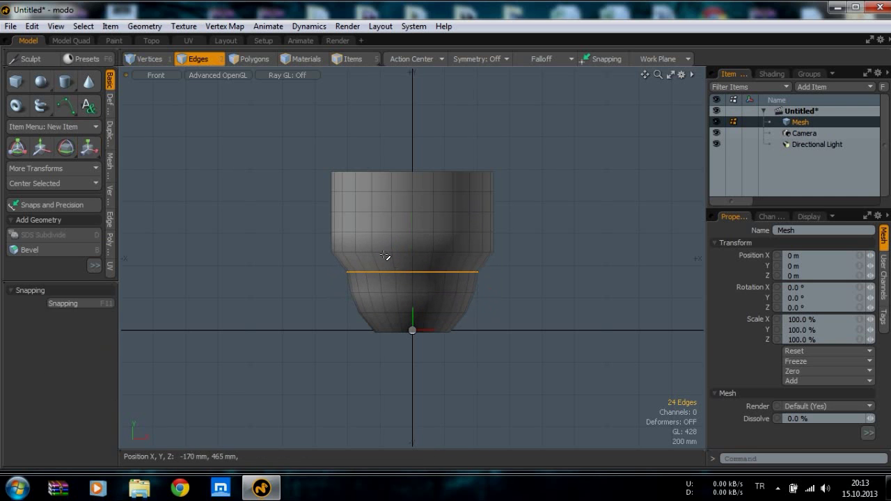
double_click(385, 253)
key("r")
left_click_drag(403, 255, 395, 255)
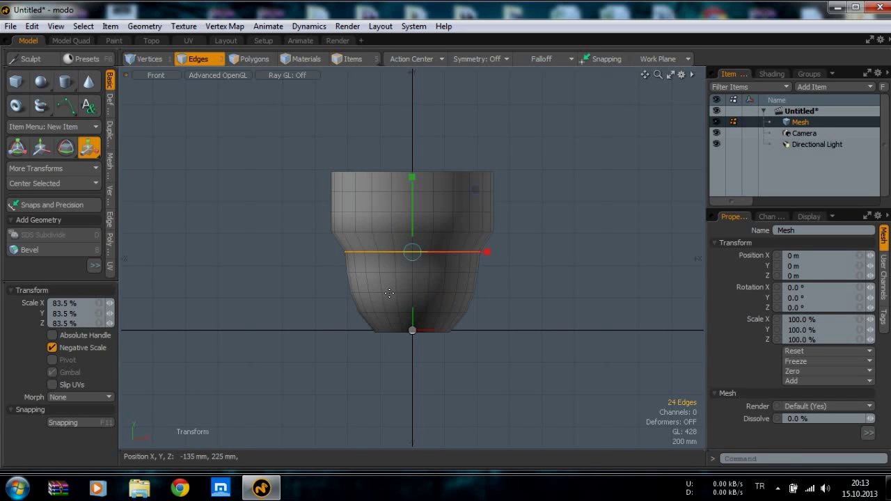
key("space")
Scale the sixth edge loop from the base uniformly to about 88.5% and the seventh to about 86.5%
double_click(384, 233)
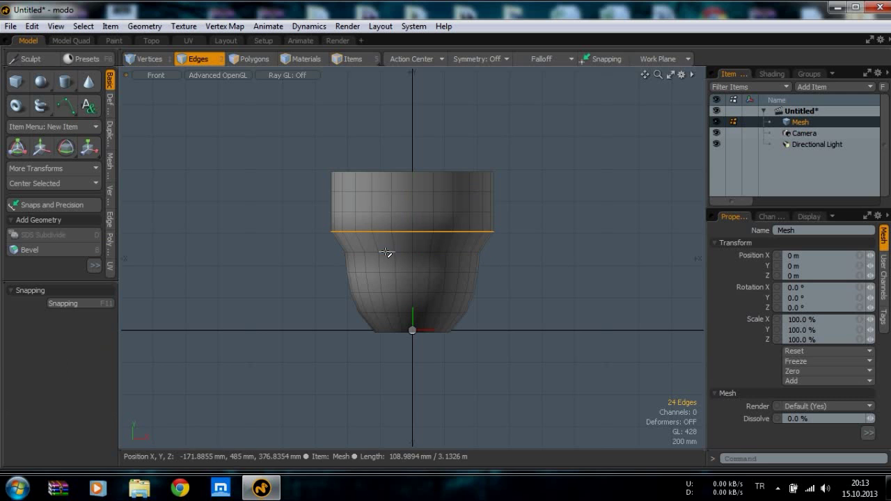
key("r")
left_click_drag(403, 232, 398, 232)
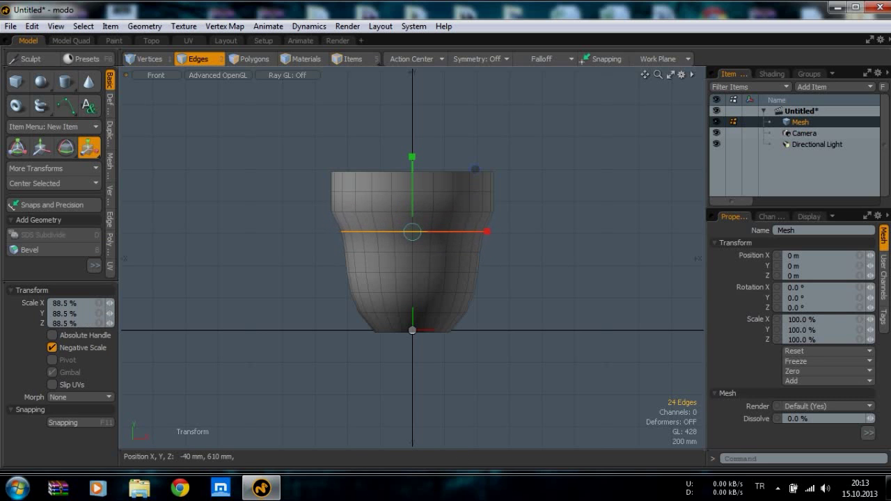
double_click(402, 212)
left_click_drag(403, 213, 398, 213)
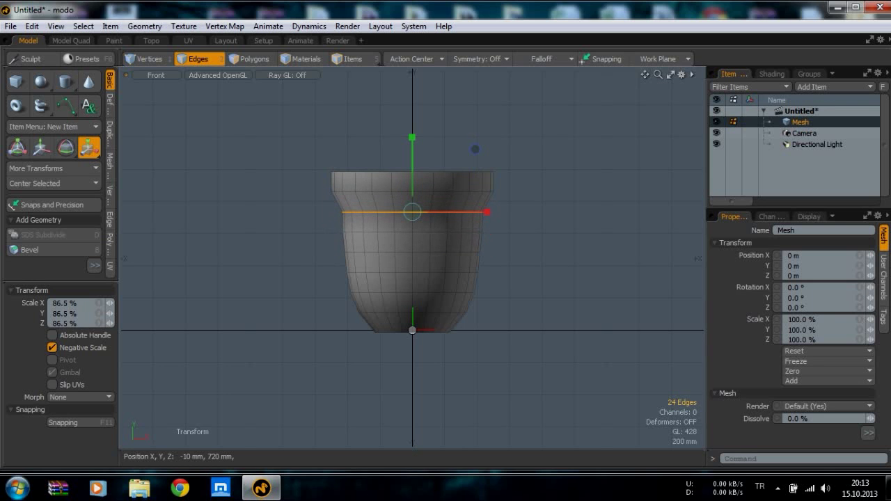
Scale the edge loop just below the rim and the top rim loop uniformly to about 86.5% each
double_click(405, 192)
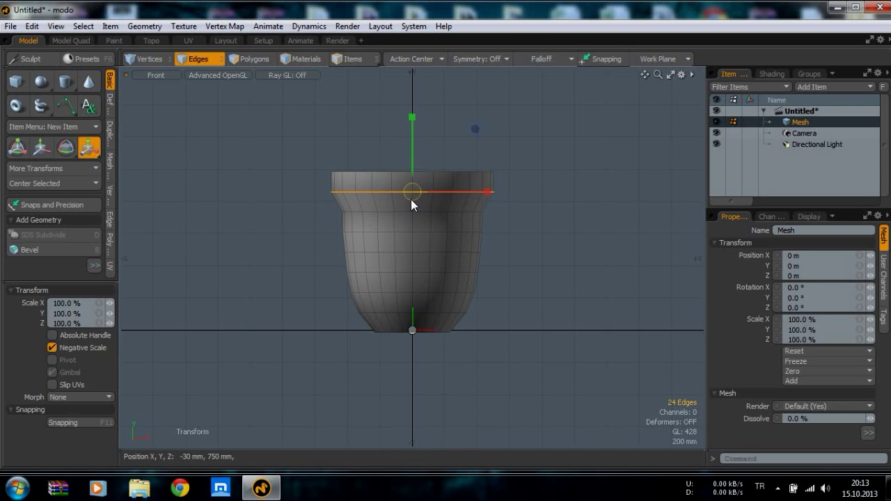
left_click_drag(411, 199, 402, 200)
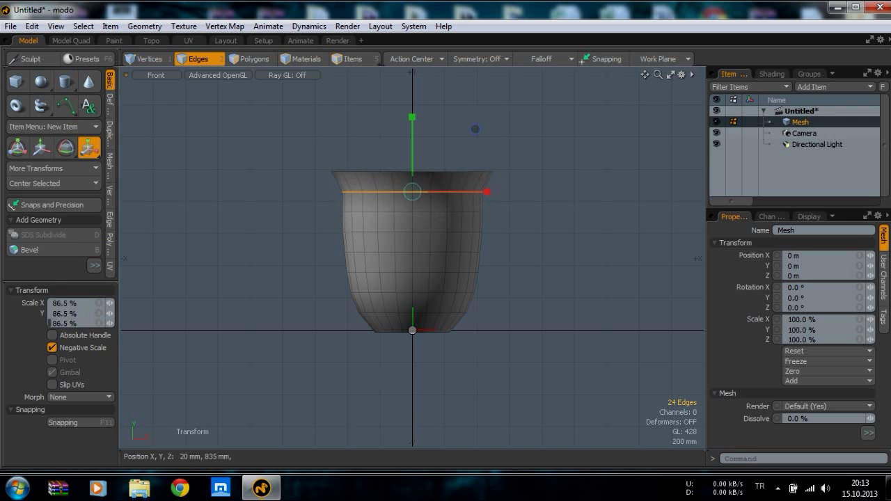
key("space")
double_click(397, 172)
key("r")
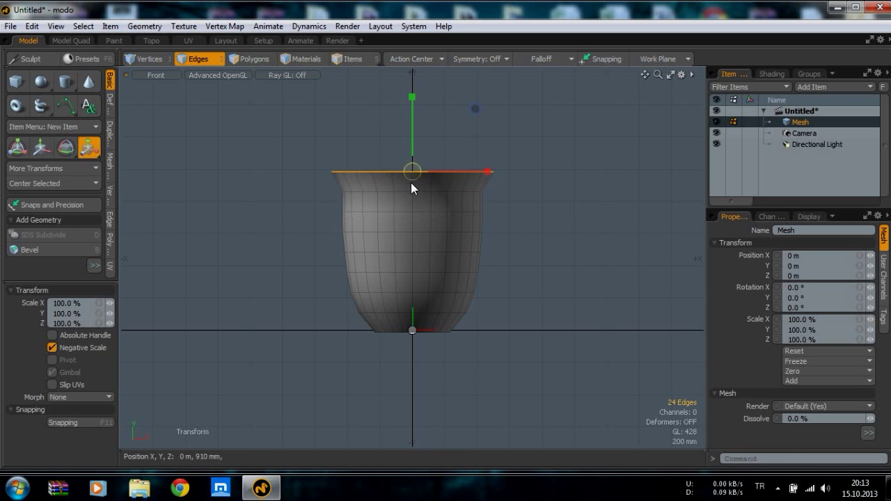
left_click_drag(411, 185, 398, 185)
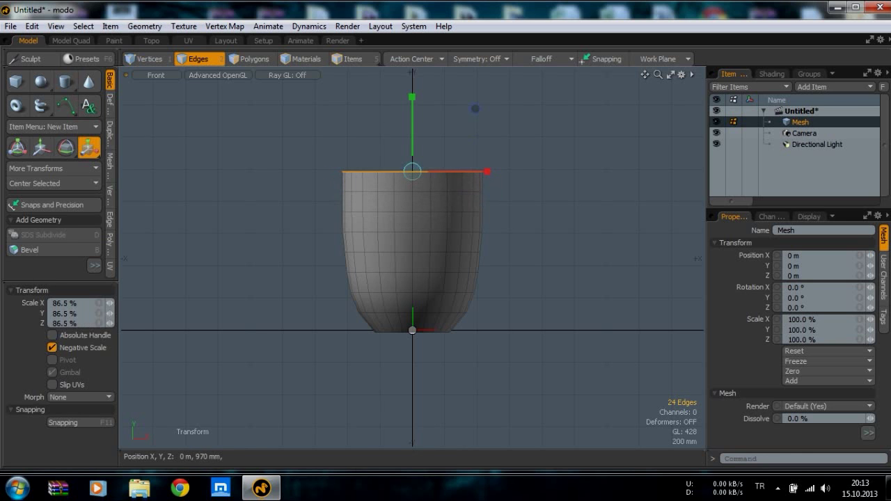
key("q")
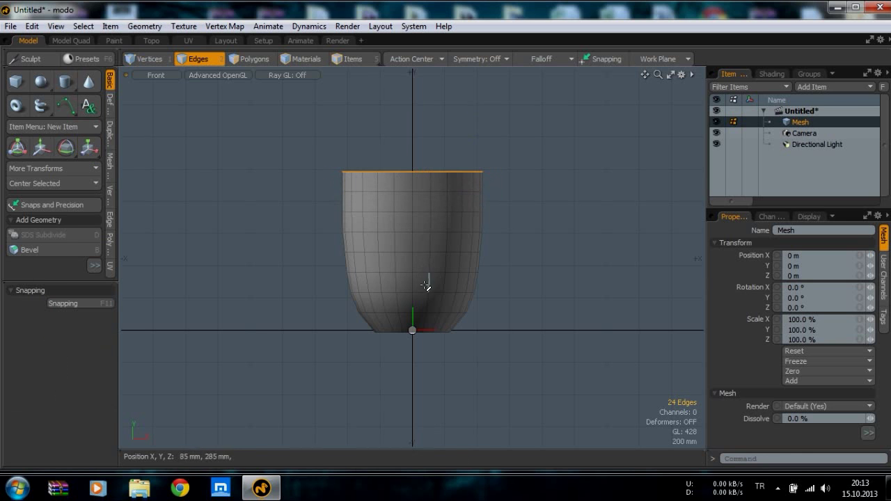
Refine the cup's wall by scaling the sixth edge loop from the base to about 98.5%
double_click(359, 232)
key("r")
left_click_drag(412, 230, 409, 231)
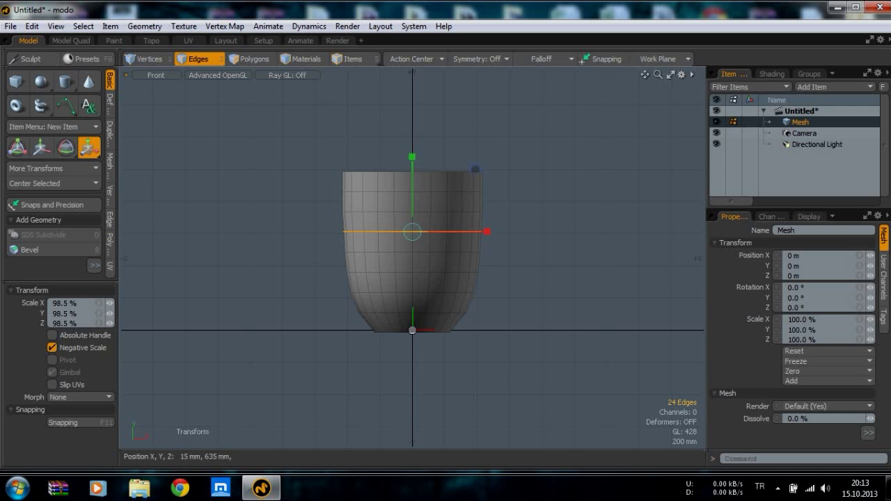
key("space")
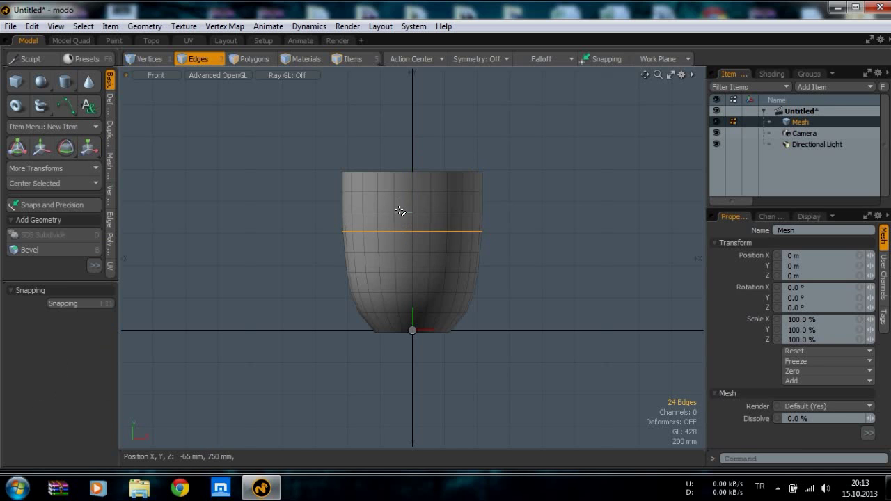
double_click(405, 212)
key("r")
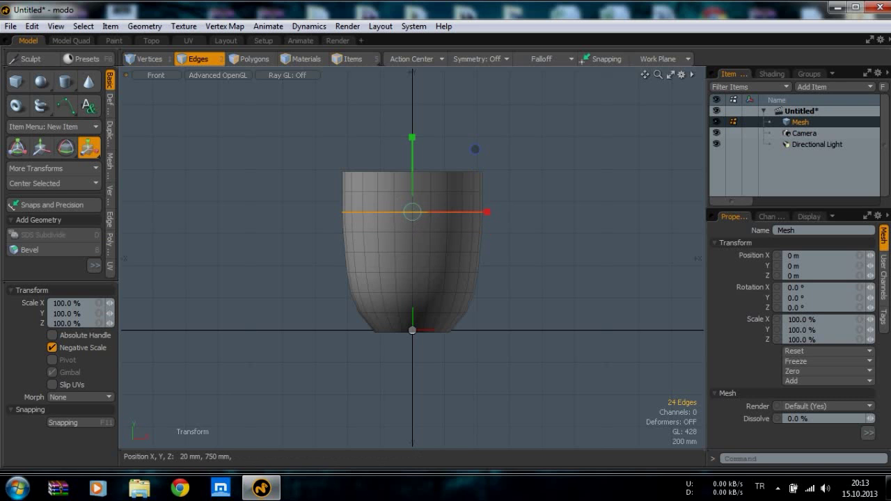
key("space")
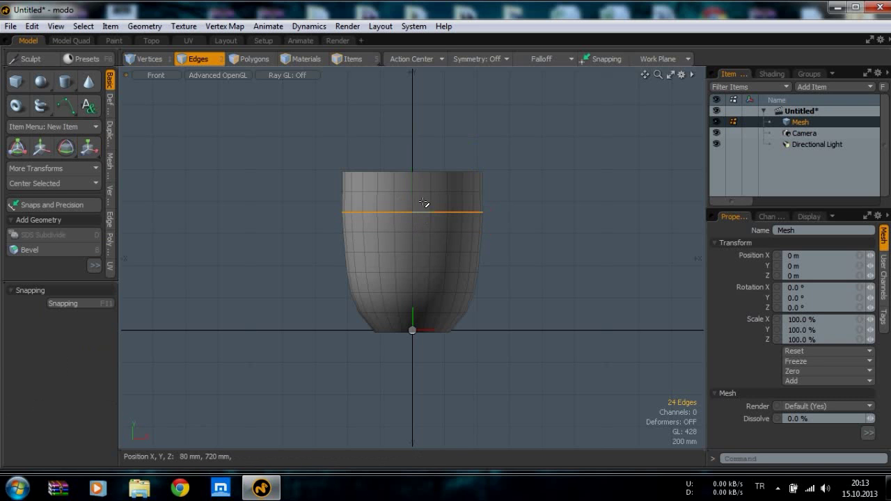
Shorten the cup by deleting its flat top cap together with the two polygon rings just below it
key("3")
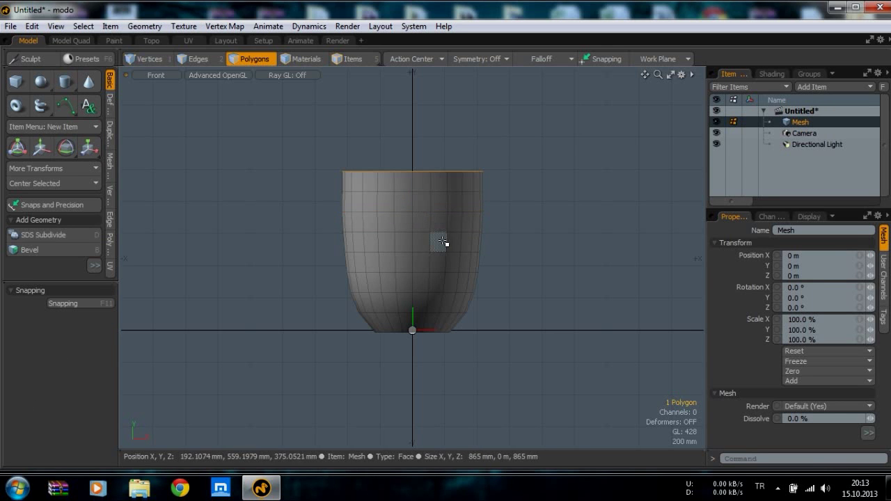
key("ctrl+space")
left_click(474, 217)
left_click_drag(473, 233, 423, 312, "alt")
key("shift+Up")
key("shift+Up")
key("Delete")
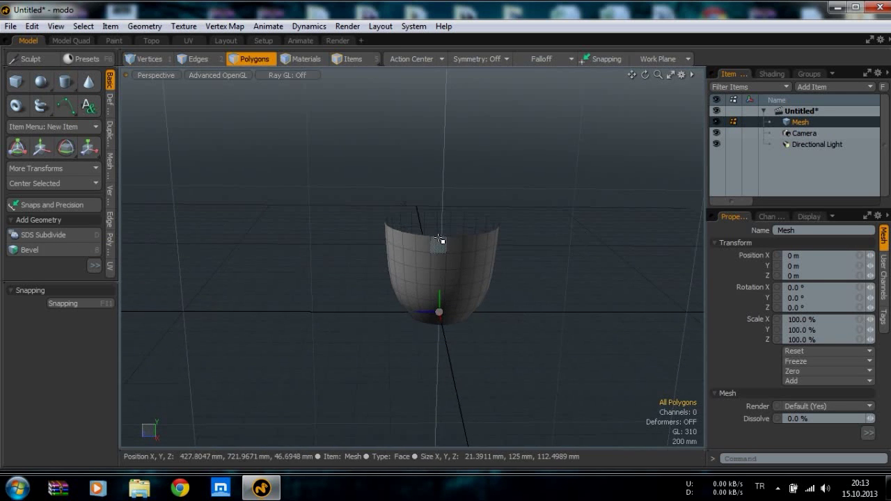
Cap the cup's open top by selecting the rim edge loop and filling it with a single polygon
key("2")
double_click(439, 244)
key("p")
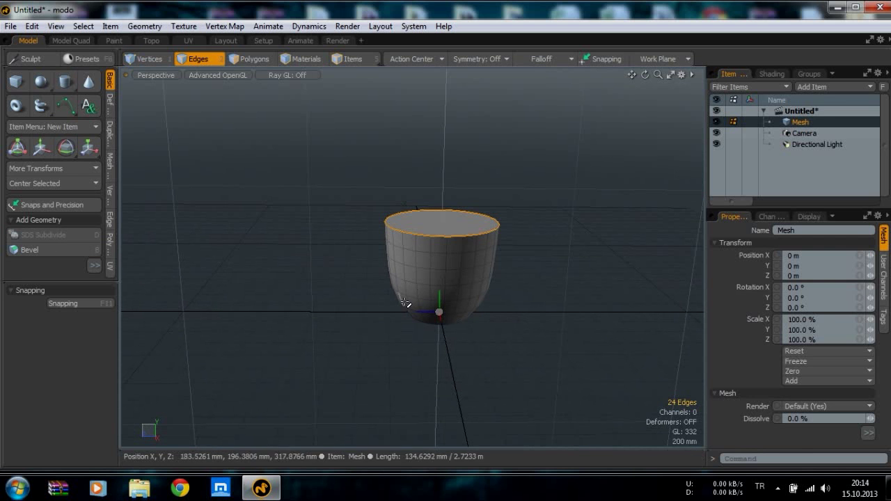
In the front view, scale the first edge loop above the base uniformly to about 95%
key("3")
left_click_drag(462, 345, 445, 312, "alt")
key("ctrl+space")
left_click(480, 337)
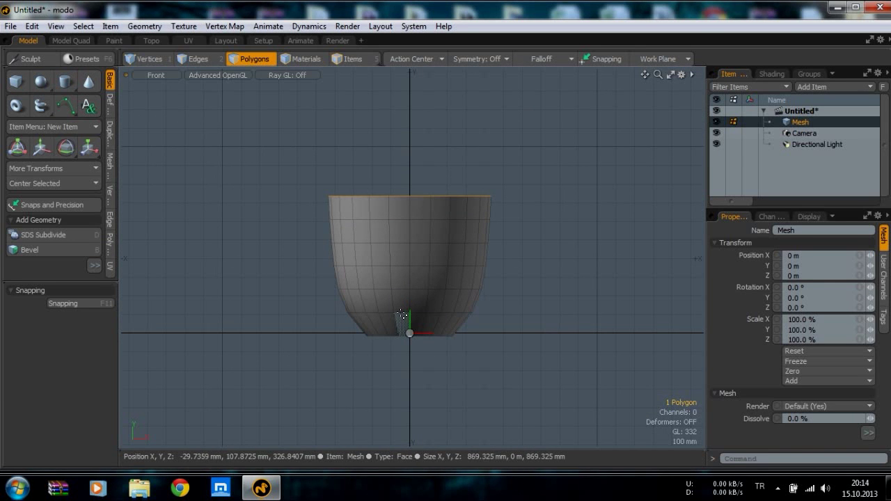
key("2")
left_click(402, 313)
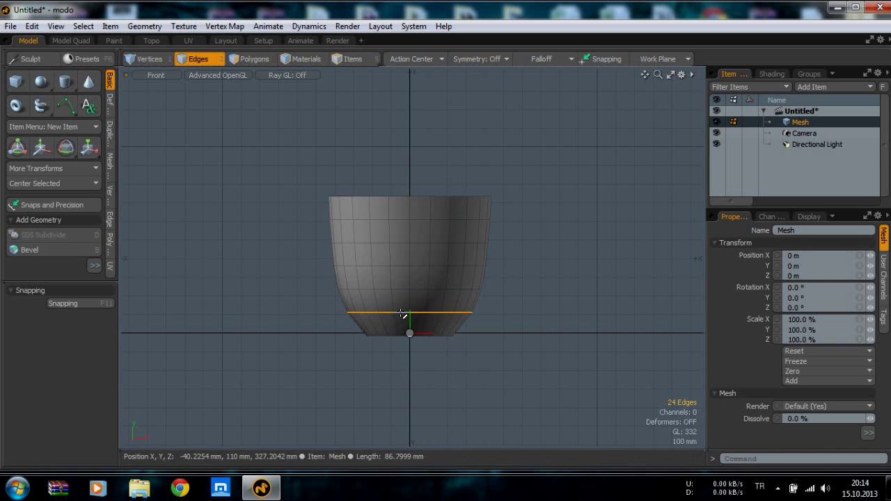
double_click(401, 314)
key("r")
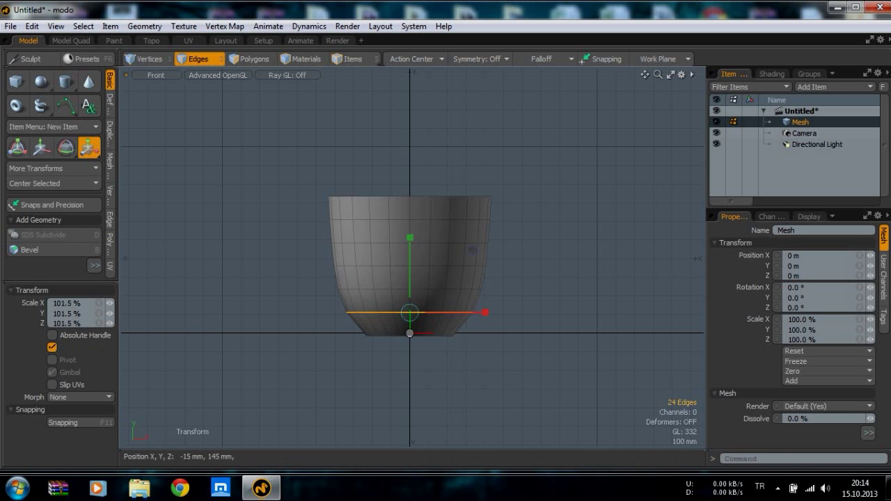
left_click_drag(409, 305, 401, 305)
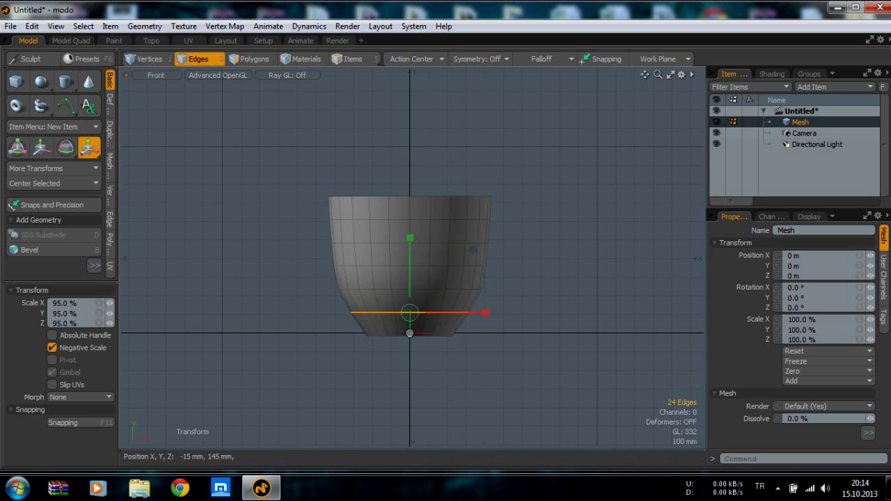
key("space")
Scale the second edge loop above the base uniformly to about 96.5% and the third very slightly inward
double_click(407, 290)
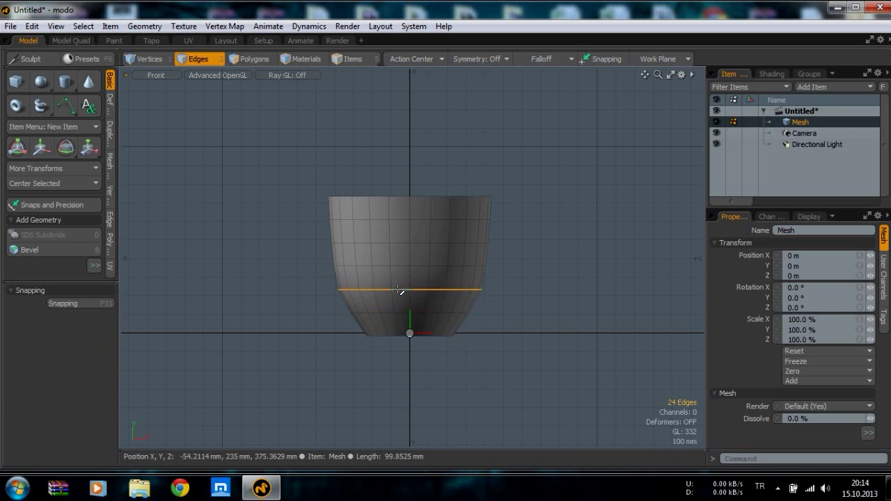
key("r")
left_click_drag(409, 289, 405, 289)
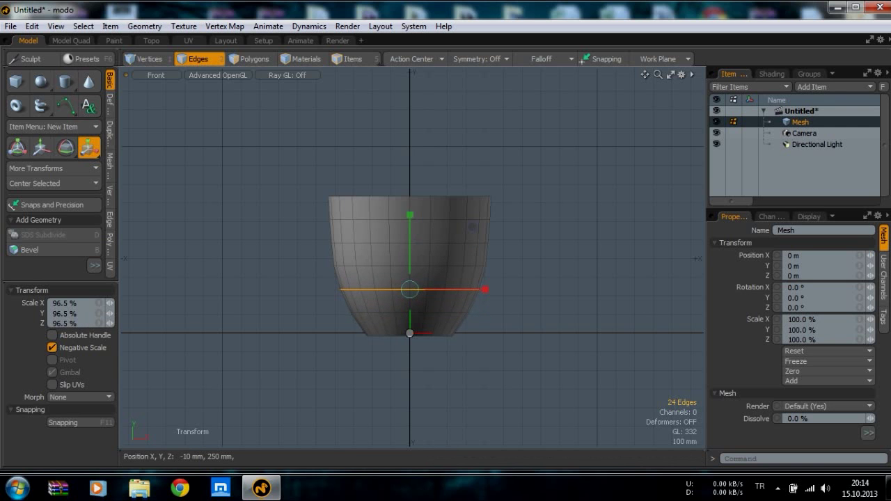
key("space")
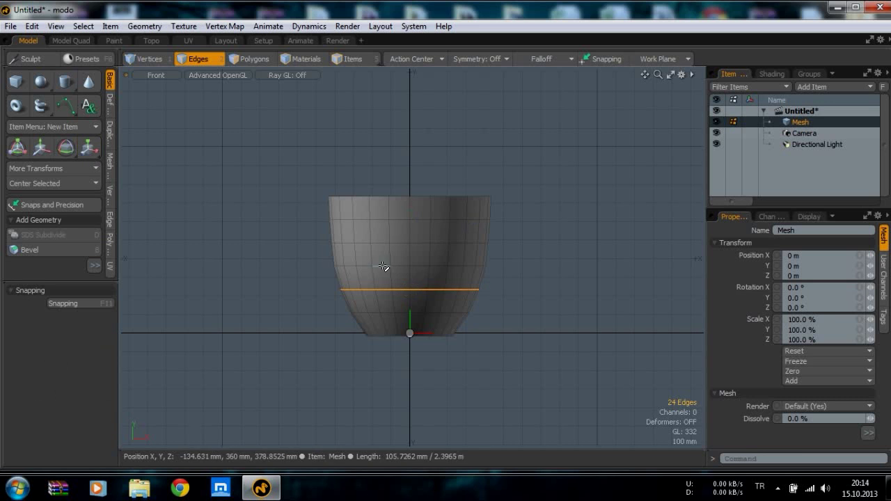
double_click(398, 266)
key("r")
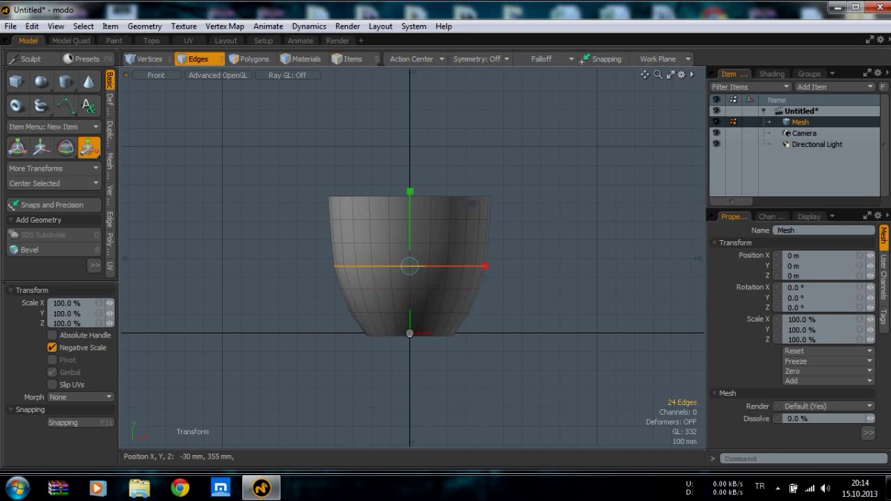
left_click_drag(404, 266, 403, 266)
key("space")
left_click(531, 298)
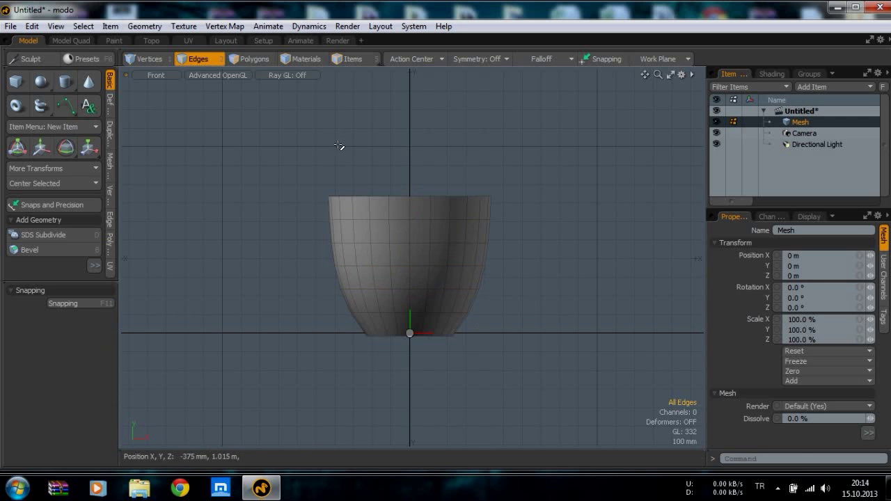
Select all the cup's polygons and move them up along Y until the base rests on the ground line
key("3")
double_click(430, 230)
key("w")
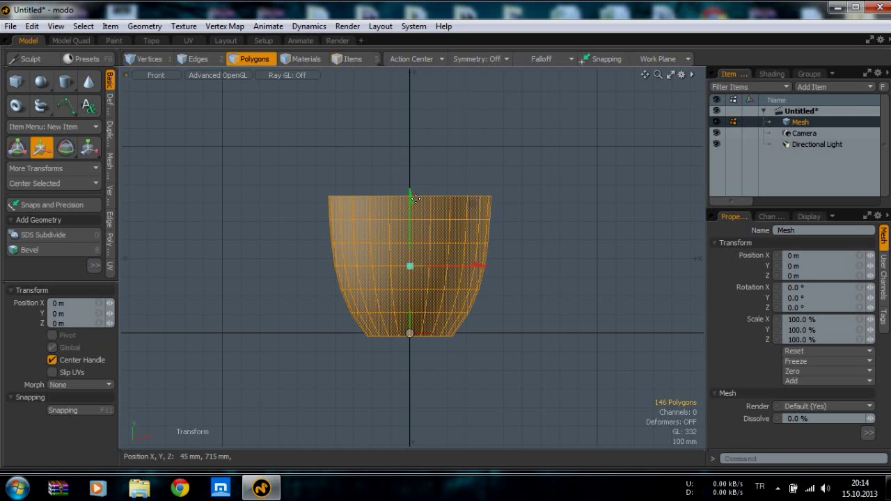
left_click_drag(411, 198, 410, 195)
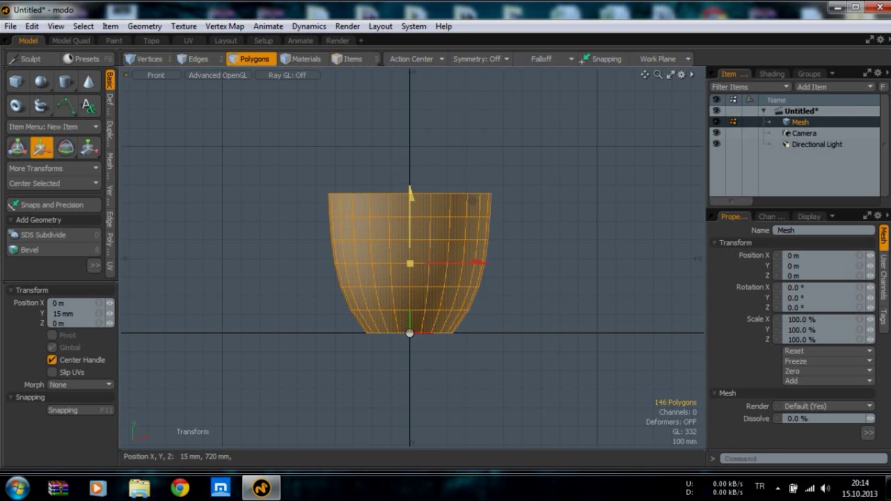
key("q")
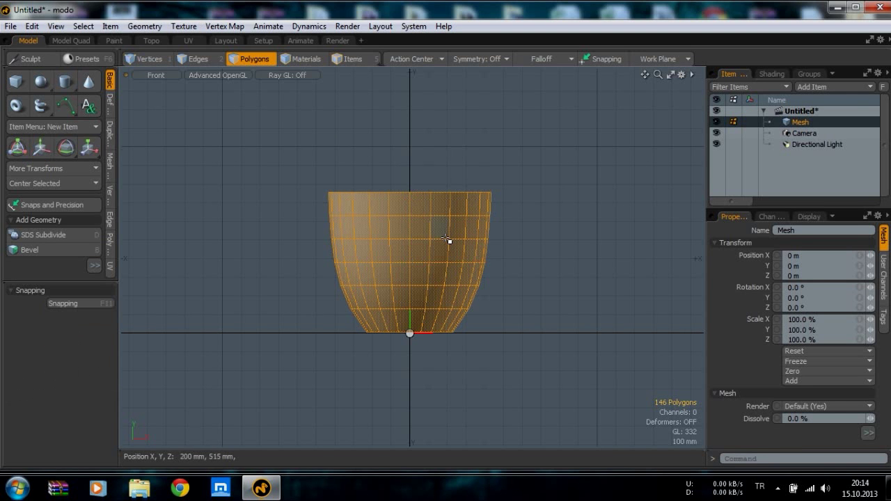
Bevel the cup's flat top polygon with a 45 mm inset and no shift to form the rim's thickness
key("ctrl+space")
left_click(486, 212)
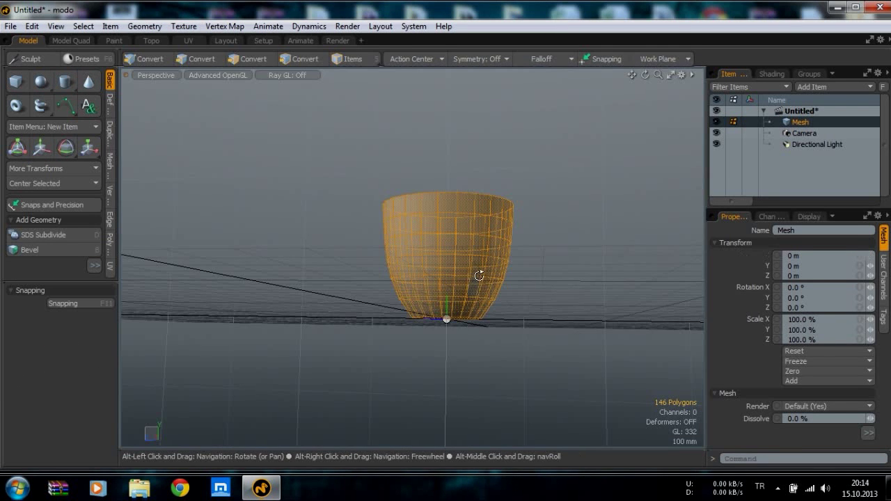
left_click_drag(478, 274, 384, 313, "alt")
key("1")
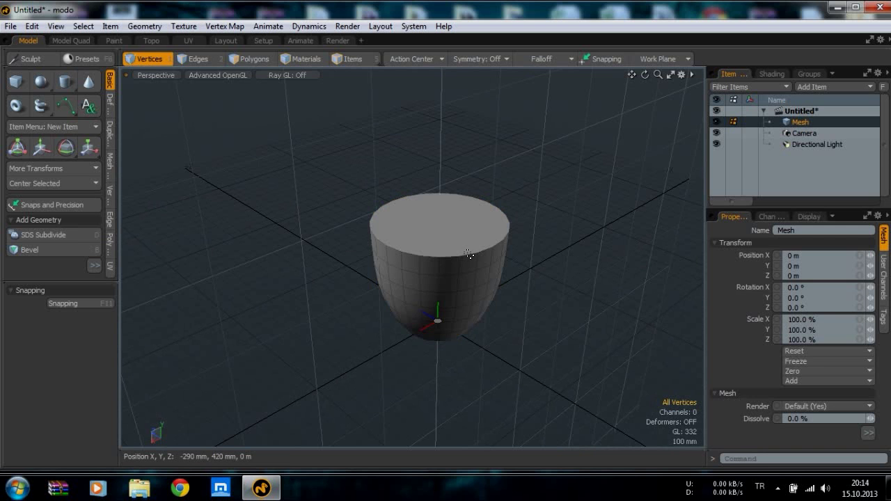
left_click_drag(469, 255, 430, 312, "alt")
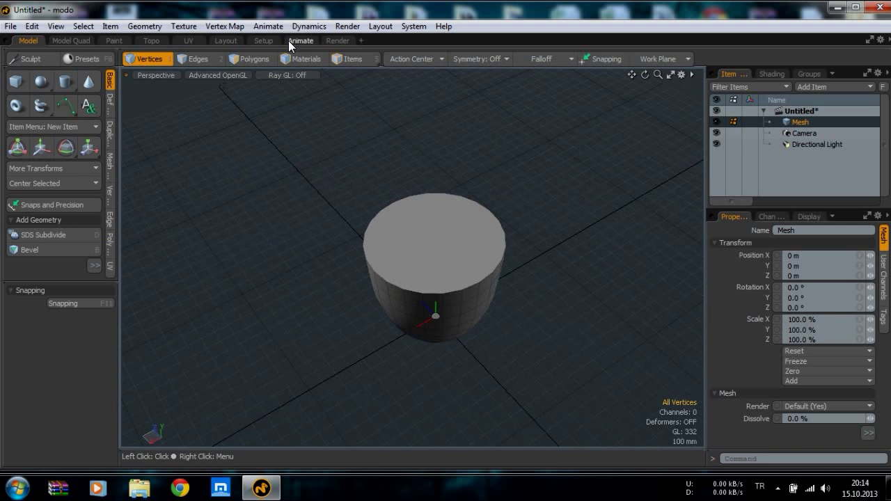
left_click(252, 60)
left_click(460, 263)
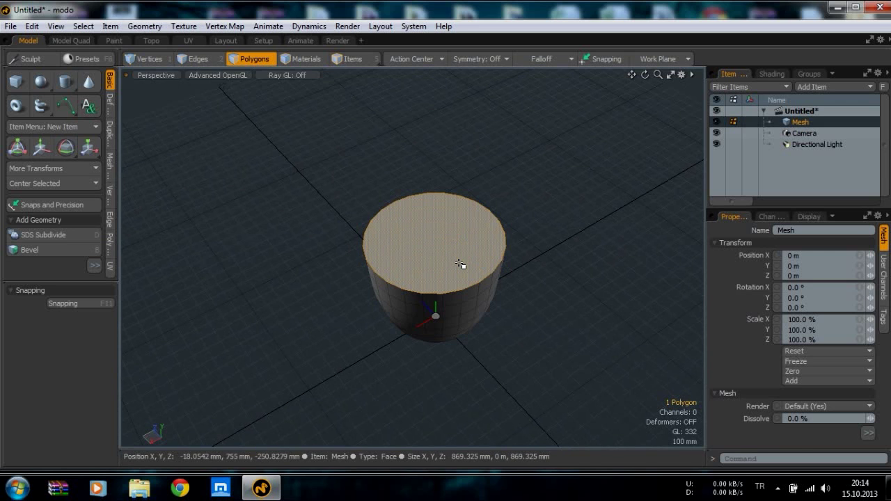
key("b")
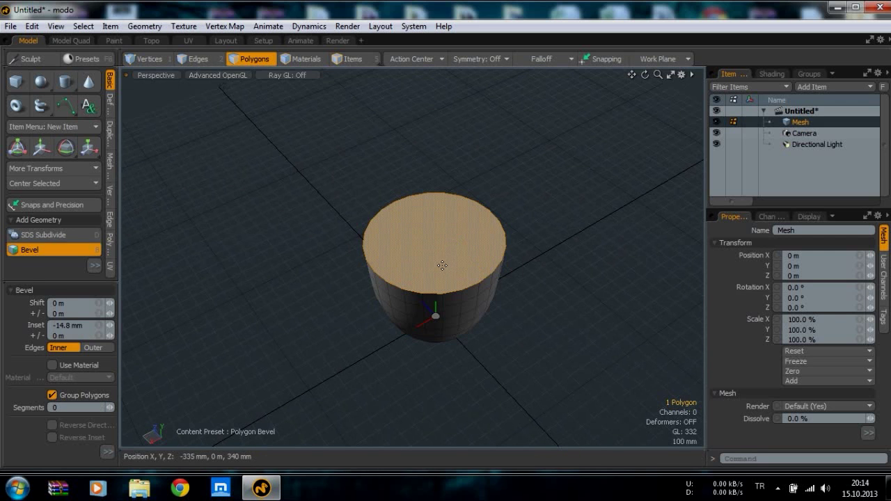
left_click(442, 285)
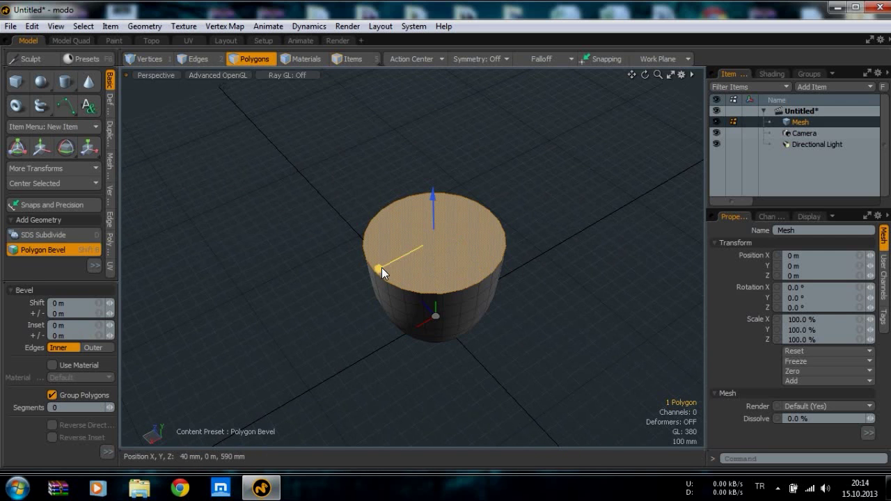
left_click_drag(380, 268, 387, 266)
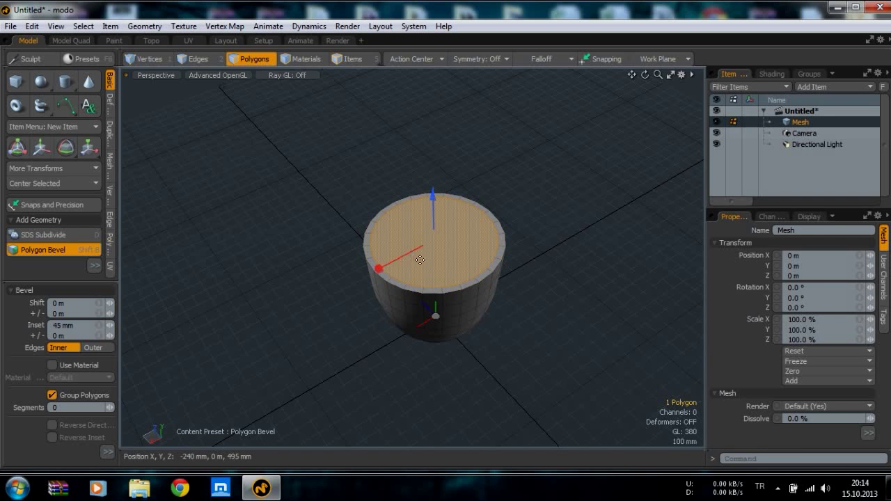
Start a second bevel on the inner top polygon and shift it down about -706 mm to hollow out the cup
left_click_drag(441, 257, 472, 254, "ctrl+alt")
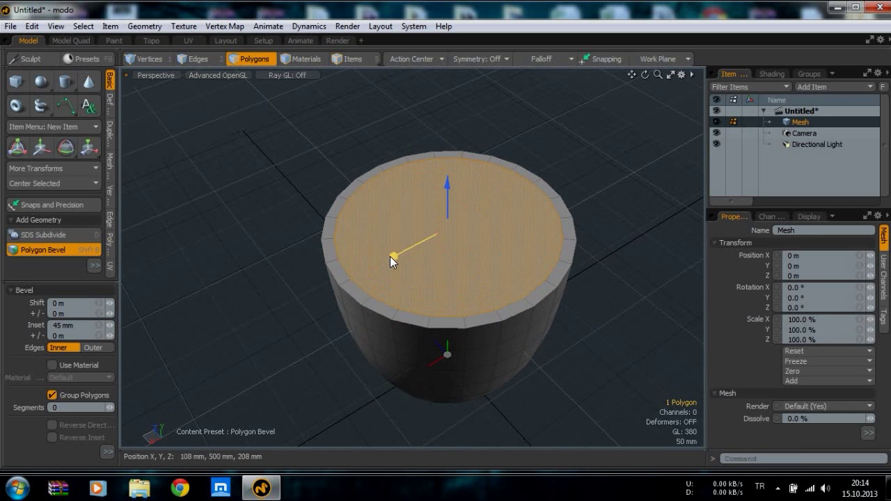
key("shift")
left_click(427, 271, "shift")
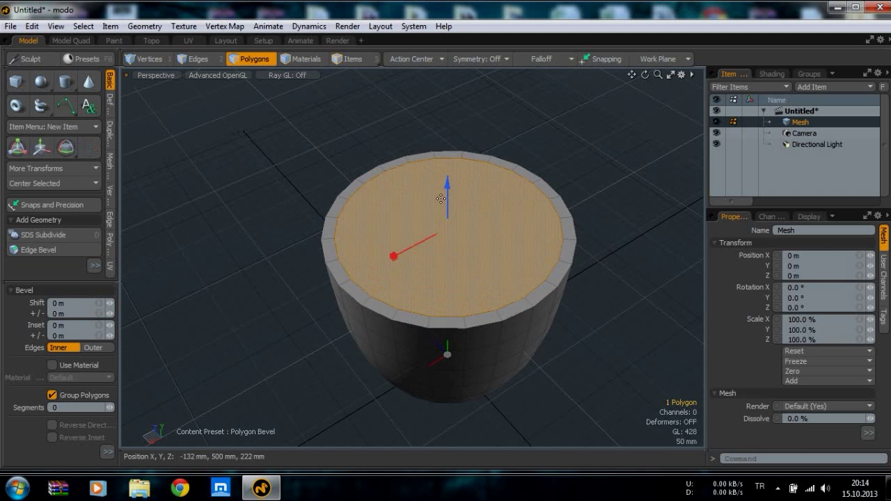
left_click_drag(447, 184, 446, 322)
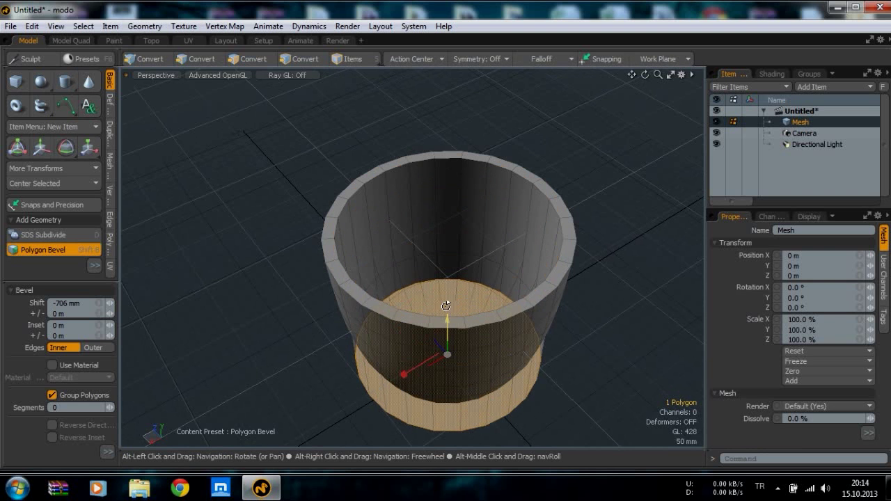
Inset the cavity's floor polygon until it fits inside the cup's narrow base, finish the bevel and clear the polygon selection
left_click_drag(411, 226, 473, 145, "alt")
left_click_drag(416, 213, 416, 219, "alt+shift")
key("ctrl+space")
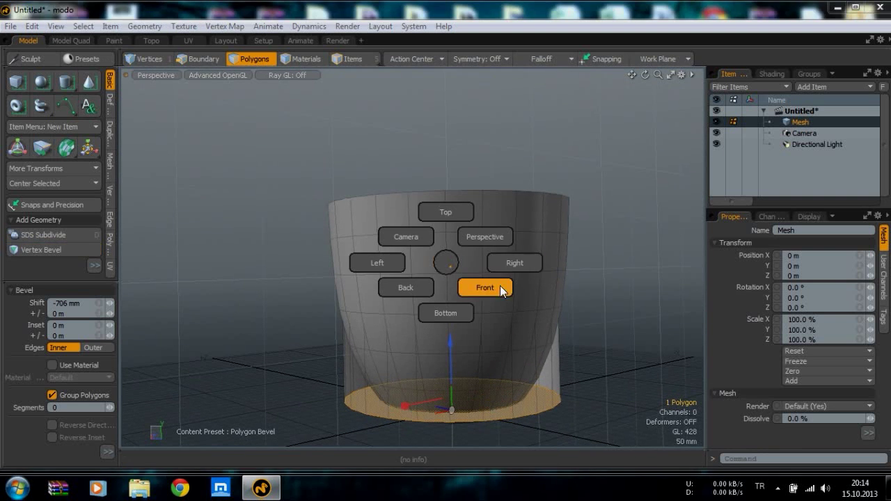
left_click(502, 280)
key("ctrl+space")
left_click(536, 313)
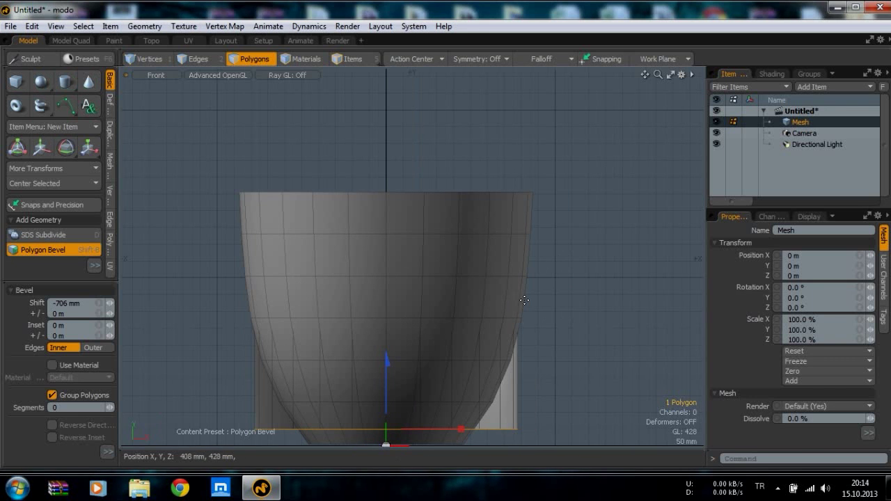
left_click_drag(480, 343, 510, 230, "alt+shift")
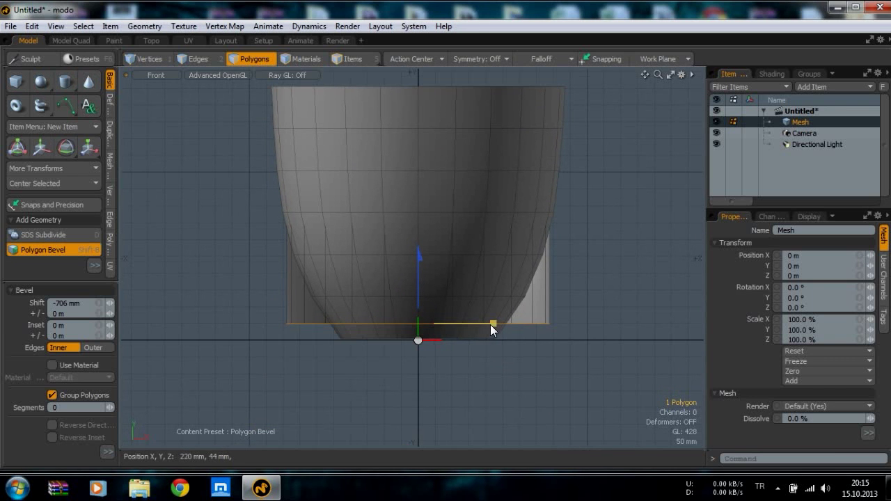
left_click_drag(492, 323, 482, 323)
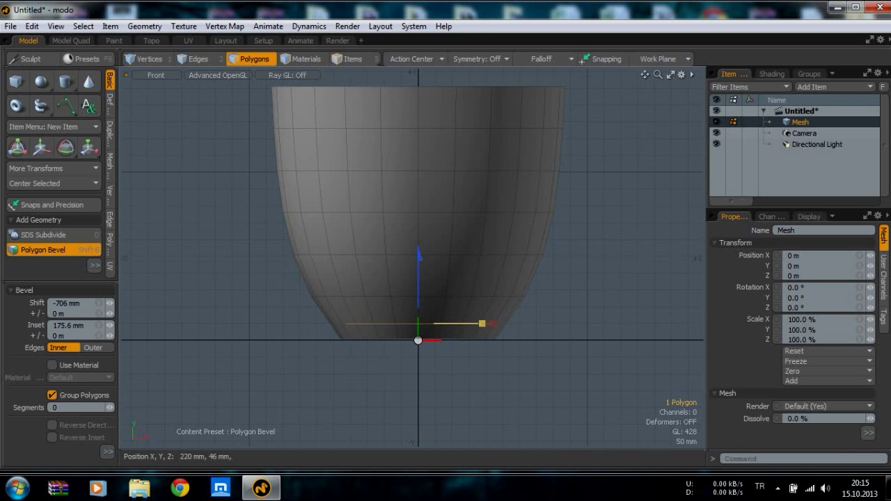
key("space")
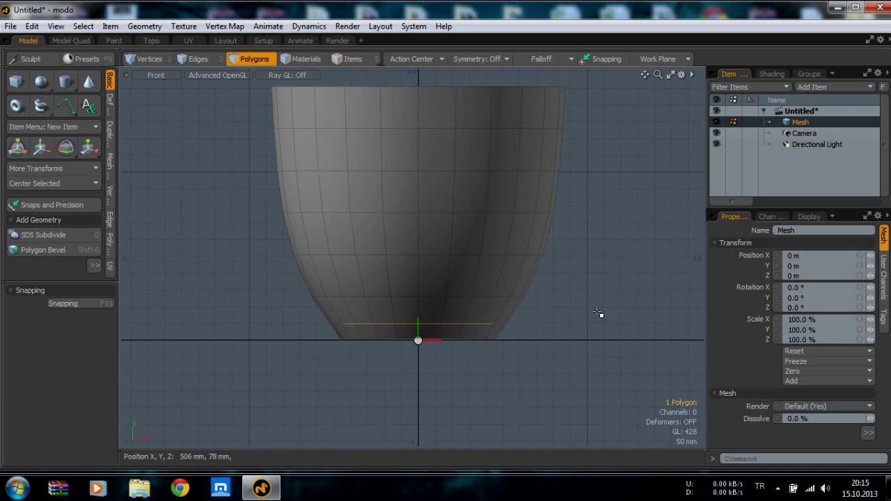
key("ctrl+space")
left_click(599, 250)
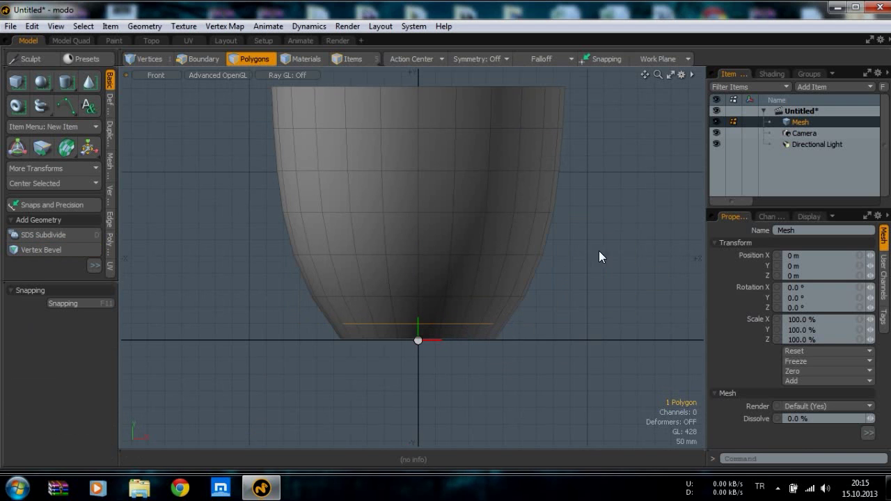
left_click_drag(501, 215, 408, 264, "alt")
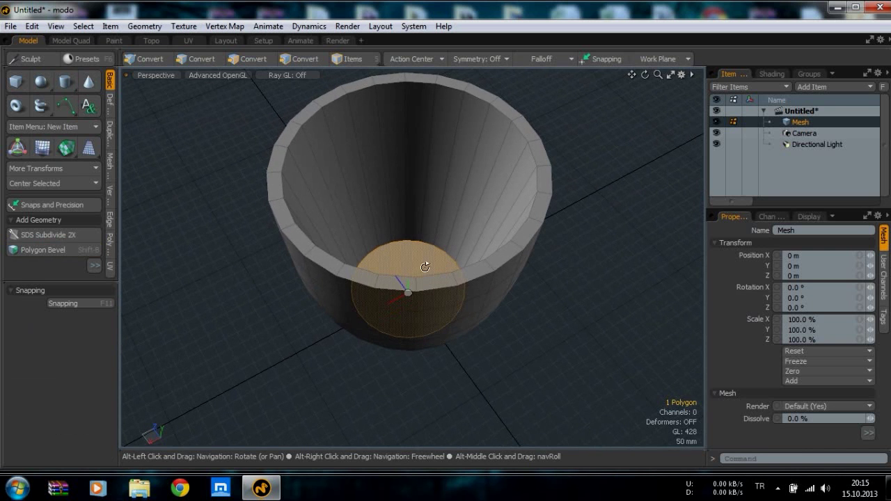
left_click_drag(340, 209, 369, 167, "alt")
key("1")
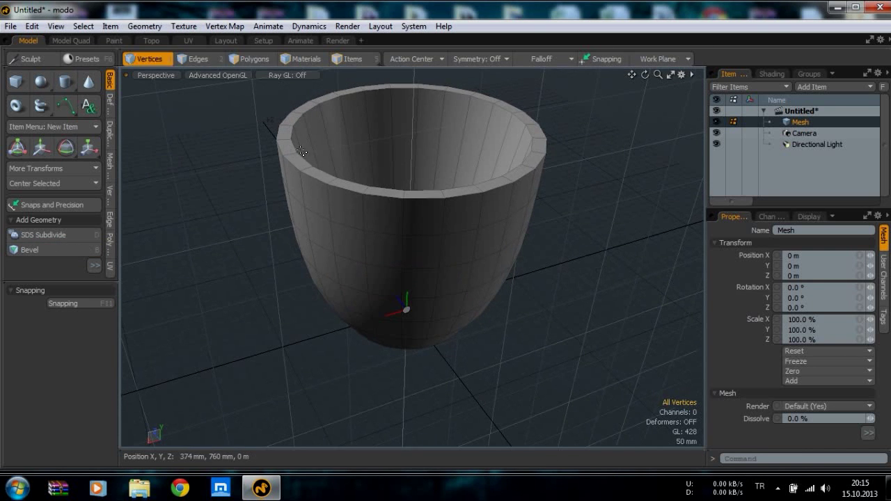
Loop-slice the cup's flat rim with one edge loop running around the middle of its thickness
key("2")
left_click_drag(391, 199, 385, 299, "alt")
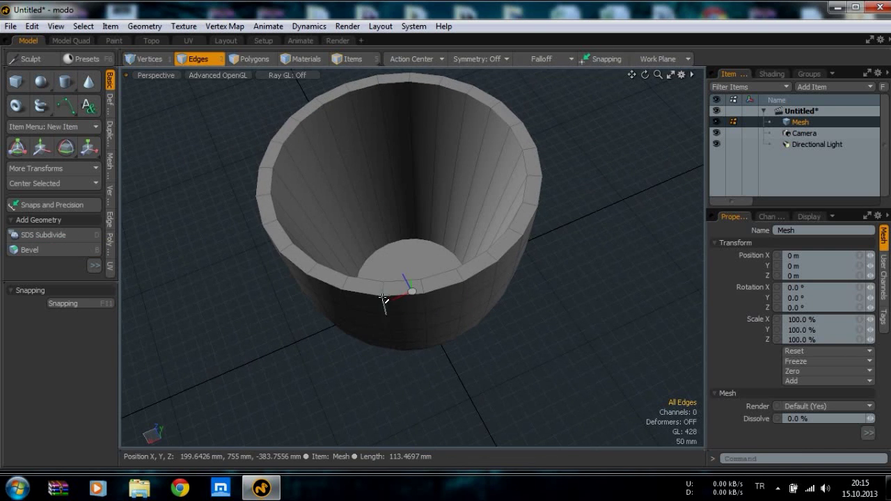
left_click(383, 293)
key("alt+c")
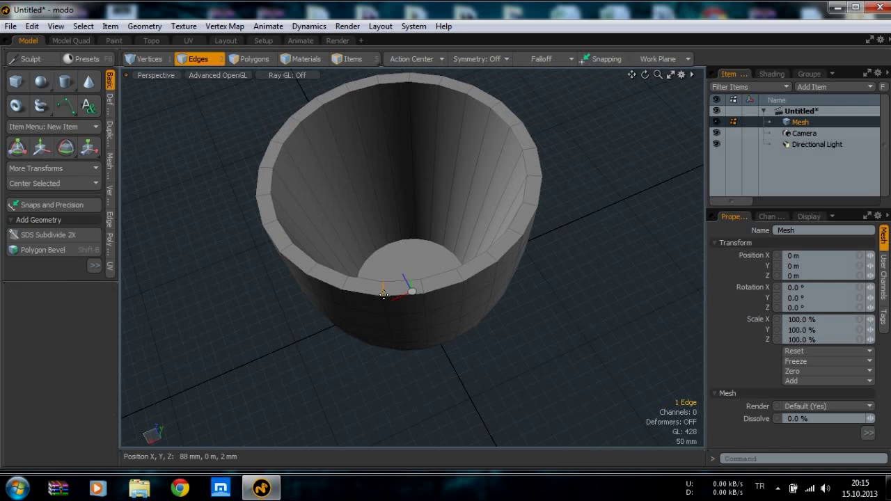
key("space")
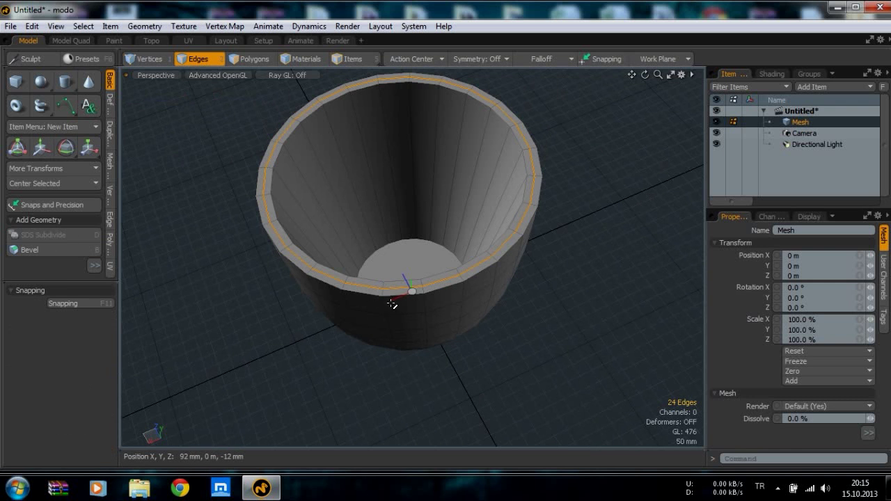
Loop-slice the outer wall at about 15.5% to add an edge loop just below the rim
left_click_drag(362, 310, 368, 191, "alt")
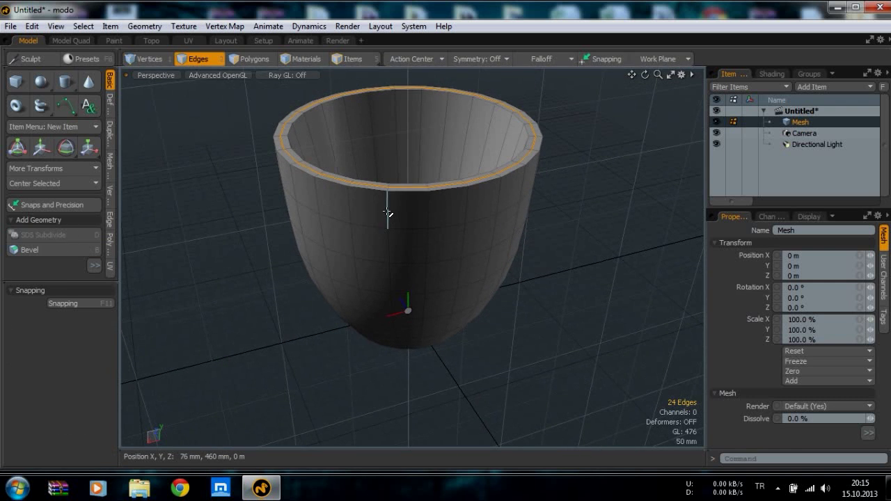
key("alt+c")
left_click_drag(392, 201, 387, 195)
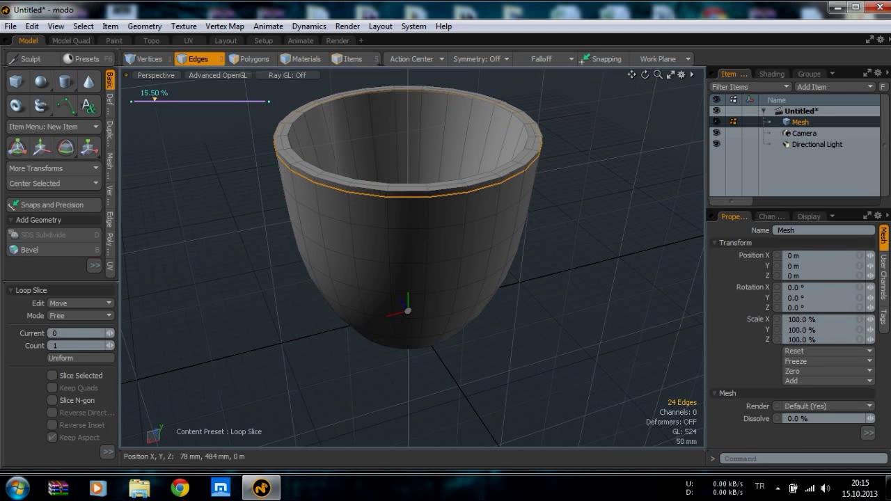
key("space")
Loop-slice the cavity's inner wall at 97% to add an edge loop just below the rim
left_click_drag(495, 222, 308, 167, "alt")
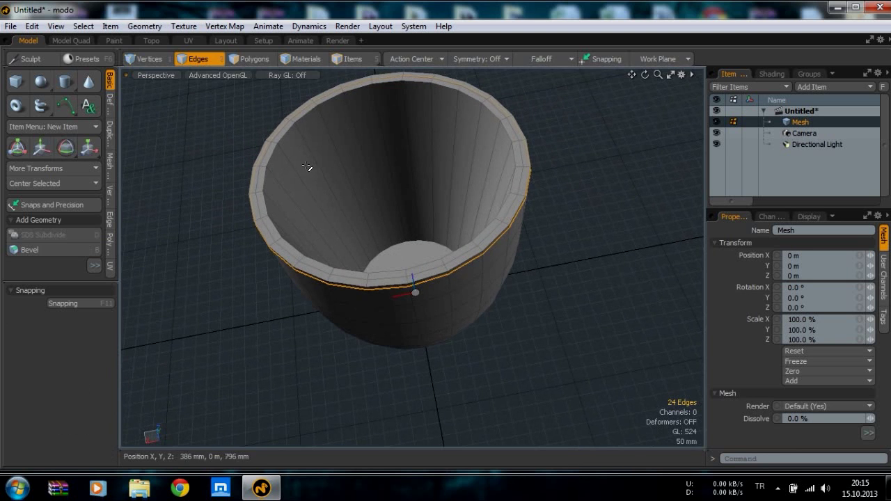
key("alt+c")
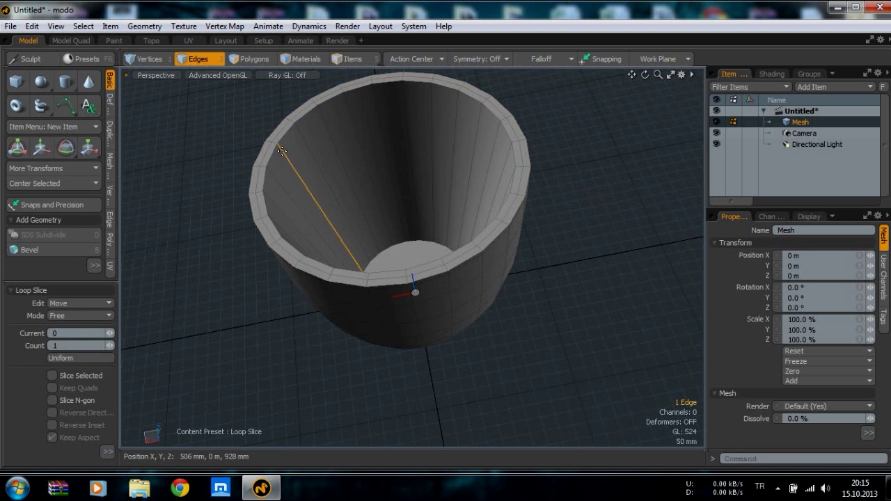
left_click(281, 151)
left_click_drag(151, 100, 259, 100)
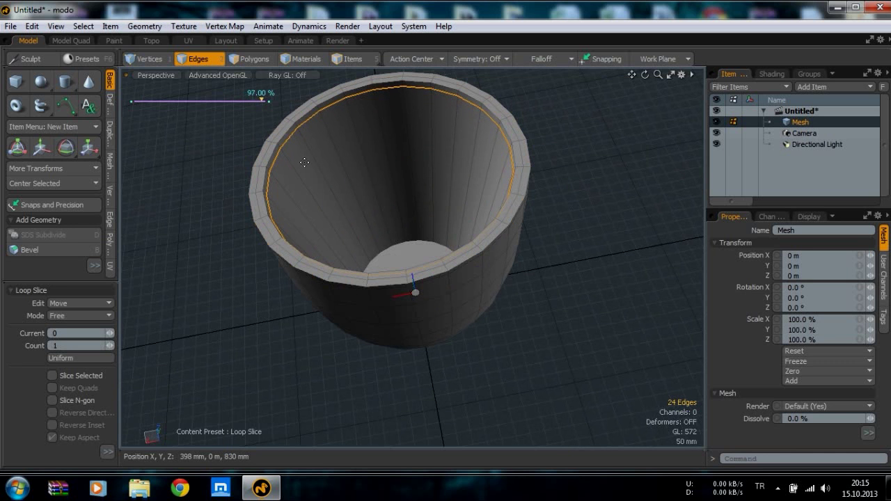
key("space")
Clear the edge selection and turn the whole cup into a smoothed subdivision surface
left_click_drag(295, 201, 354, 216, "alt")
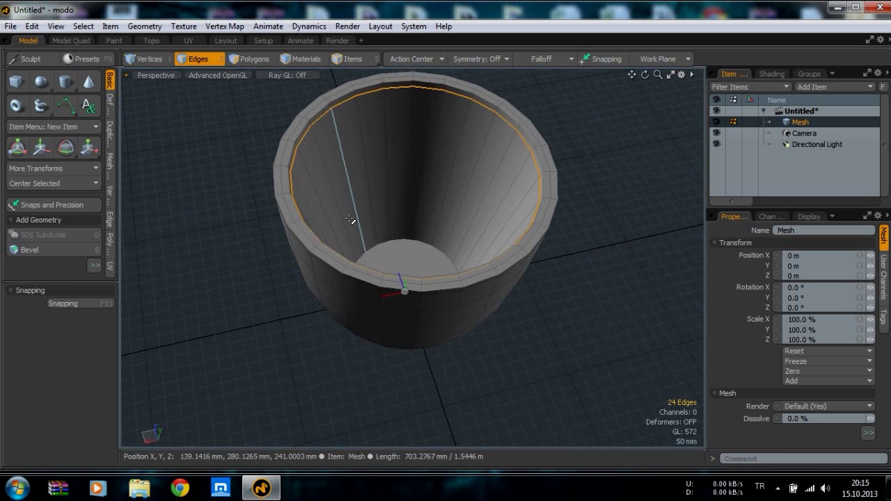
key("3")
left_click(603, 240)
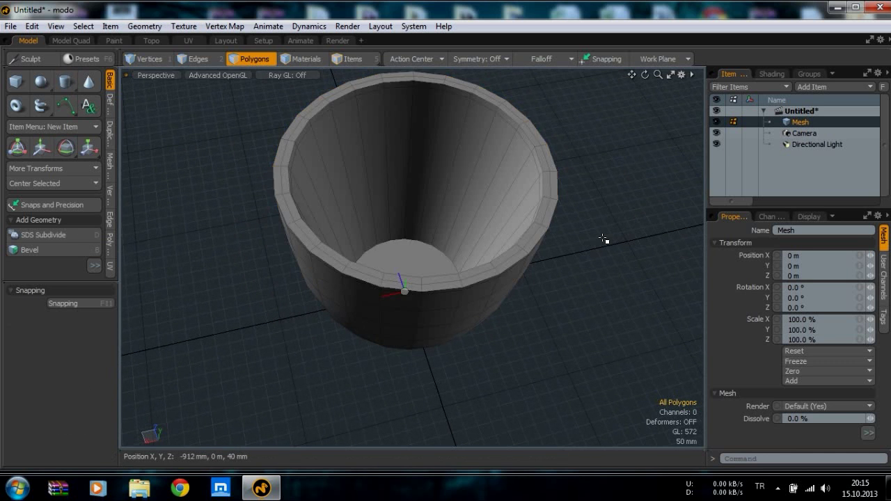
key("d")
key("d")
left_click_drag(603, 240, 492, 219, "alt")
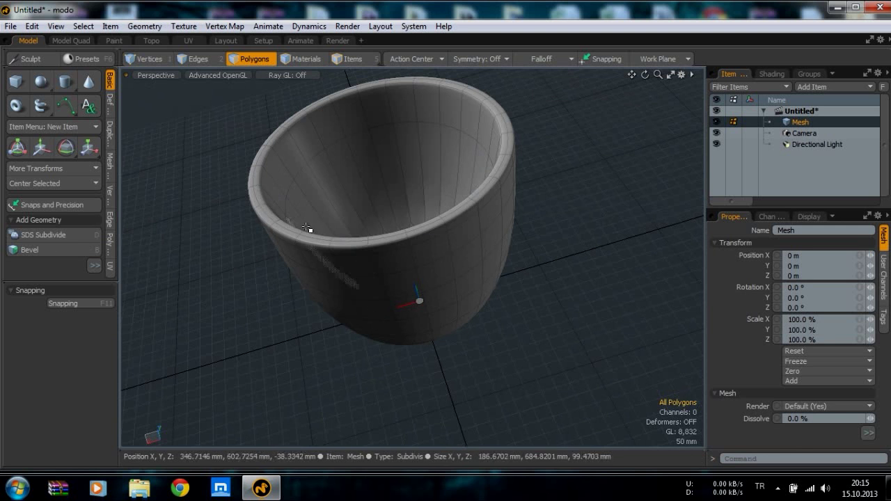
Bevel the cavity's floor polygon with a small inset and no shift, add a second bevel, and clear the selection
left_click_drag(493, 199, 510, 312, "alt")
left_click(441, 253)
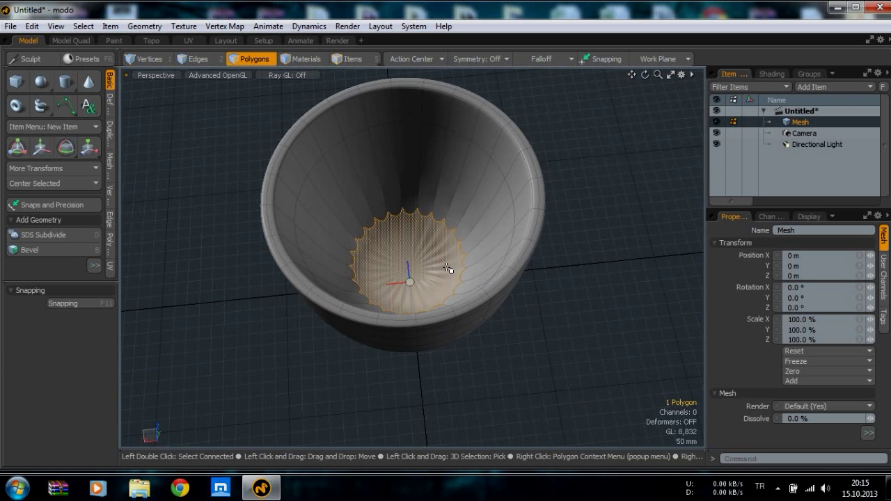
key("b")
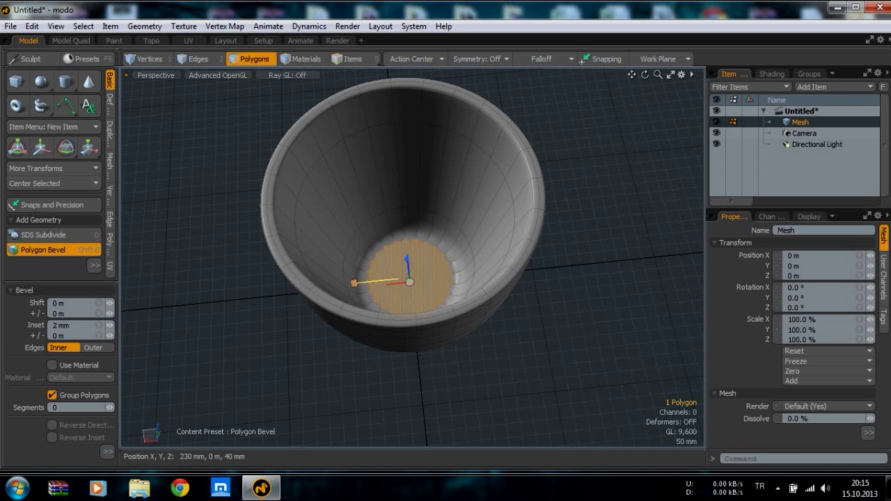
left_click_drag(399, 282, 403, 282)
left_click(433, 280, "shift")
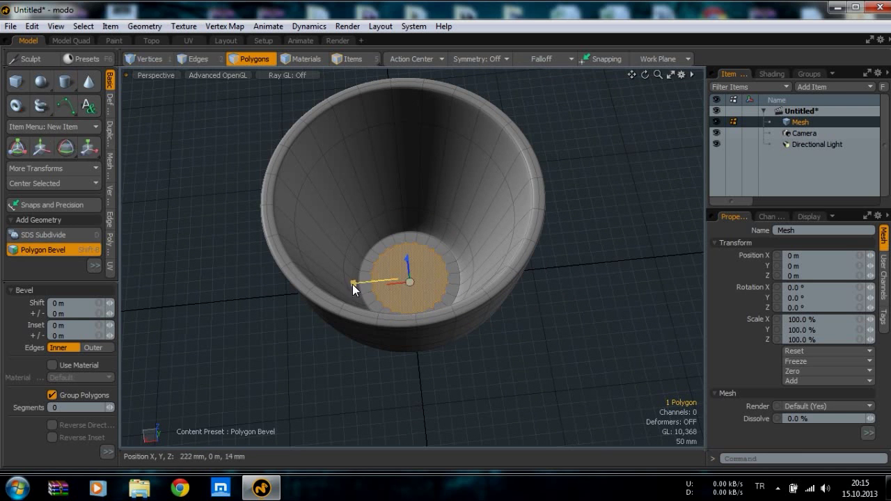
key("space")
left_click(536, 312)
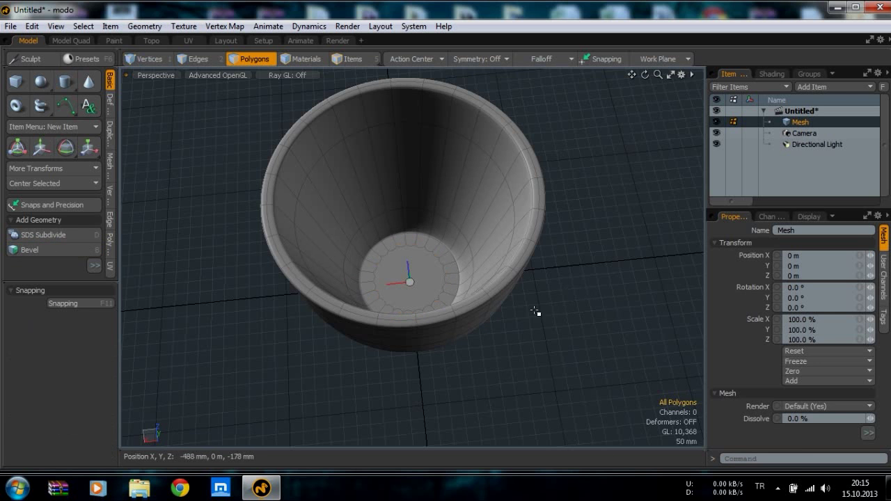
Bevel the cup's underside polygon, then bevel it again with a 35.6 mm inset and -60 mm shift to recess the base
left_click_drag(515, 339, 429, 239, "alt")
left_click(423, 279)
key("b")
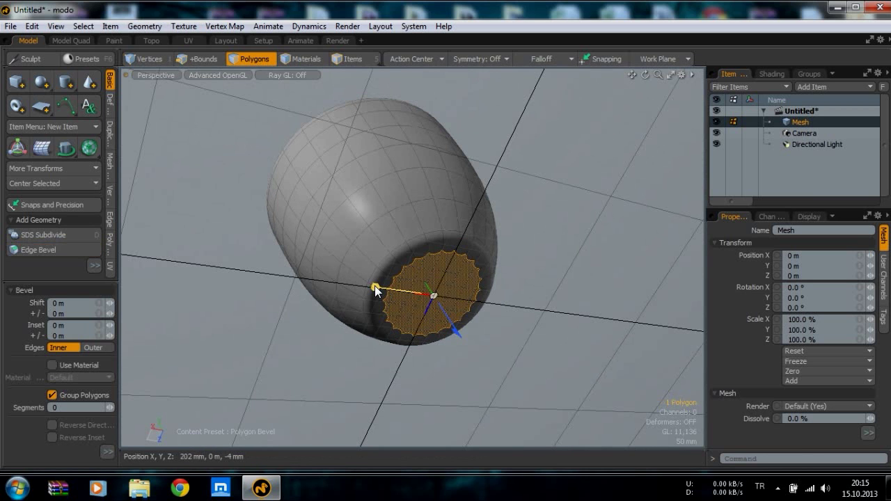
left_click(438, 295, "shift")
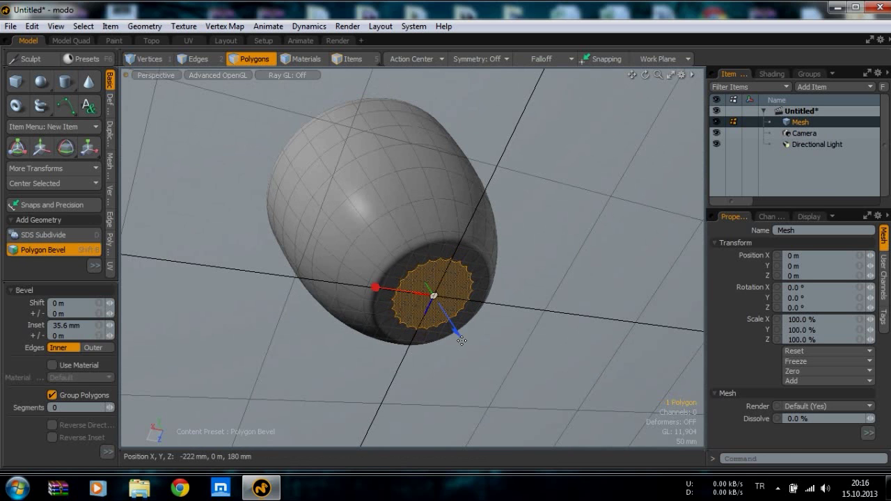
left_click_drag(457, 331, 451, 323)
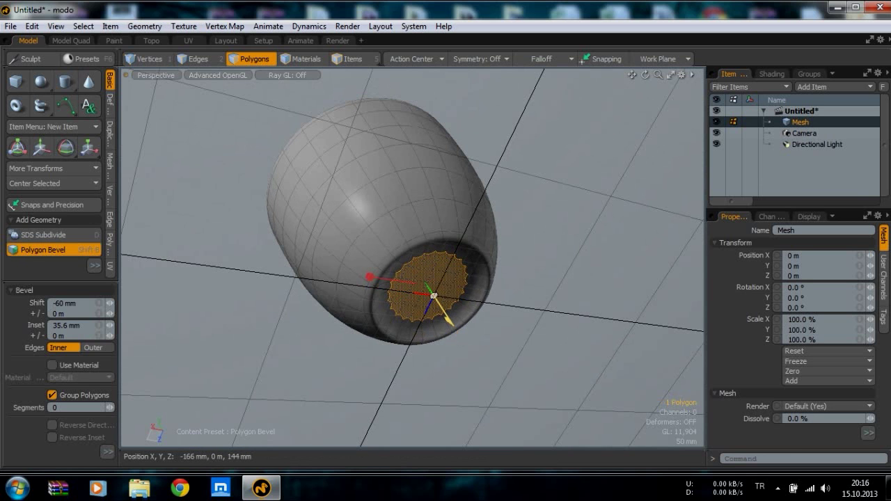
key("space")
left_click(533, 288)
Select the edge loop around the recessed base's outer border and set its edge weight to 90%
left_click_drag(532, 289, 426, 389, "alt")
scroll(431, 306, "up", 5)
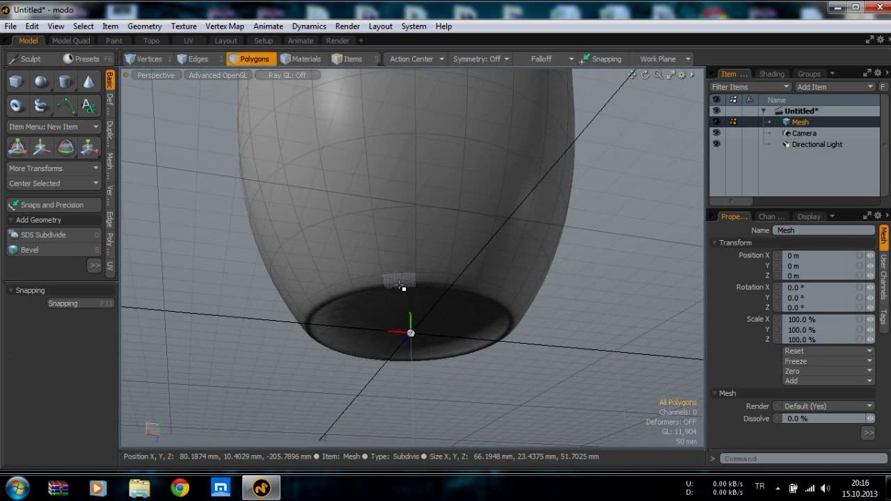
key("2")
left_click_drag(402, 255, 397, 156, "alt")
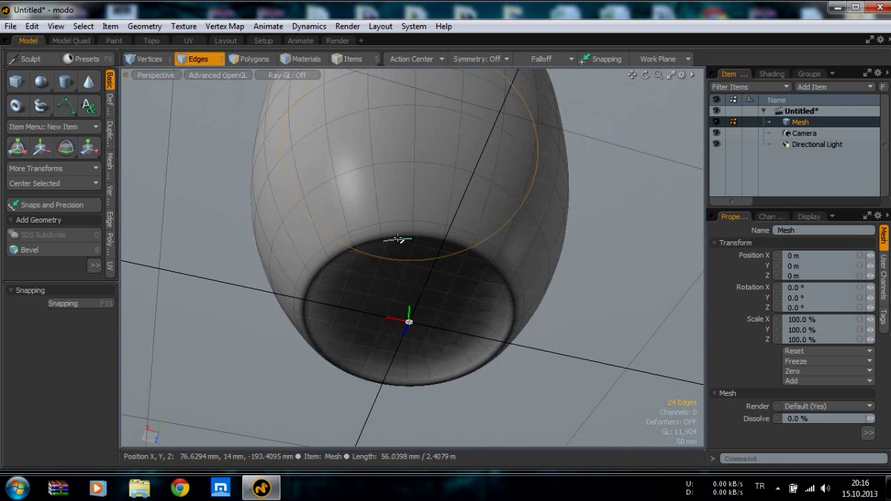
double_click(398, 240)
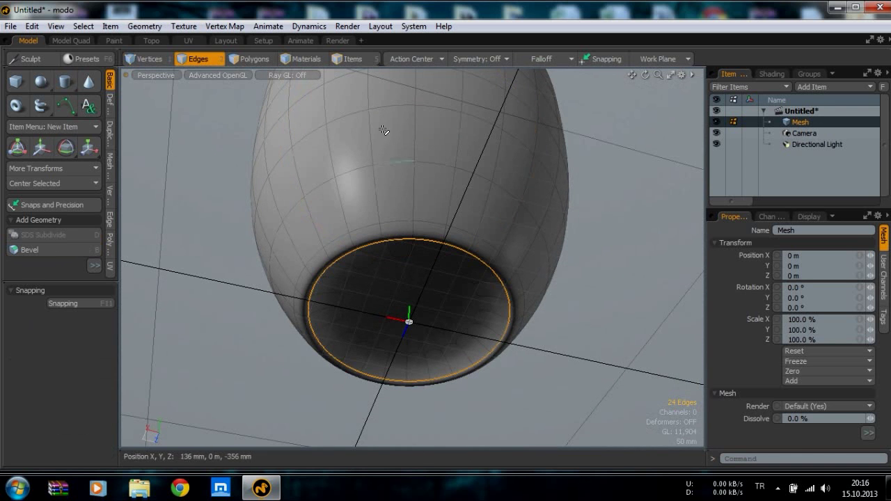
left_click(227, 27)
left_click(259, 421)
left_click_drag(362, 334, 300, 334)
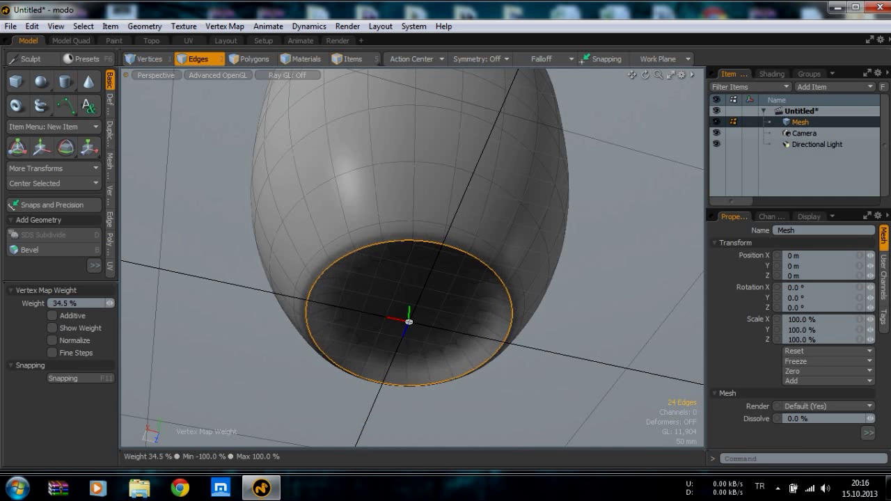
left_click_drag(389, 334, 362, 334)
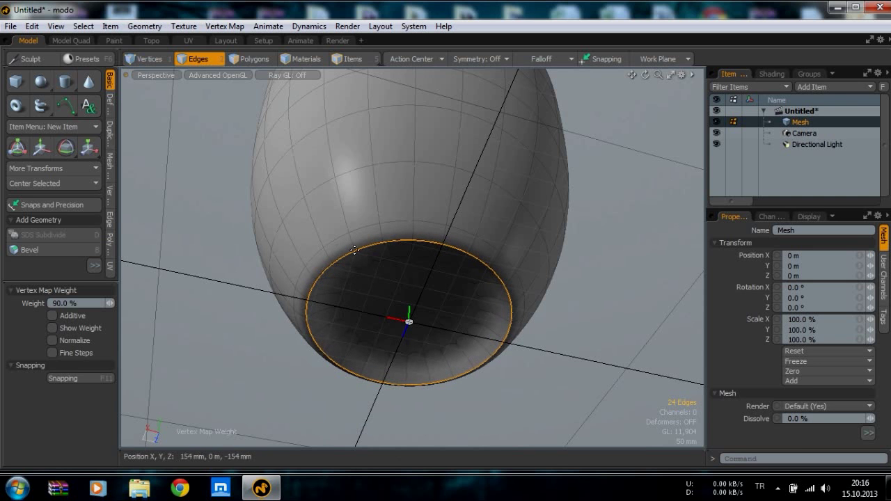
key("q")
left_click(595, 359)
Slide the outer wall's edge loop just above the base upward along the wall, then return to polygon selection
left_click_drag(589, 352, 403, 169, "alt")
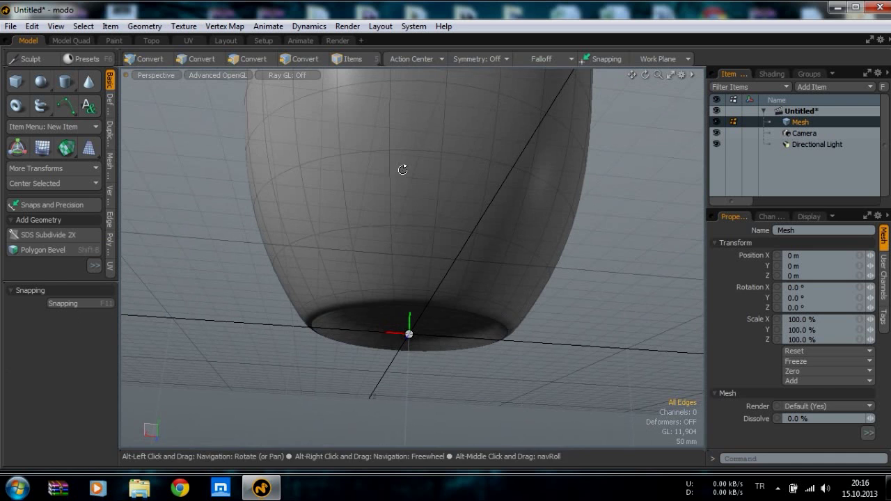
double_click(375, 288)
left_click(150, 28)
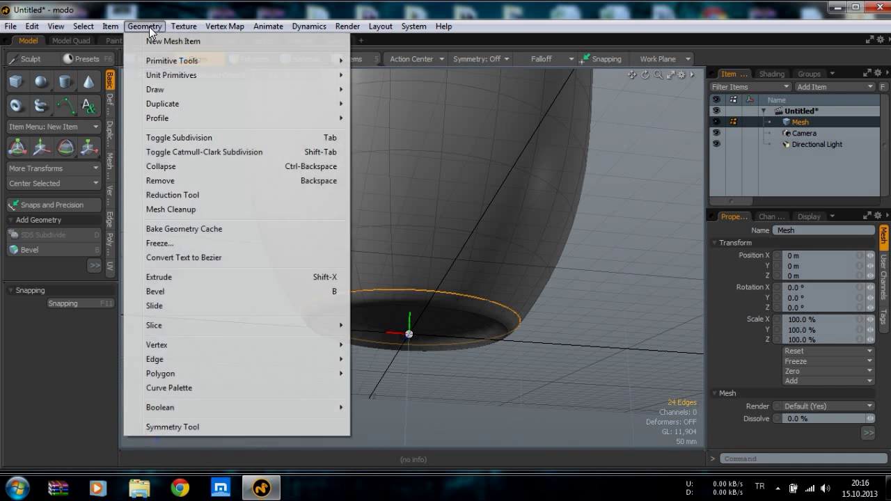
left_click(164, 327)
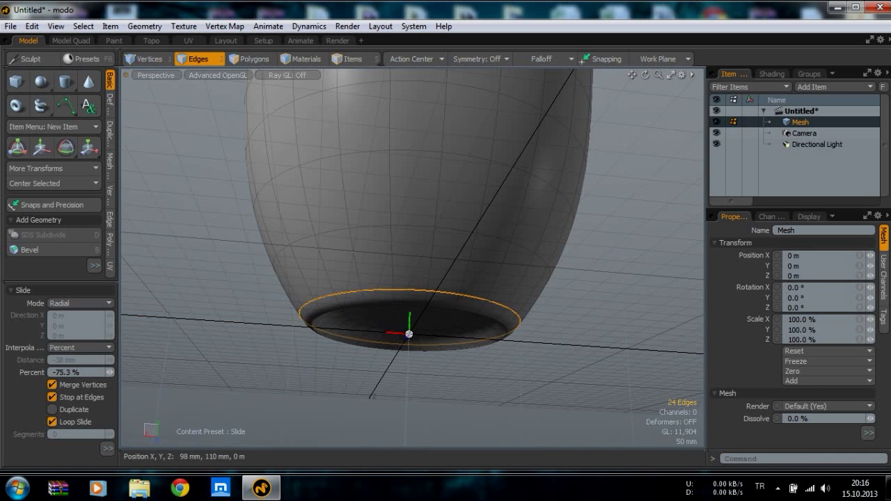
left_click_drag(384, 285, 352, 285)
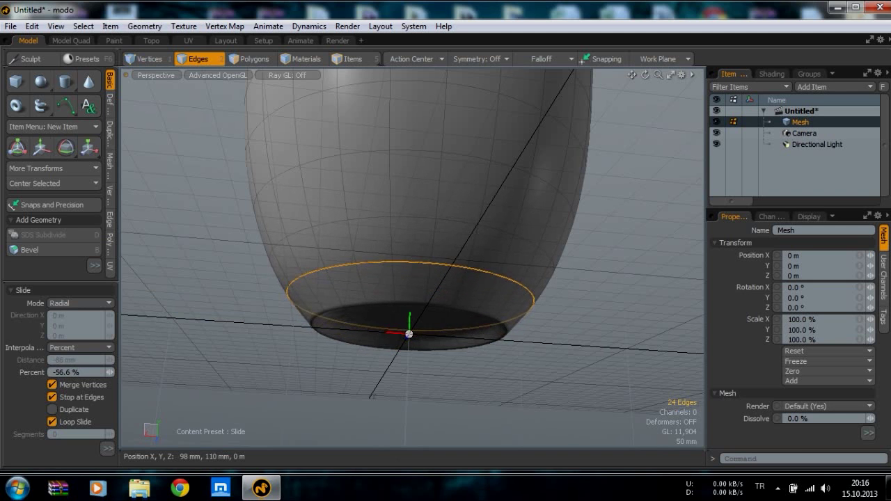
left_click_drag(409, 334, 416, 334)
left_click_drag(411, 237, 419, 320, "alt")
key("space")
key("3")
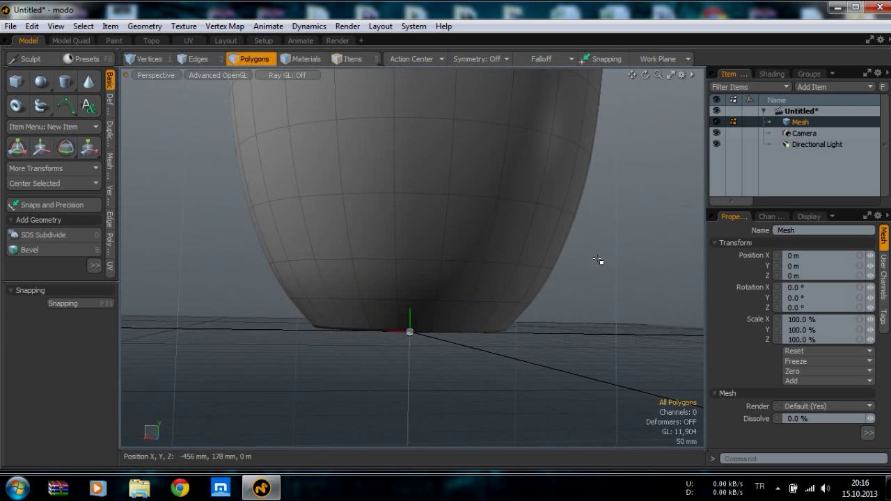
Select the outer edge loop of the cup's rim and apply a 90% edge weight to sharpen it
left_click_drag(598, 260, 440, 295, "alt")
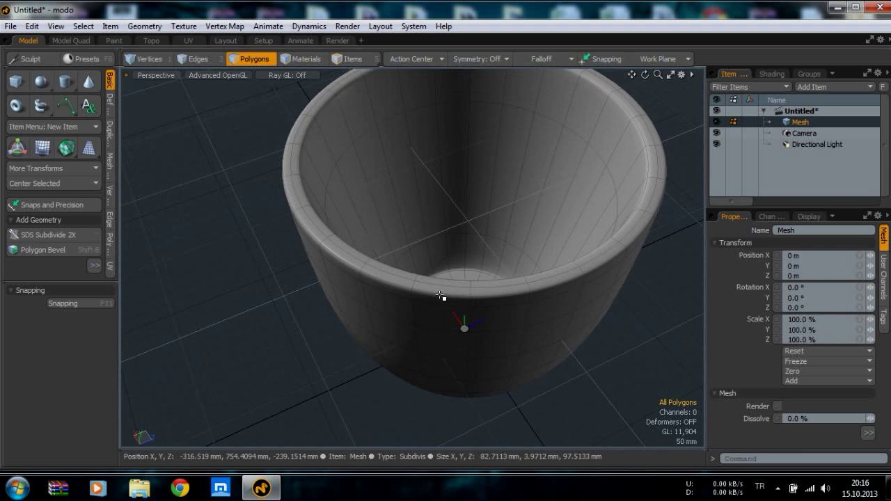
key("space")
key("space")
double_click(444, 296)
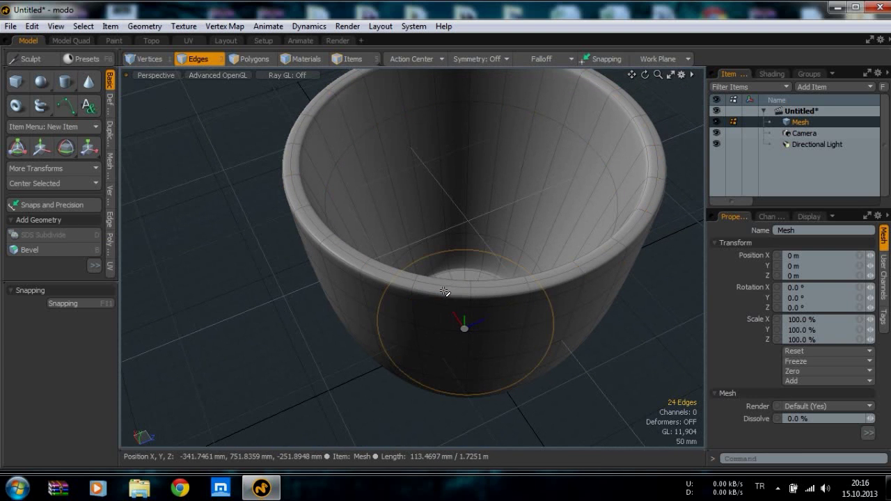
double_click(444, 291)
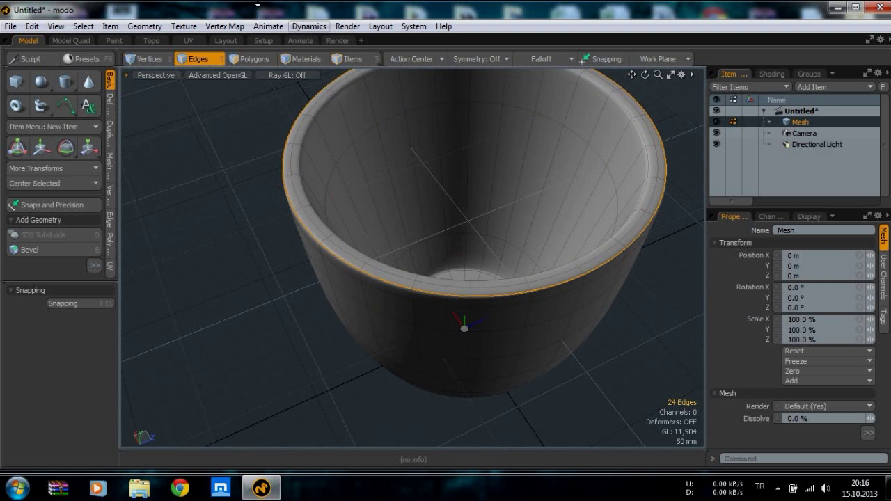
left_click(188, 26)
left_click(258, 422)
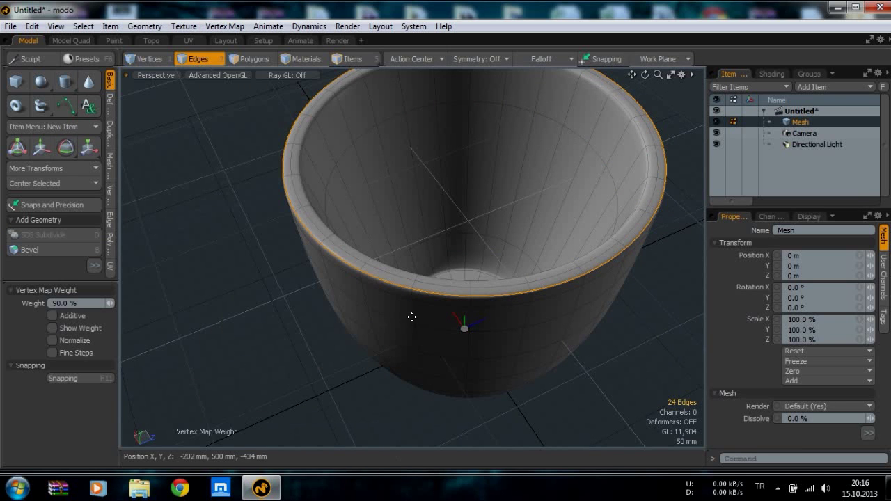
left_click(417, 291)
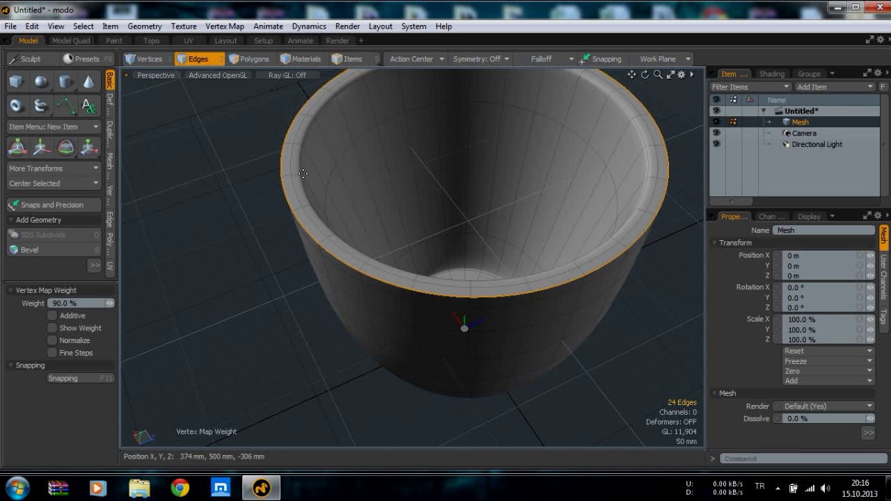
key("space")
Select the inner edge loop of the cup's rim and set its edge weight to 91% to sharpen it
double_click(308, 144)
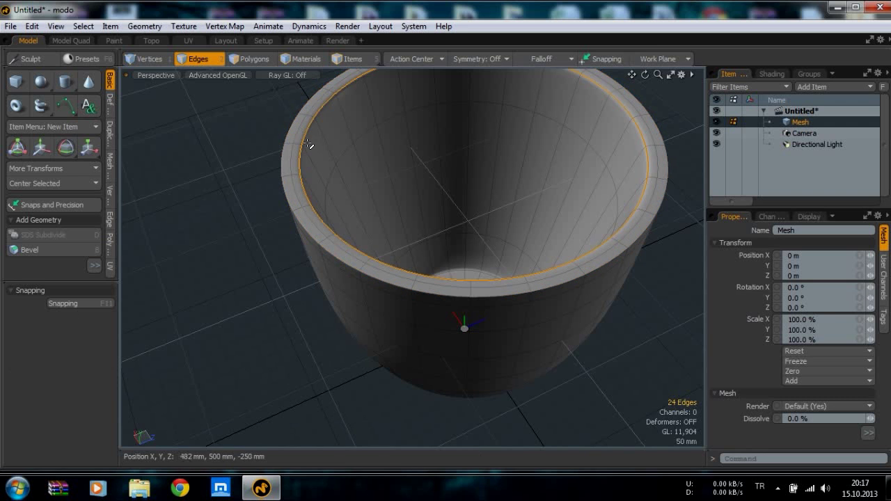
left_click(217, 27)
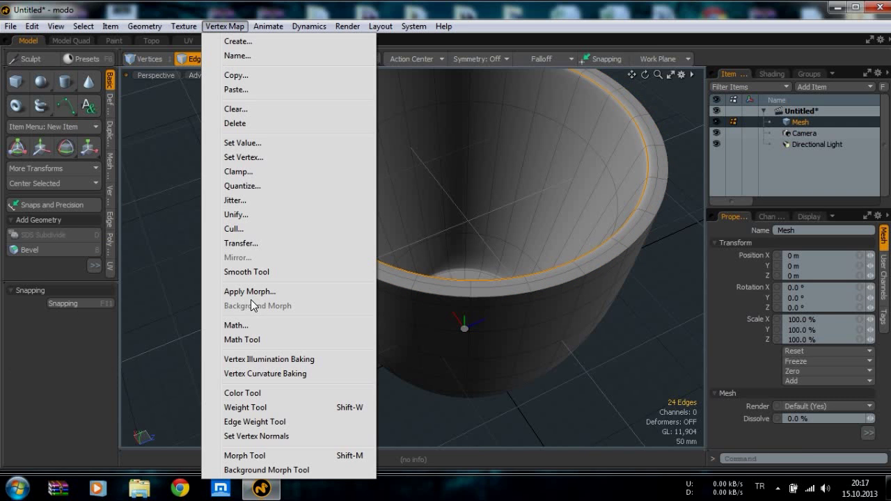
left_click(245, 421)
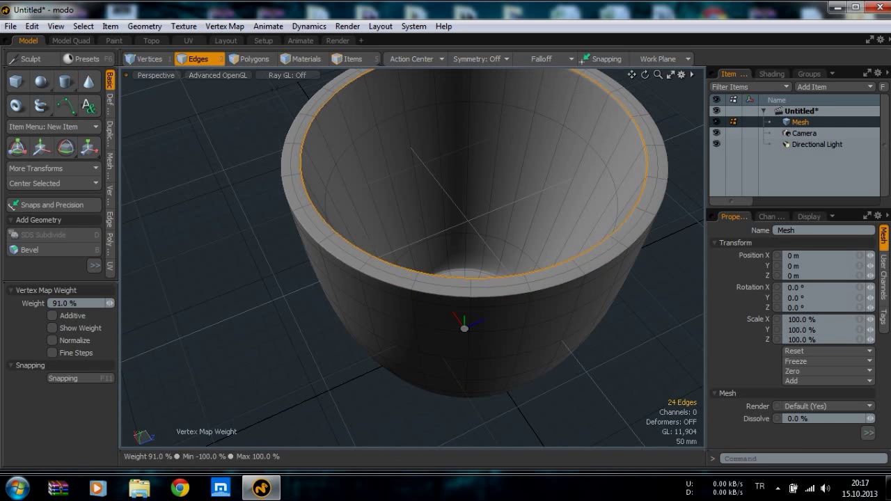
key("space")
left_click(487, 379)
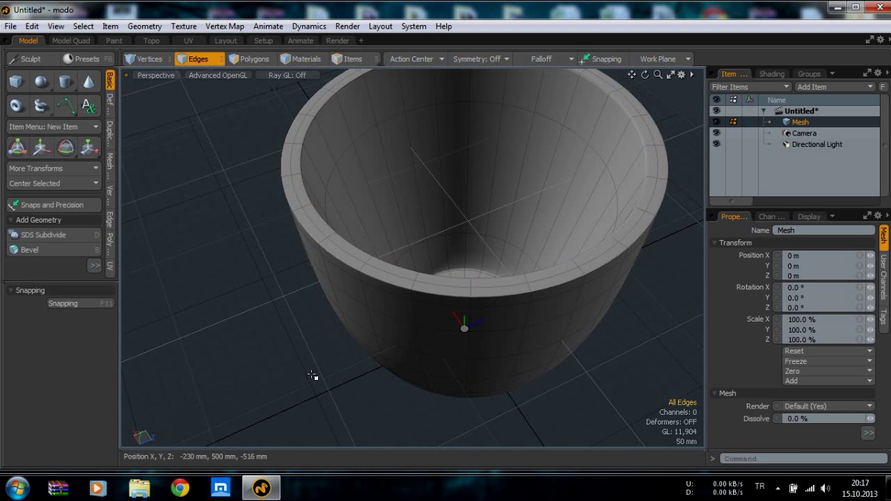
key("1")
left_click_drag(313, 377, 330, 324, "alt")
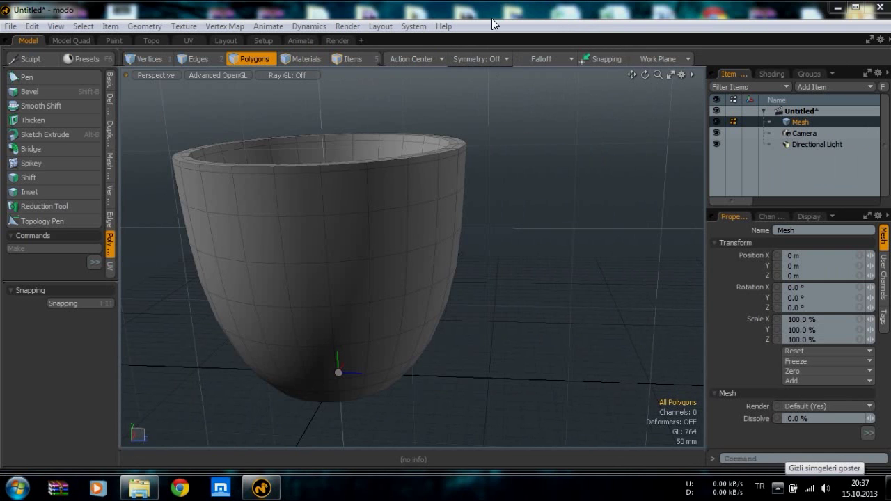
Turn subdivision smoothing back on and delete two outer-wall polygons in the same column, one below the rim and one above the base
left_click(491, 18)
key("Tab")
left_click_drag(487, 302, 448, 198, "alt")
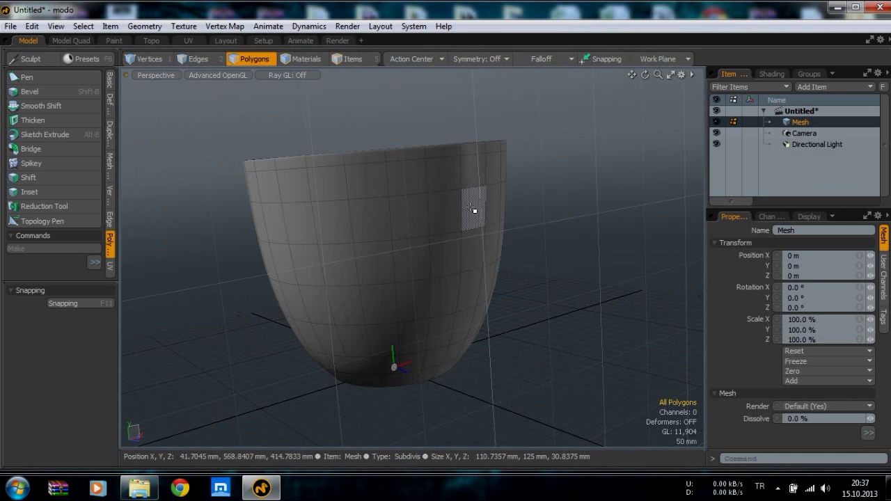
left_click(472, 209)
left_click(463, 325, "shift")
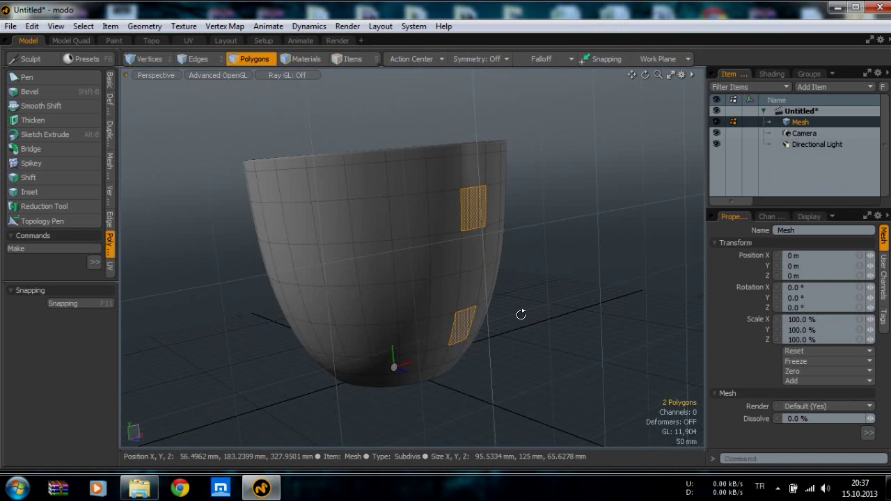
left_click_drag(519, 312, 380, 290, "alt")
key("Delete")
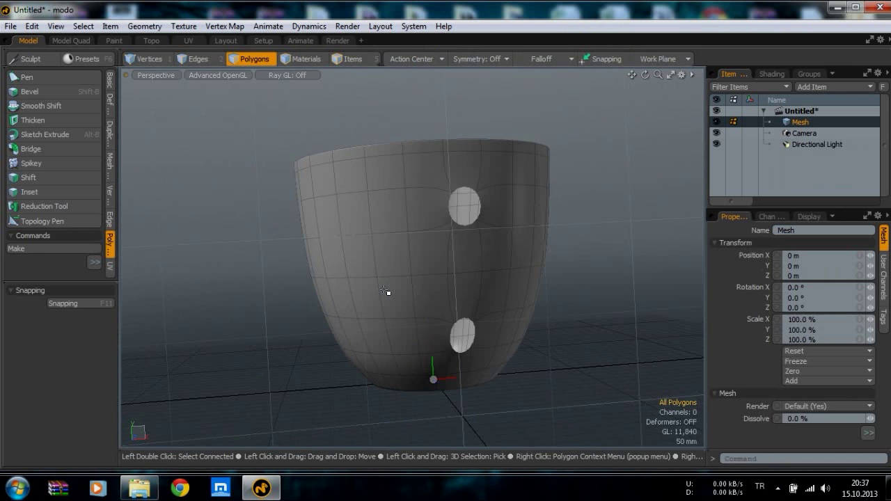
Select the boundary edges of both handle holes and extend them outward 20 mm along Z
left_click_drag(473, 305, 592, 332, "alt")
key("3")
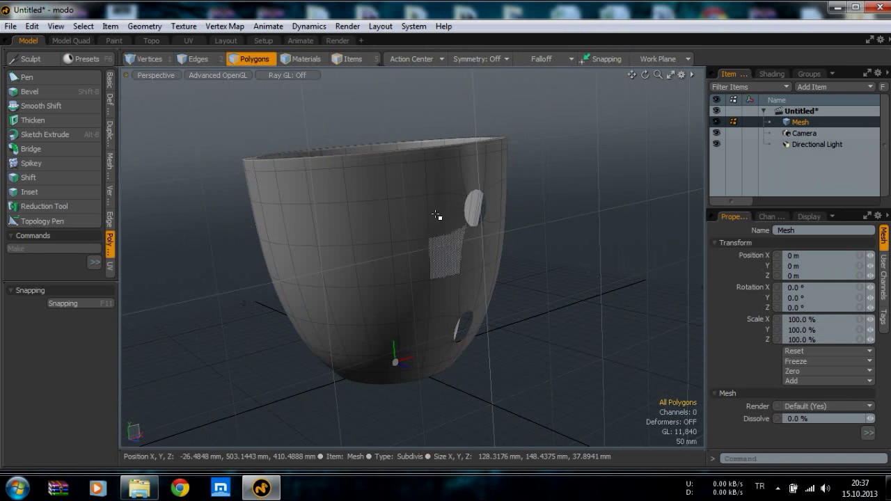
left_click(198, 62)
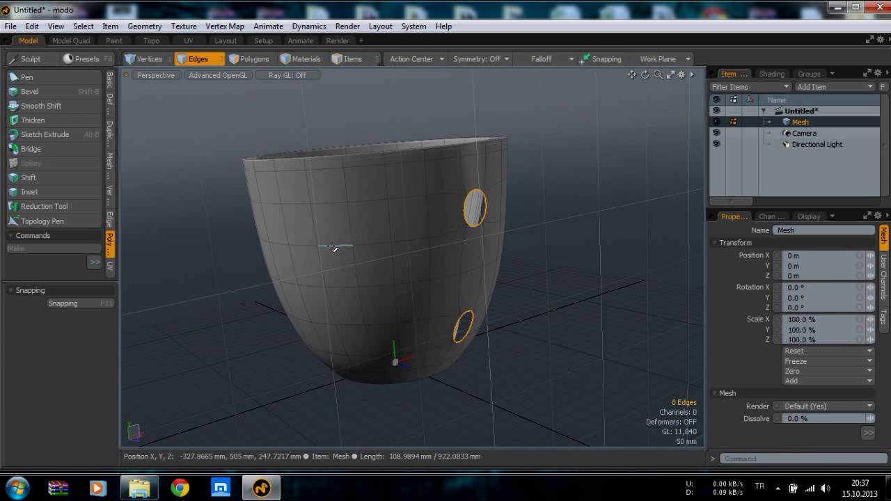
key("x")
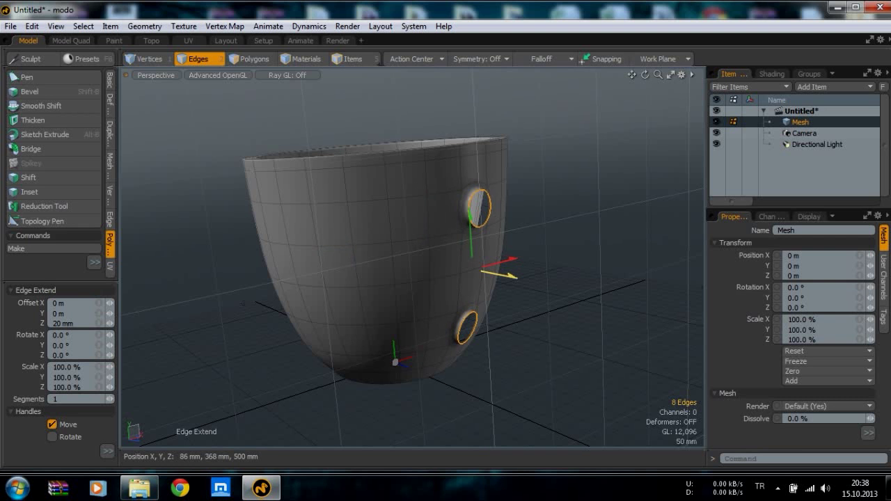
key("space")
In the left view, select the open edge loop of the upper collar and extend it 4 mm along Z
left_click_drag(573, 318, 425, 277, "alt")
key("ctrl+space")
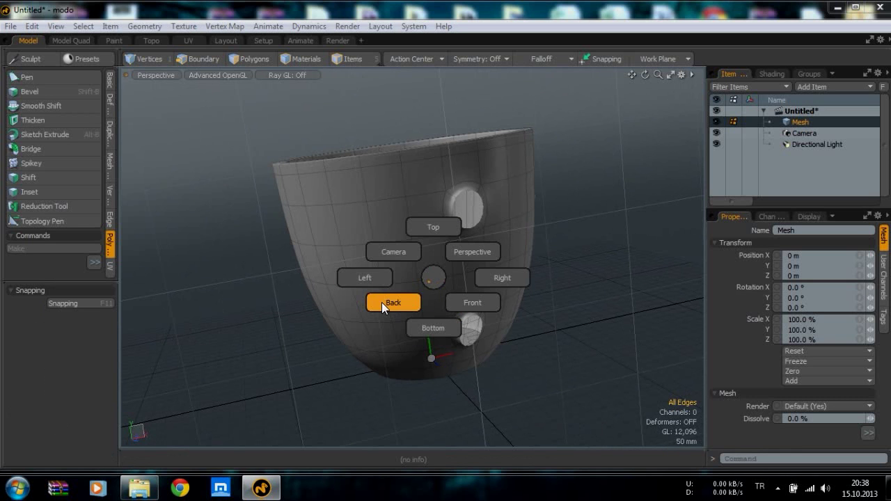
left_click(366, 277)
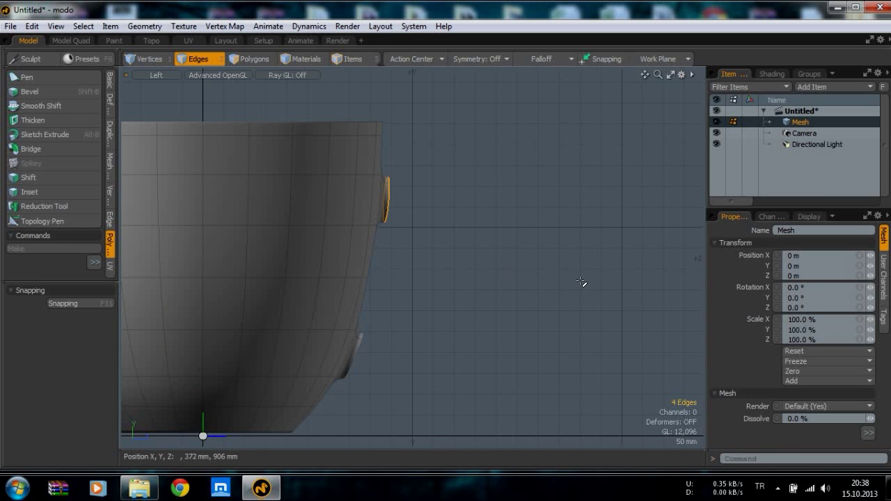
key("z")
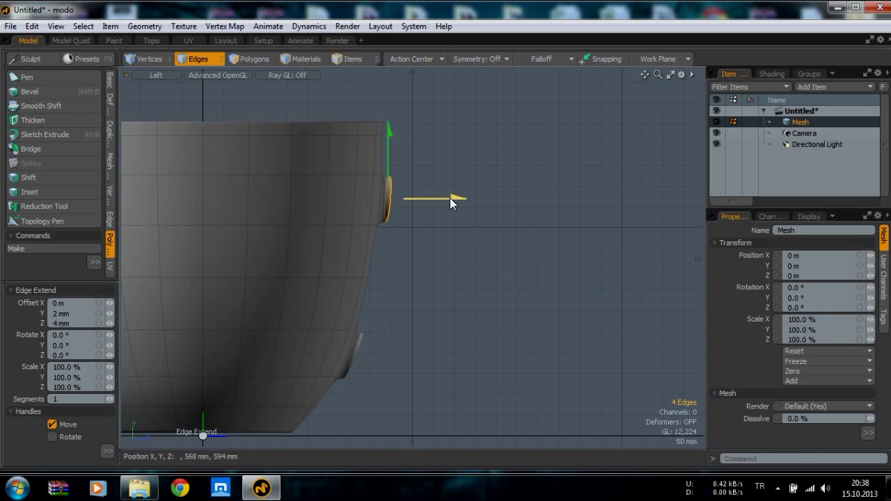
key("space")
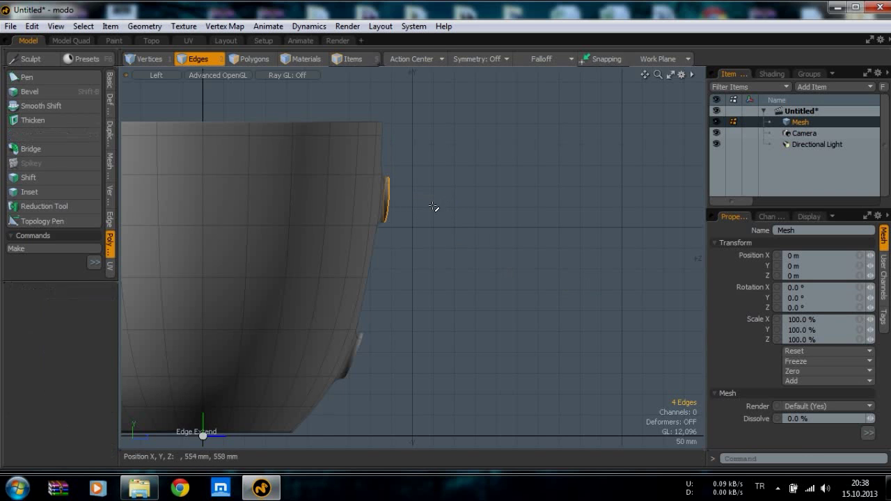
left_click(387, 202)
key("z")
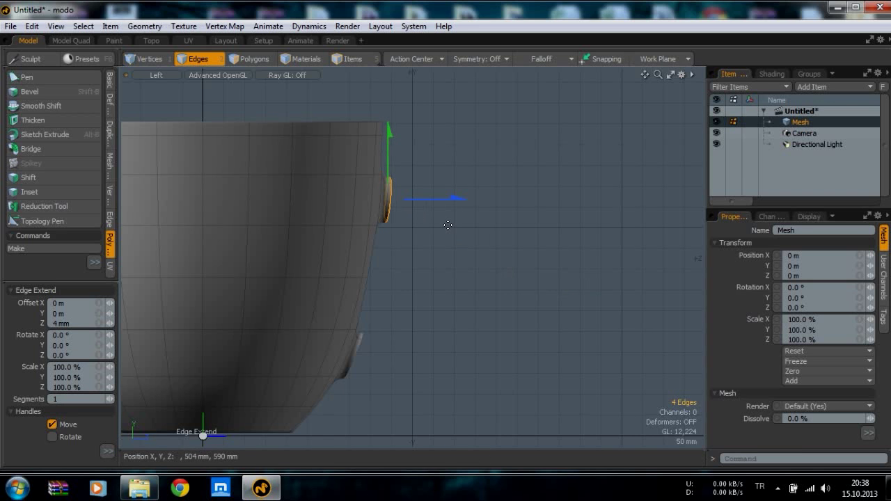
key("space")
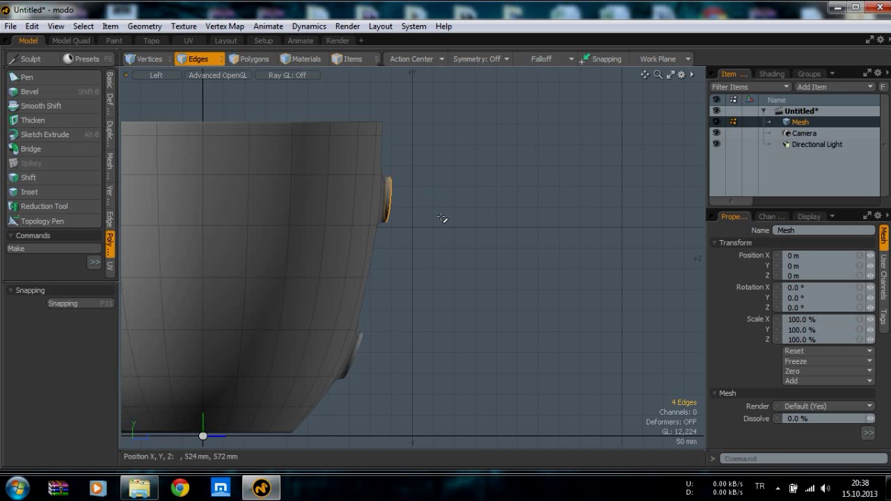
Extend the upper collar's open edge loop again by about 801 mm along Z to form a long tube
key("z")
left_click_drag(460, 199, 666, 199)
left_click_drag(619, 281, 562, 285, "ctrl+alt")
left_click_drag(560, 284, 512, 281, "alt")
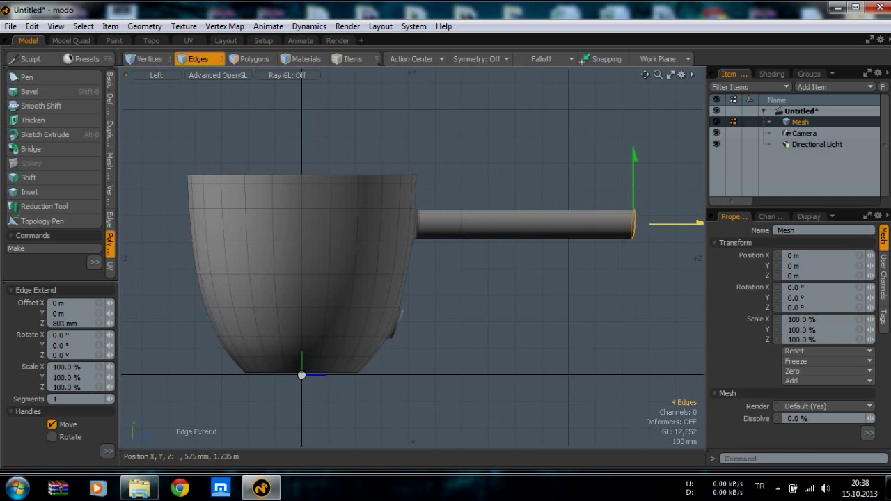
key("space")
Select the eight polygons of the long tube beyond the collar and detach them in place as a separate piece
key("space")
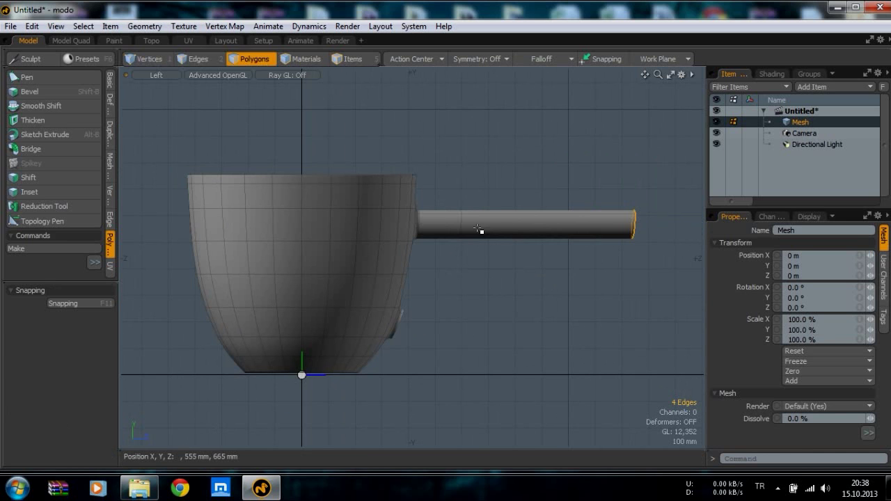
double_click(557, 215, "shift")
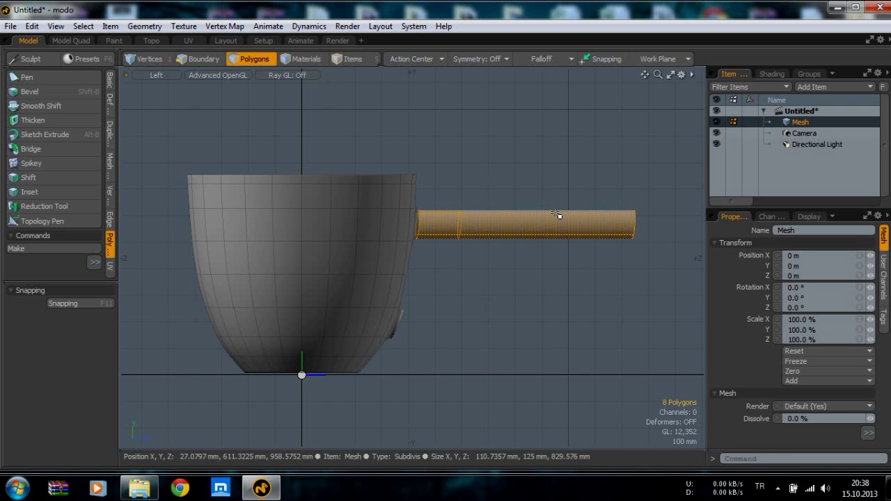
key("Delete")
key("ctrl+z")
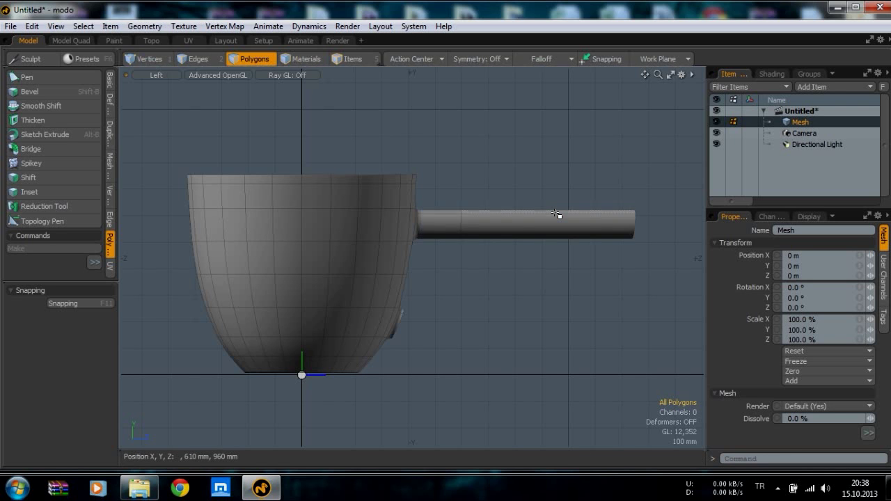
In the perspective view, select the edge loop around the tube near the cup and remove it
left_click_drag(564, 255, 495, 265, "alt")
key("ctrl+space")
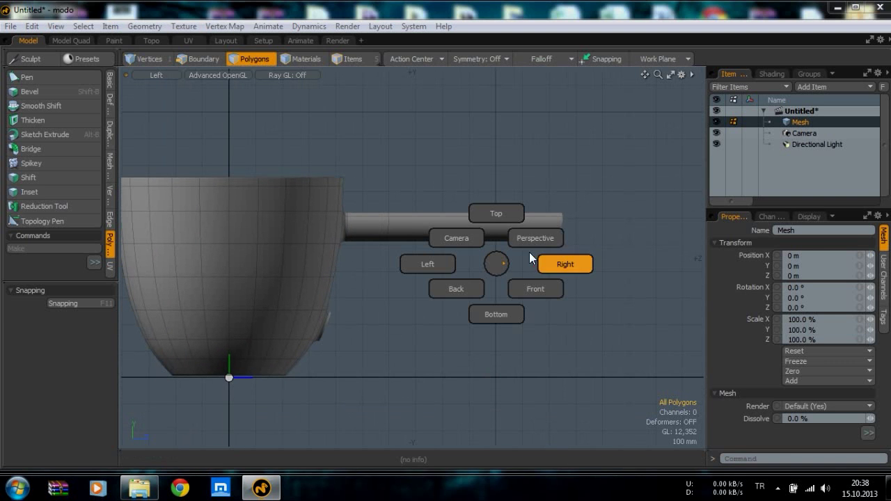
left_click(535, 238)
left_click_drag(536, 238, 471, 268, "alt")
scroll(448, 250, "up", 3)
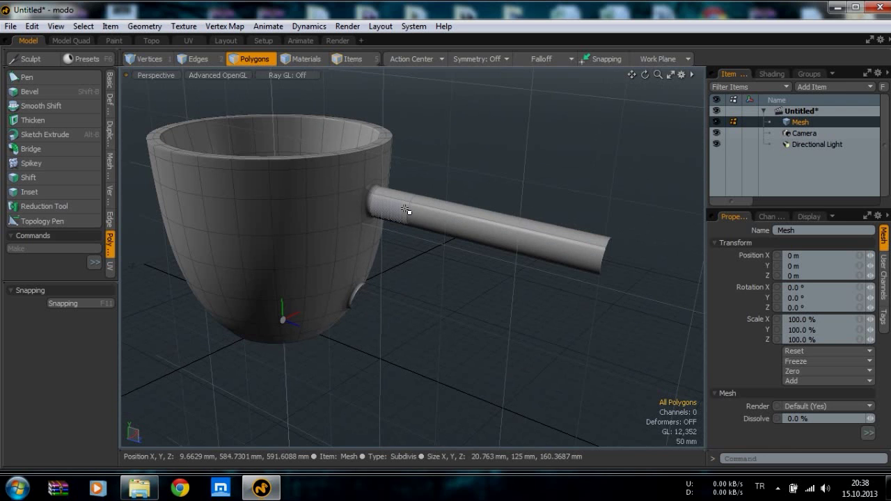
key("2")
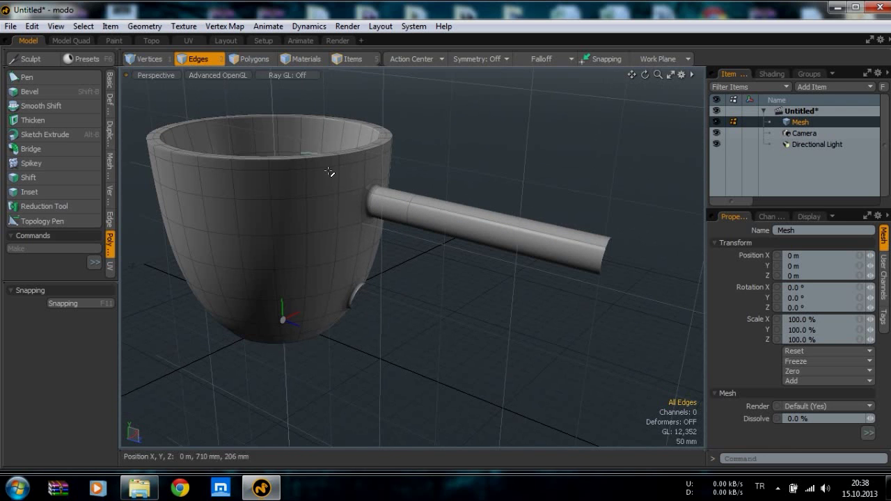
double_click(406, 216)
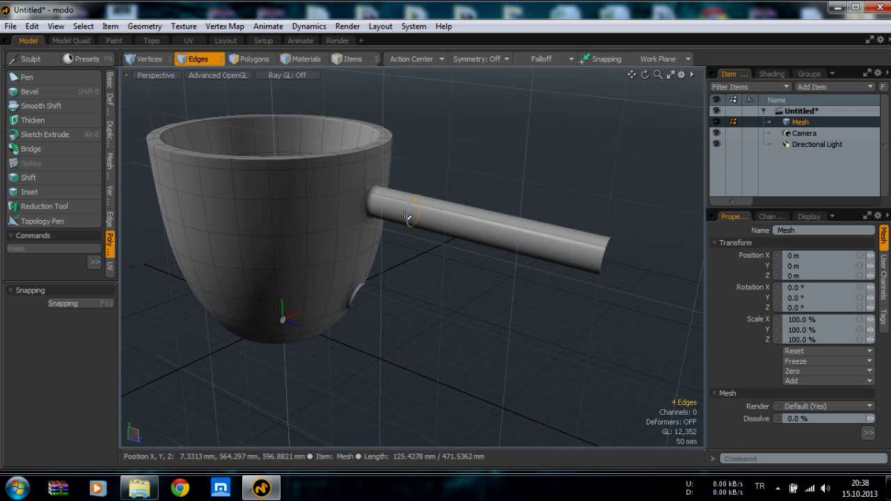
left_click_drag(405, 215, 487, 206, "alt")
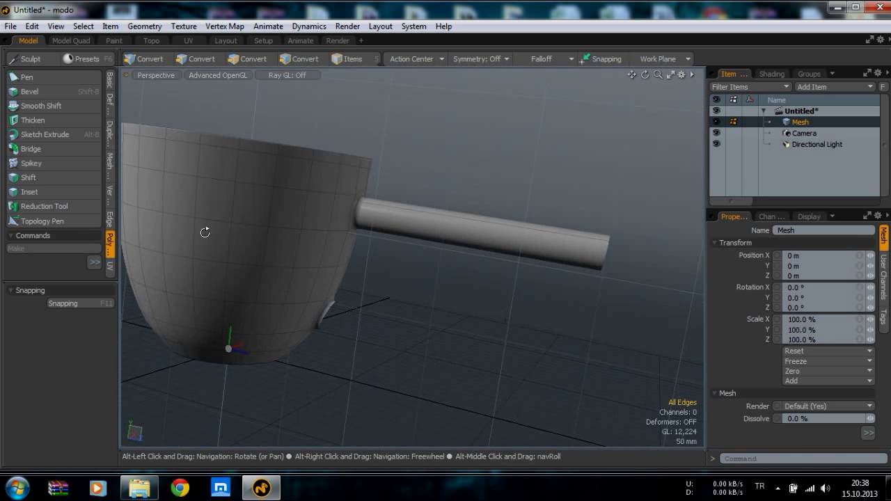
Select the tube's polygons and cut eight evenly spaced loop slices along its length
left_click_drag(204, 233, 329, 272, "alt")
key("3")
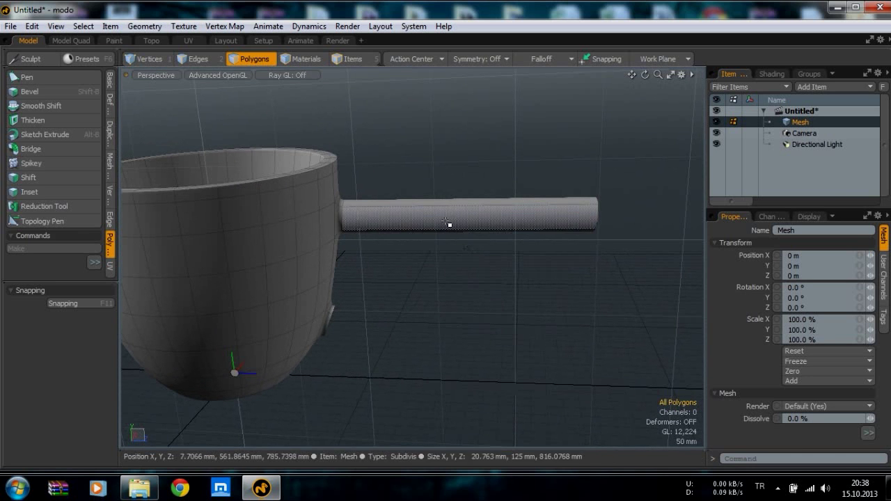
left_click(407, 229)
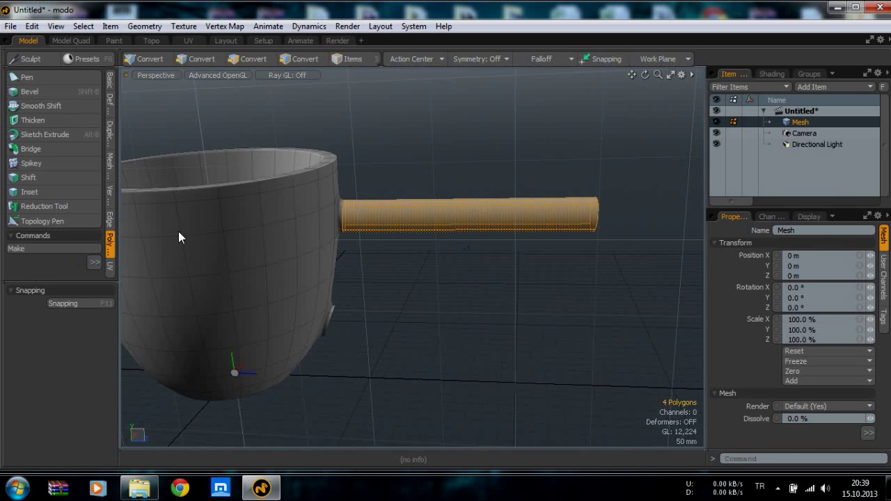
key("alt+c")
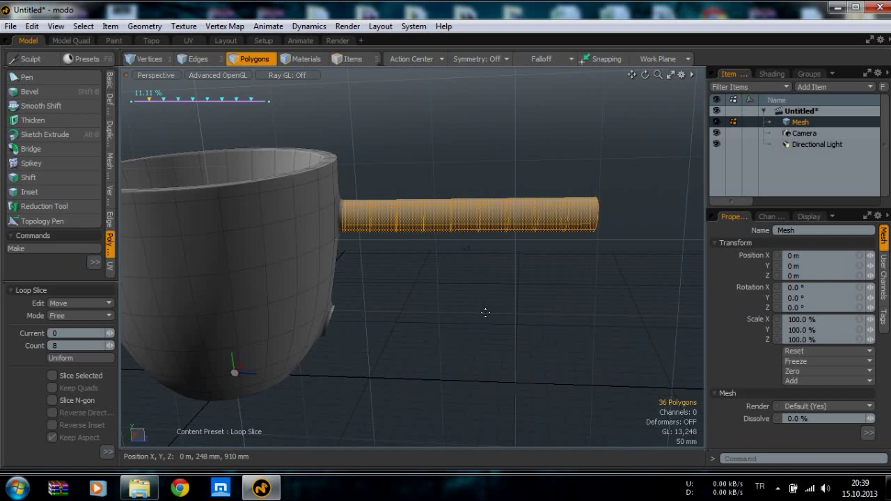
key("space")
left_click(477, 313)
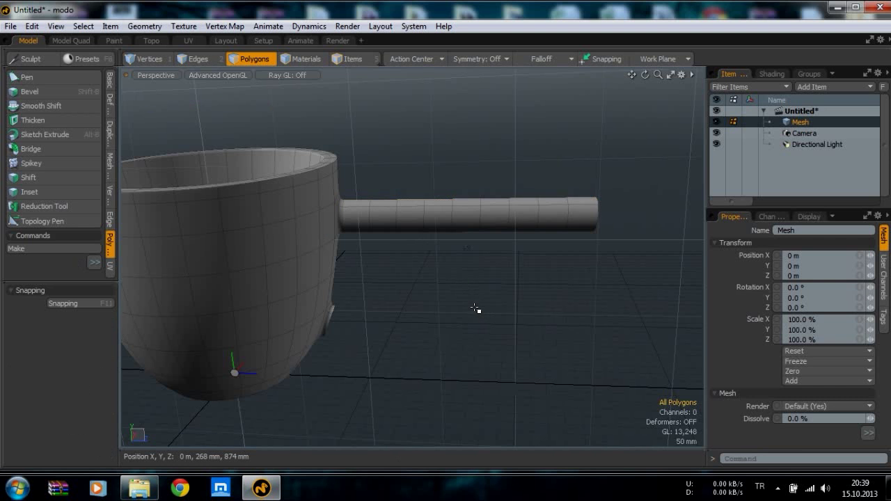
Select the whole tube and scale it to 69% in X and Y and 92.5% in Z
left_click_drag(477, 313, 289, 295, "alt")
left_click_drag(509, 295, 487, 283, "alt")
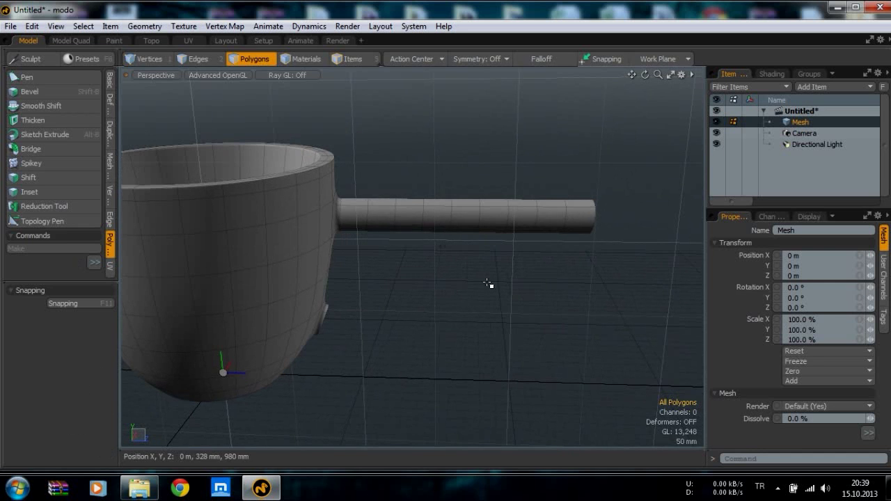
double_click(408, 223)
key("y")
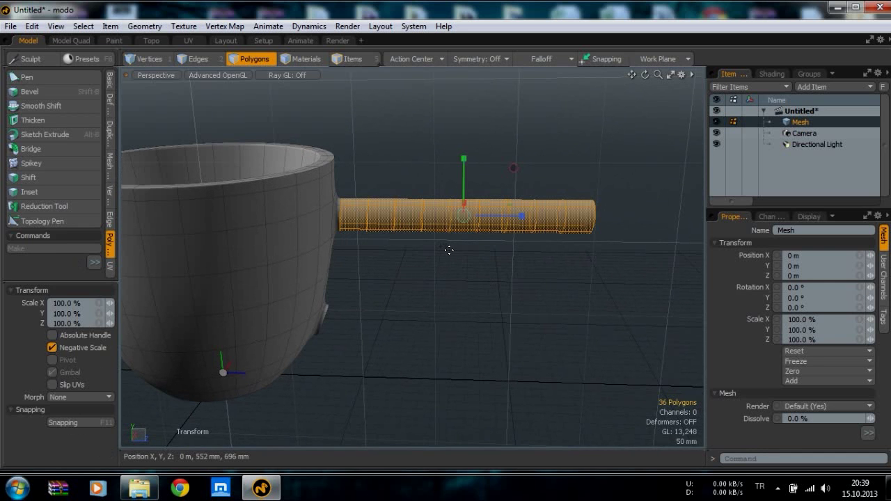
left_click_drag(462, 216, 421, 215)
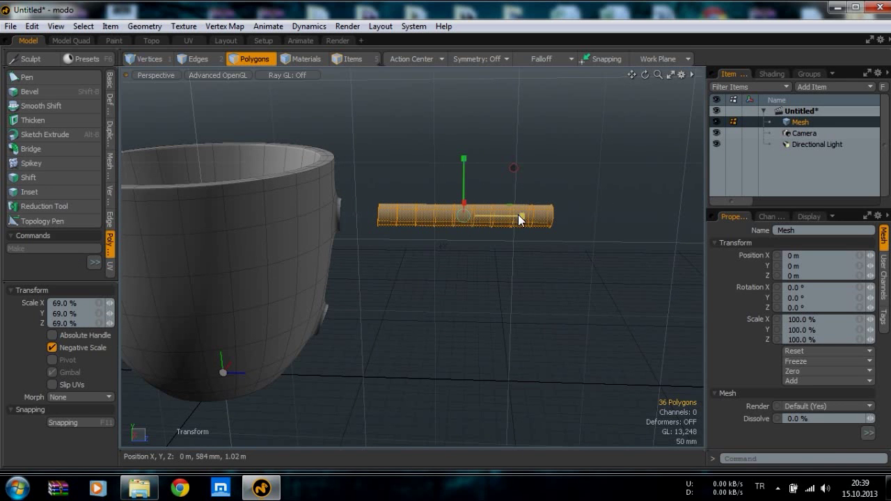
left_click_drag(518, 216, 544, 216)
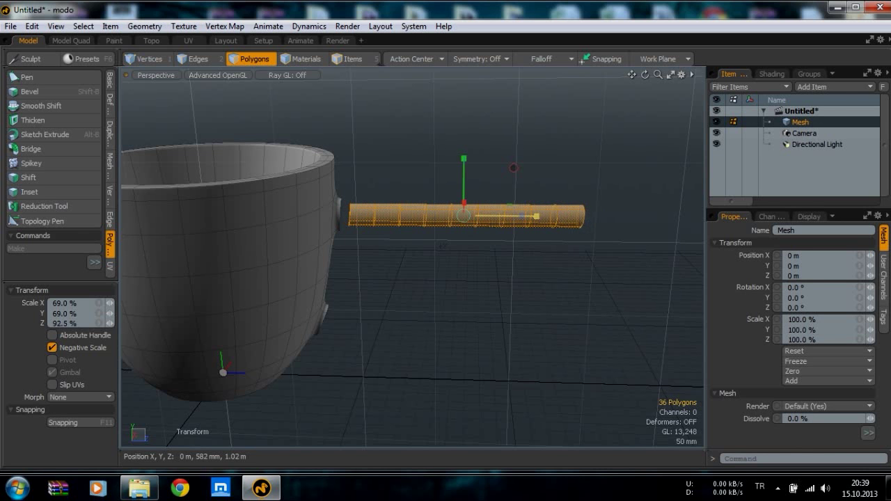
left_click_drag(462, 251, 458, 225, "alt")
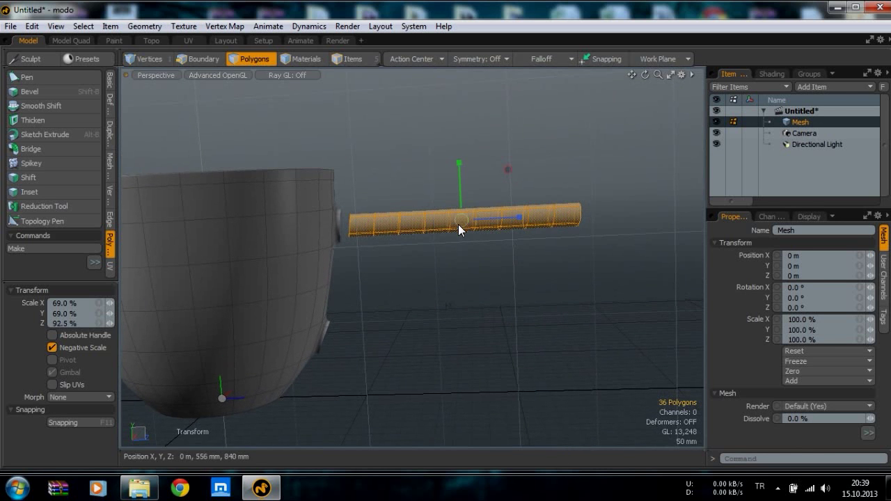
In the left view, bend the tube from its cup-side end by about -206.6° so it curves down towards the lower stub
key("ctrl+space")
left_click(395, 228)
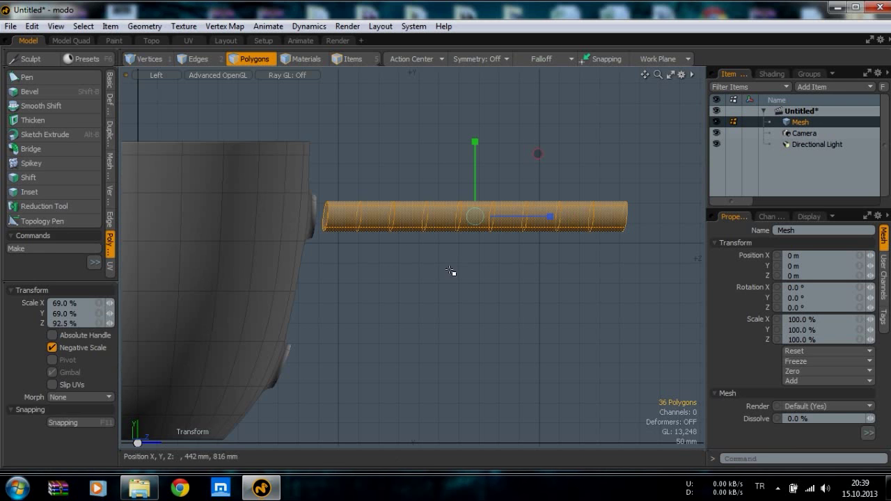
key("space")
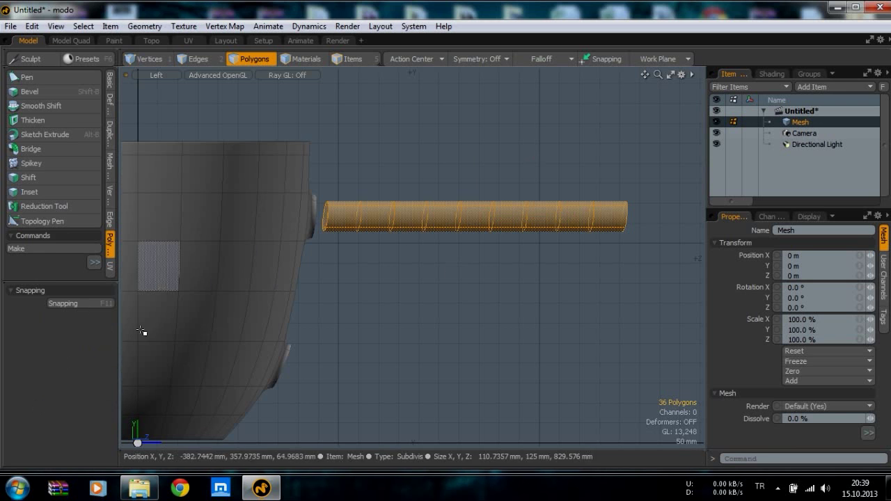
left_click(109, 137)
left_click(108, 105)
left_click(41, 208)
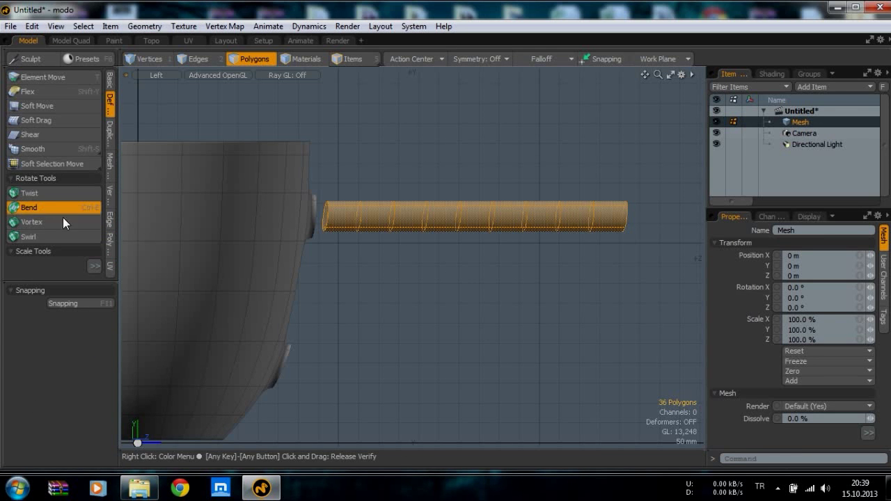
left_click(332, 225)
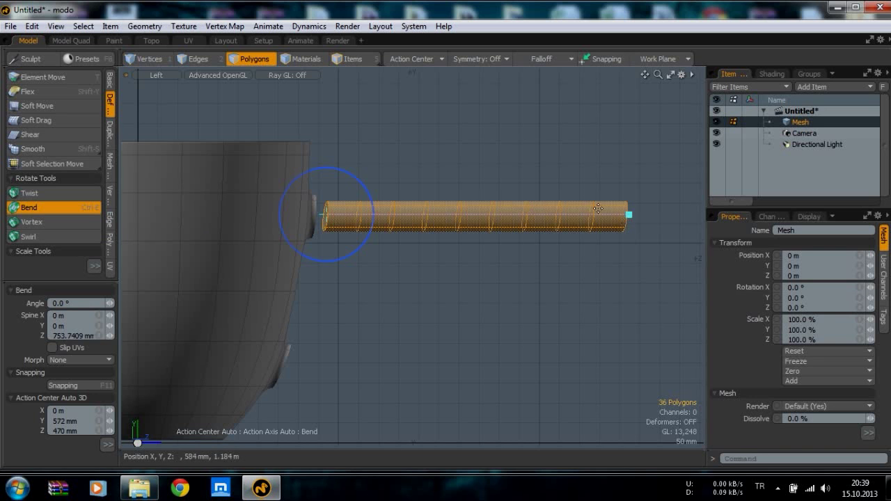
left_click_drag(368, 180, 361, 205)
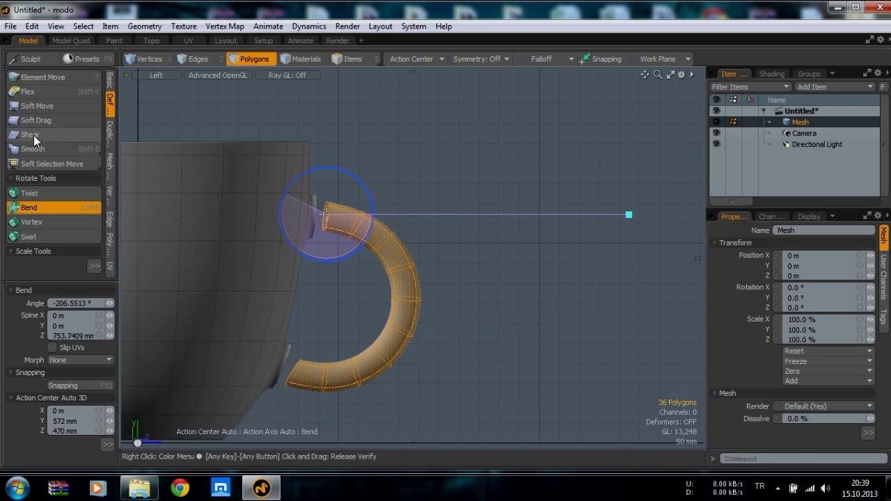
key("q")
In the perspective view, select the edge loop at the tube's lower open end and rotate it about -10.2° X, 12.3° Y and -2.2° Z
key("ctrl+space")
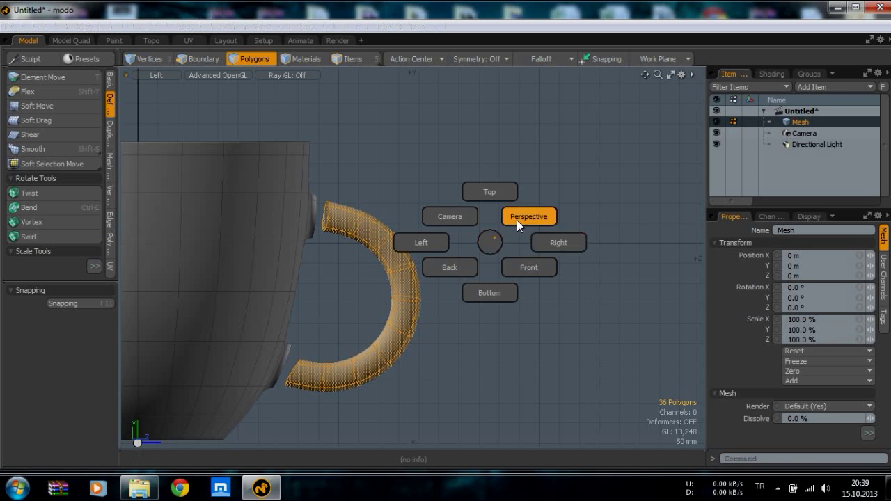
left_click(516, 220)
left_click_drag(446, 201, 397, 308, "alt")
key("1")
key("2")
double_click(338, 293)
left_click_drag(335, 309, 301, 391, "ctrl+alt")
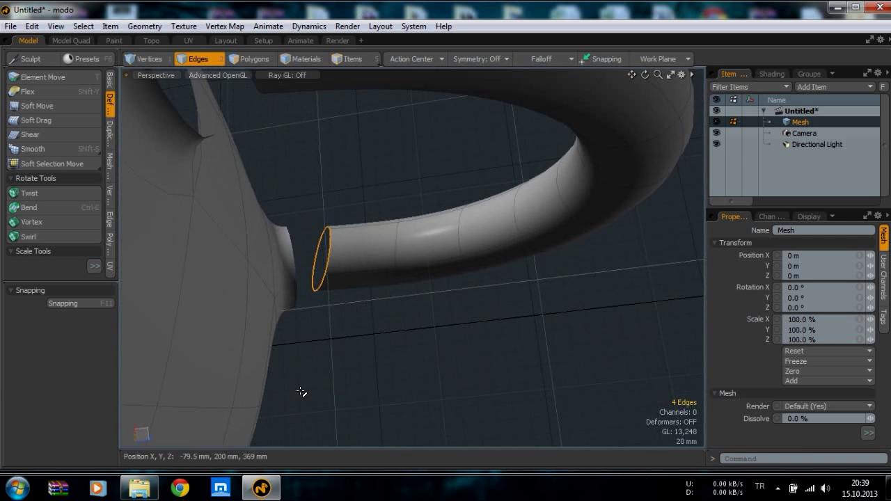
key("e")
left_click_drag(351, 295, 350, 274)
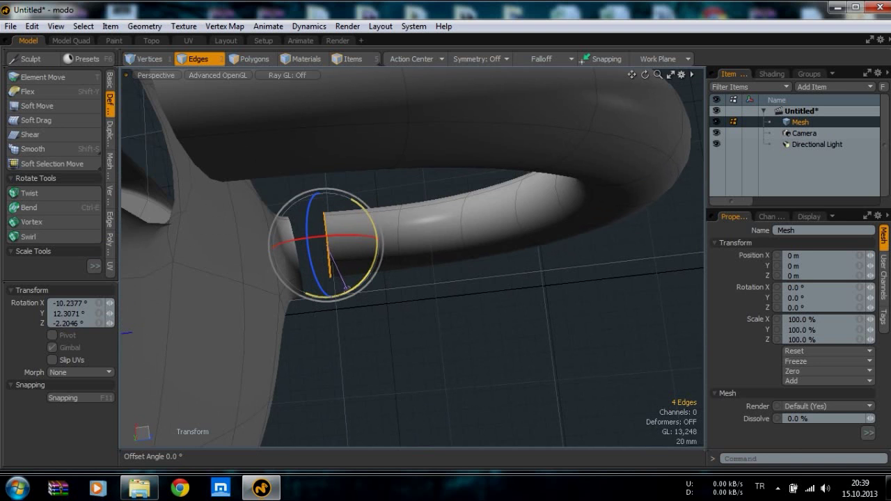
left_click_drag(419, 244, 453, 278, "alt")
left_click_drag(535, 288, 464, 307, "ctrl+alt")
key("space")
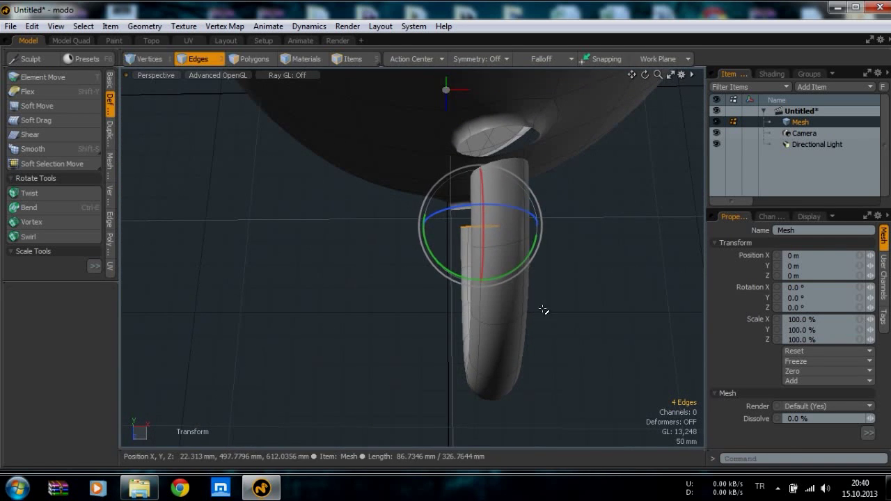
Select the open edge loops of both cup collars and both handle ends, and bridge them with one segment
left_click_drag(541, 294, 433, 300, "alt")
double_click(391, 339, "shift")
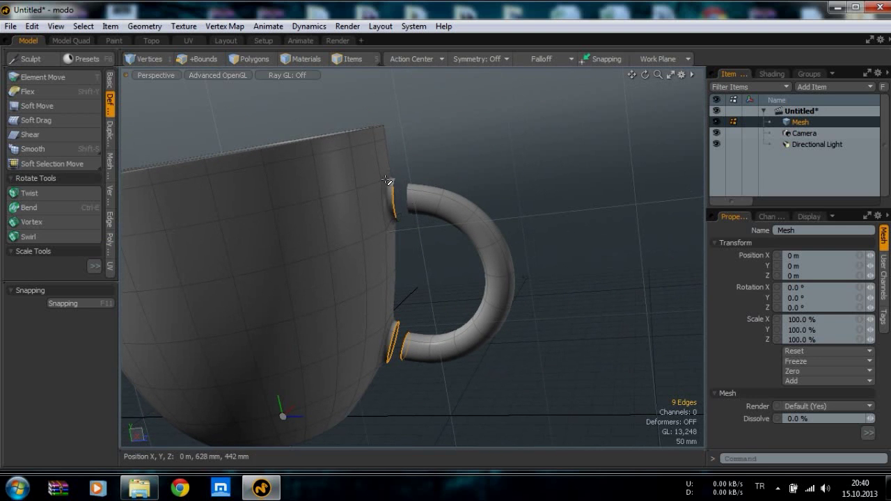
double_click(405, 202, "shift")
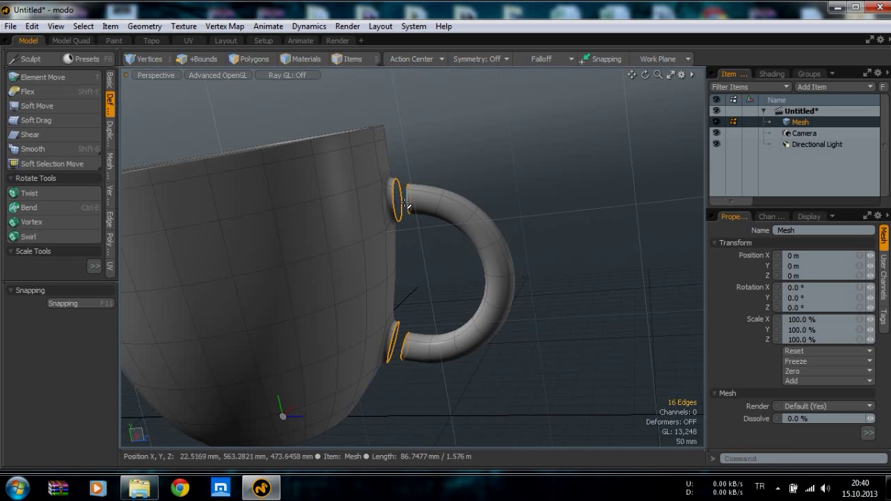
left_click_drag(405, 202, 138, 140, "alt")
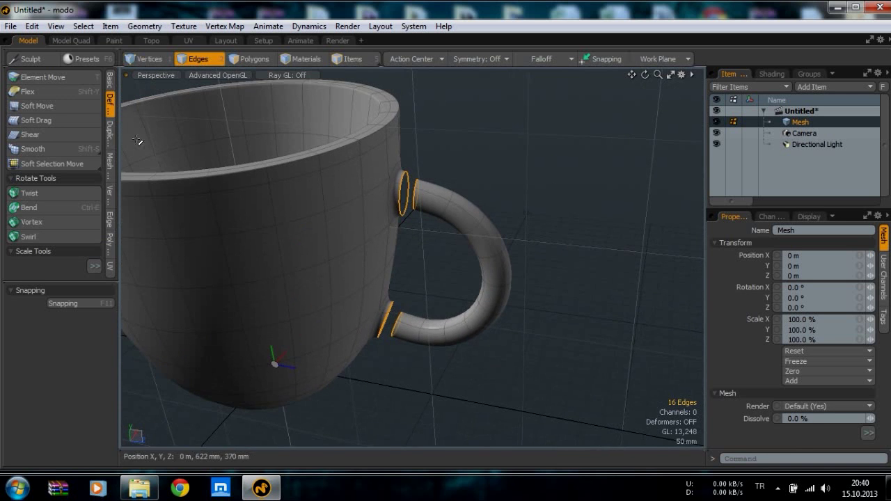
left_click(109, 131)
left_click(49, 127)
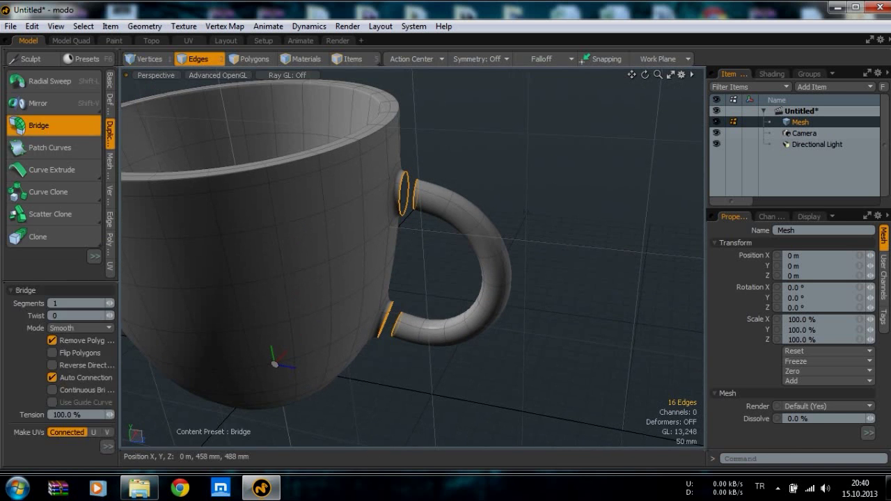
left_click_drag(397, 364, 487, 267, "alt")
key("space")
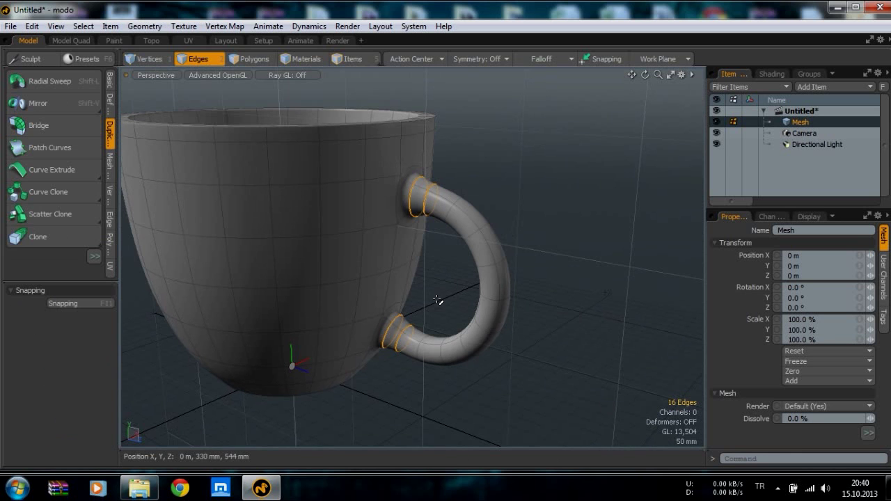
Select all polygon rings of the handle between the cup collars and rotate them 6° about Y
left_click_drag(472, 318, 471, 279, "alt")
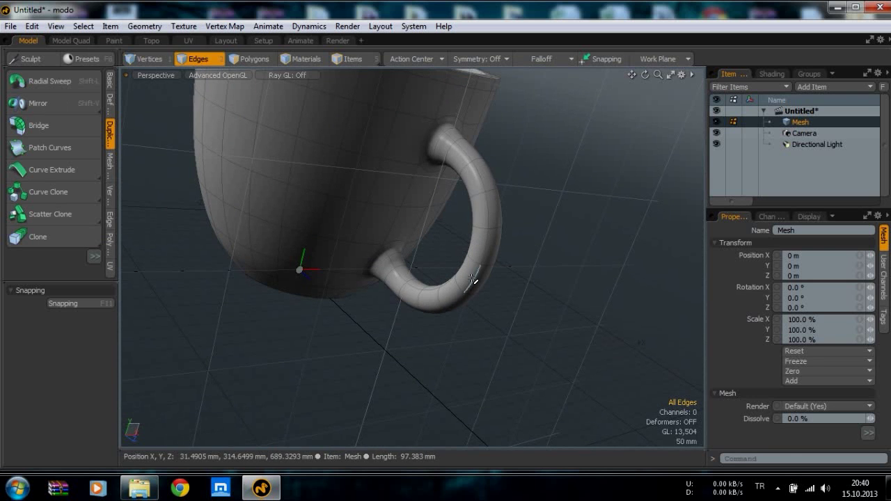
double_click(469, 277)
left_click(469, 275)
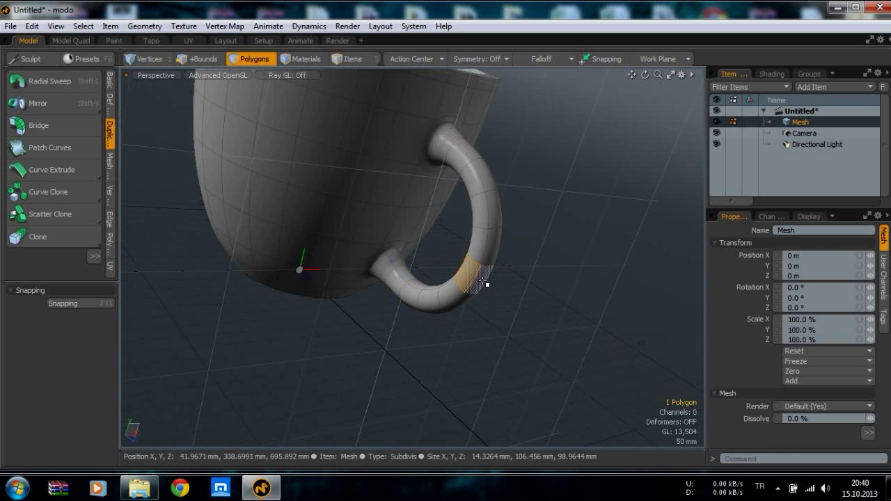
left_click(483, 282, "shift")
key("l")
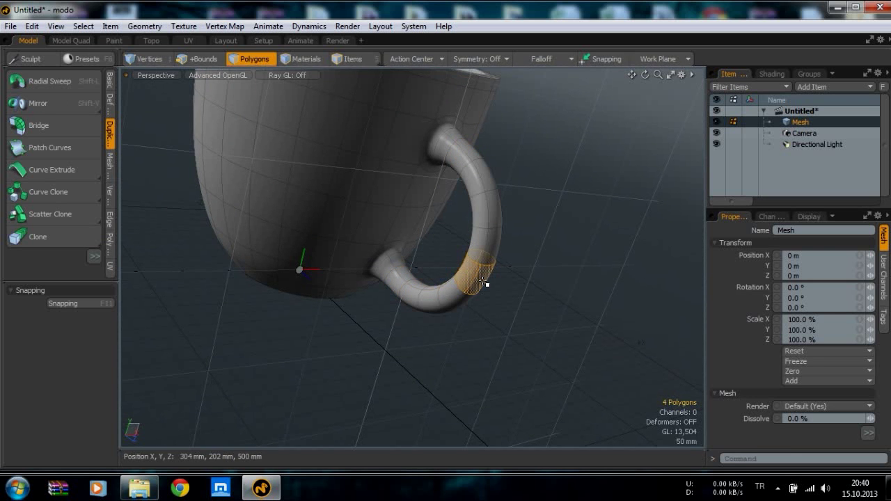
key("shift+Up")
key("shift+Up")
key("shift+Up")
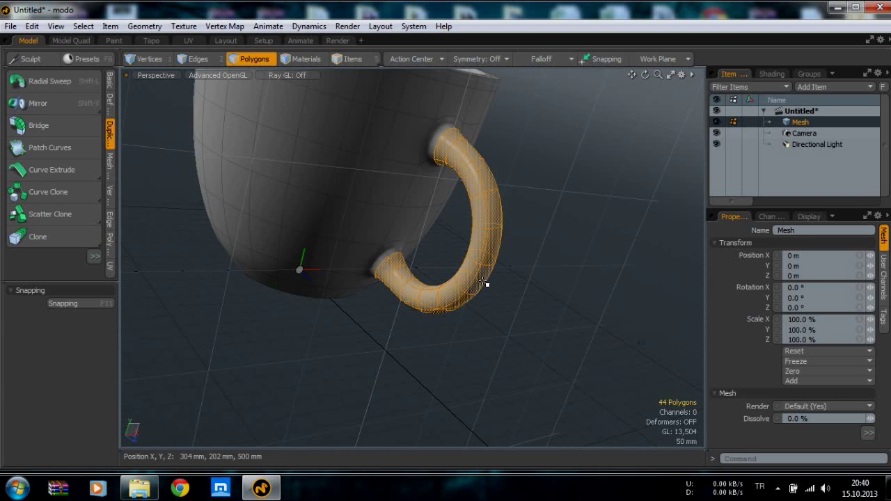
key("e")
left_click_drag(491, 281, 533, 270, "alt")
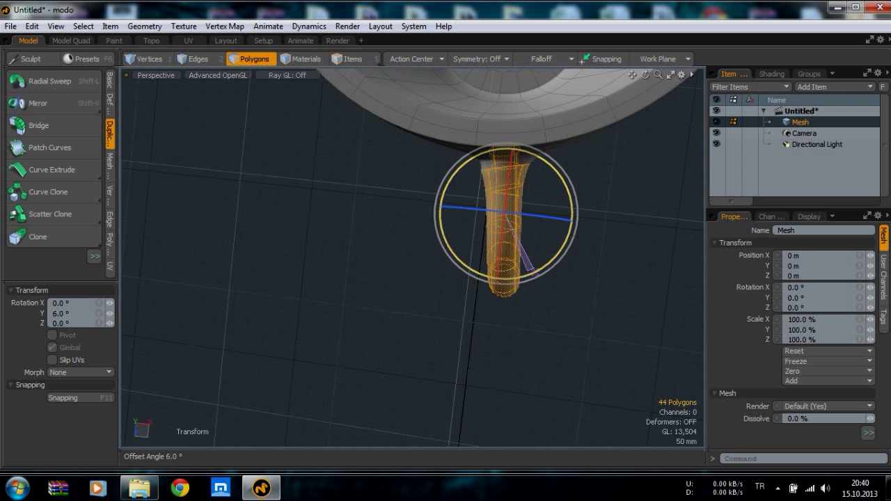
Move the selected handle polygons 6 mm in X
key("w")
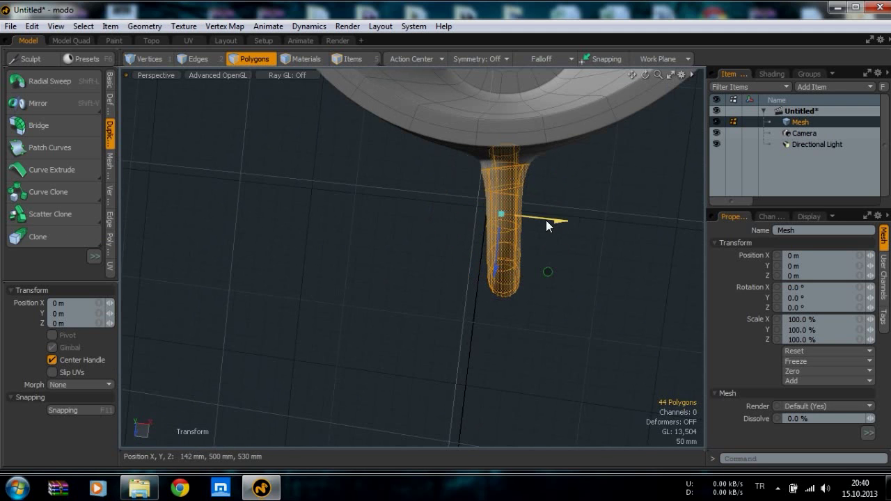
left_click_drag(546, 220, 549, 220)
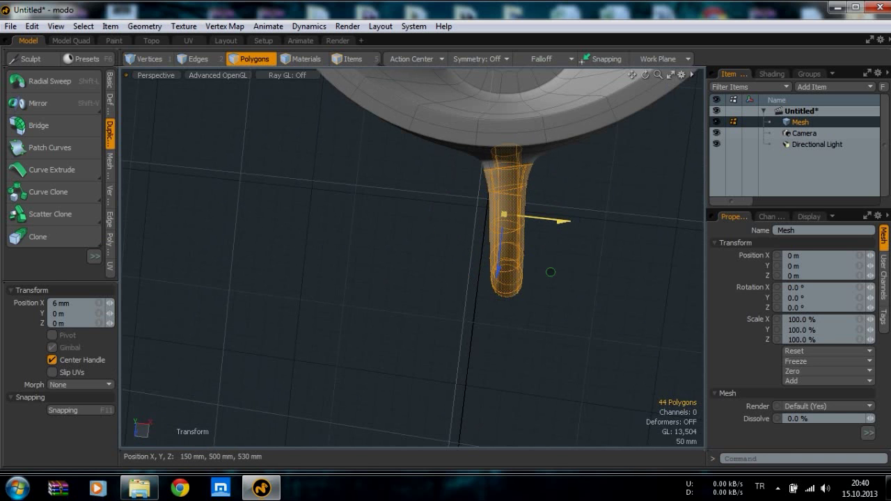
key("q")
left_click_drag(524, 317, 594, 142, "alt")
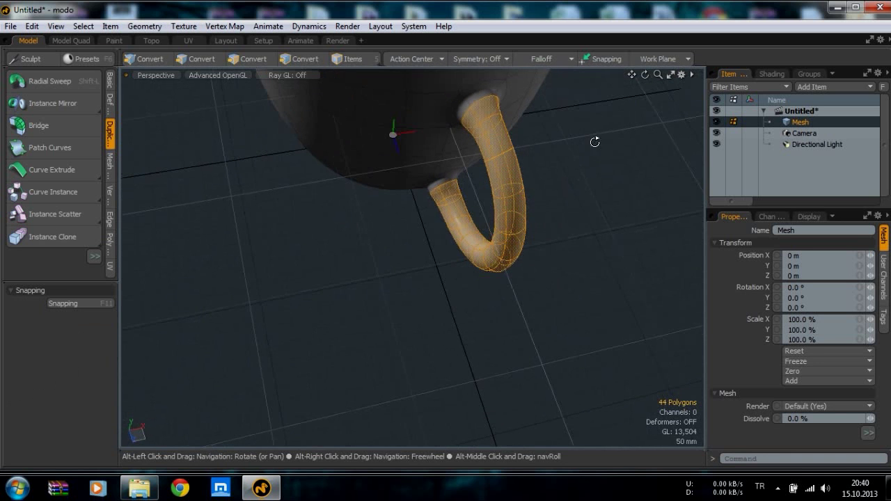
key("alt+1")
scroll(569, 256, "down", 2, "alt")
left_click_drag(569, 256, 603, 197, "alt")
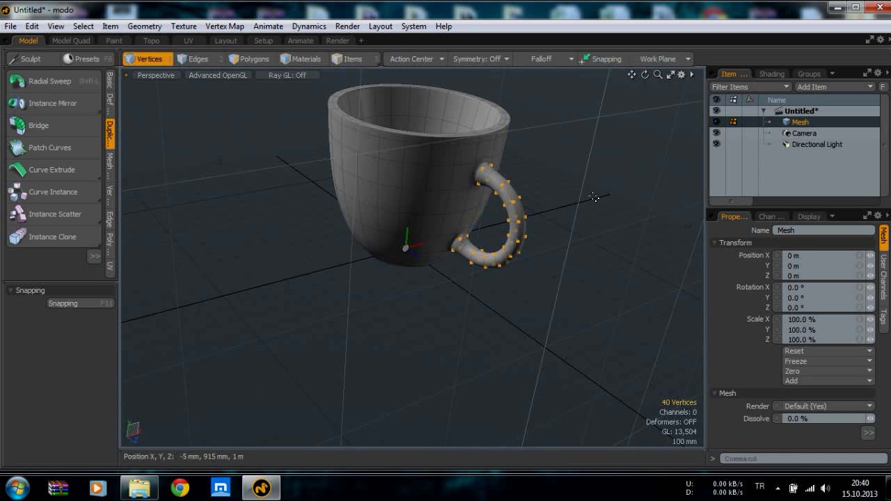
key("space")
Select the polygon ring on the handle's upper arm near the cup, raise it 6 mm in Y and nudge it slightly outward
left_click_drag(548, 297, 453, 271, "alt")
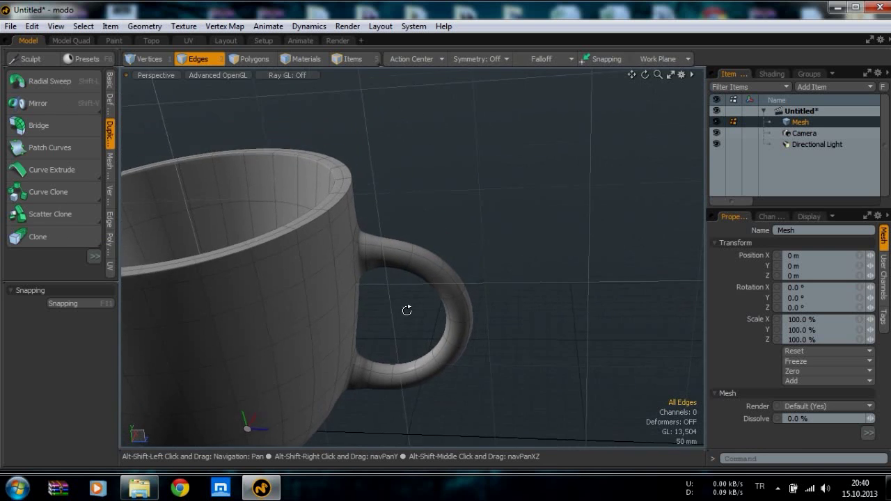
left_click_drag(407, 310, 371, 237, "alt")
key("3")
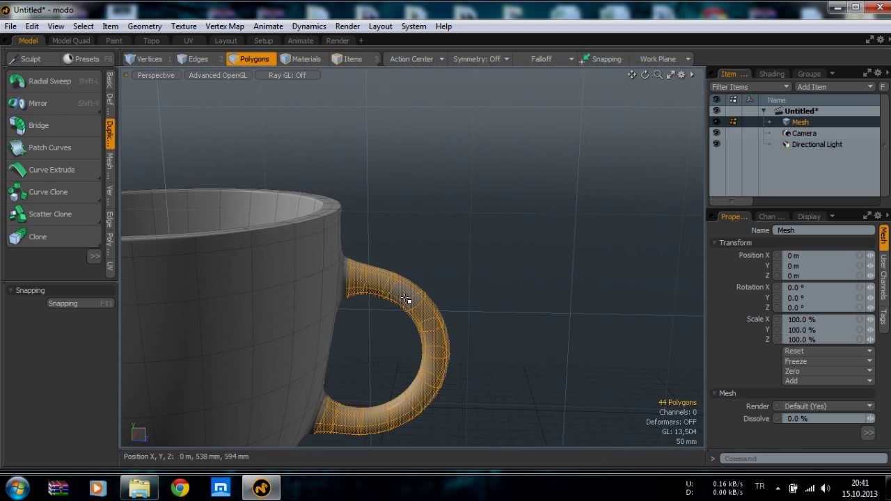
left_click(407, 296)
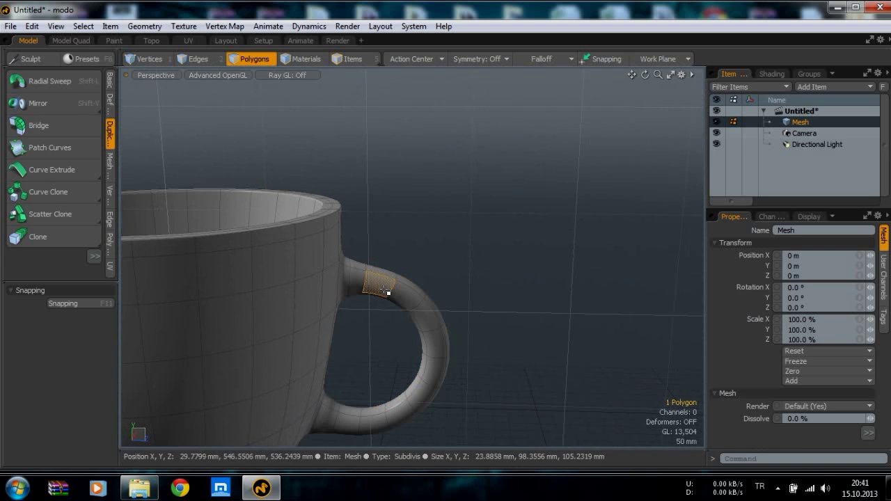
left_click(386, 277, "shift")
left_click_drag(385, 277, 391, 285, "shift")
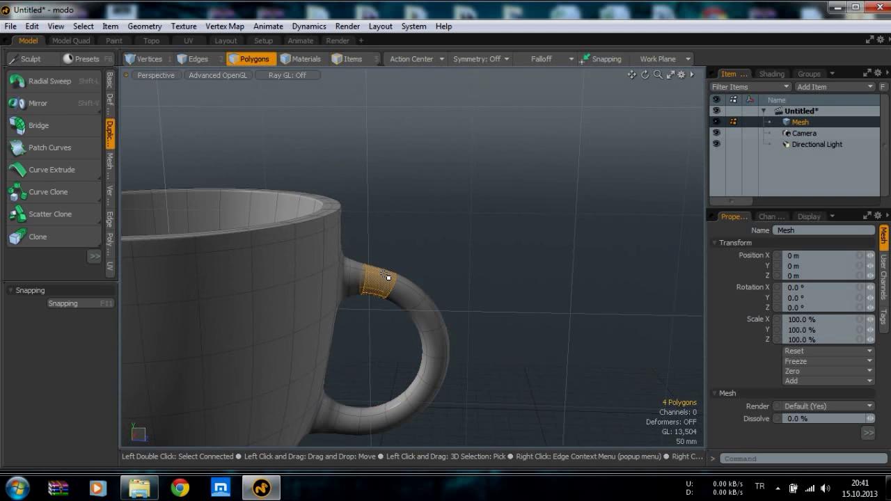
key("w")
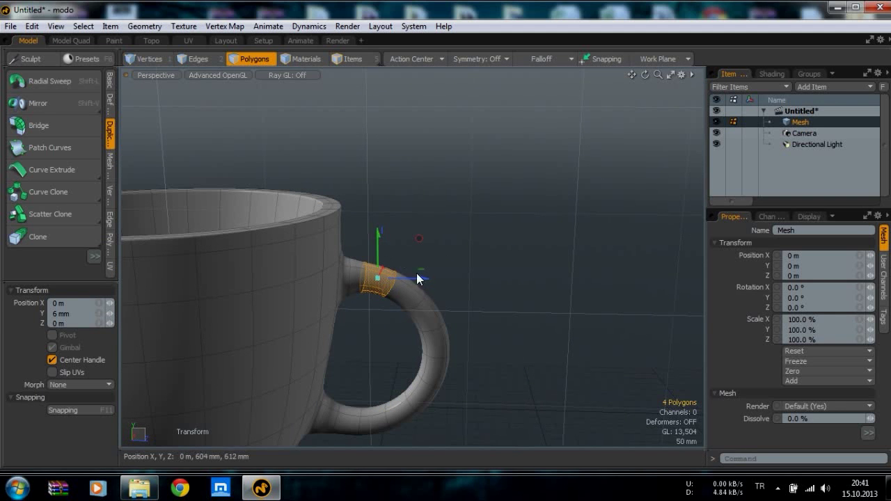
key("space")
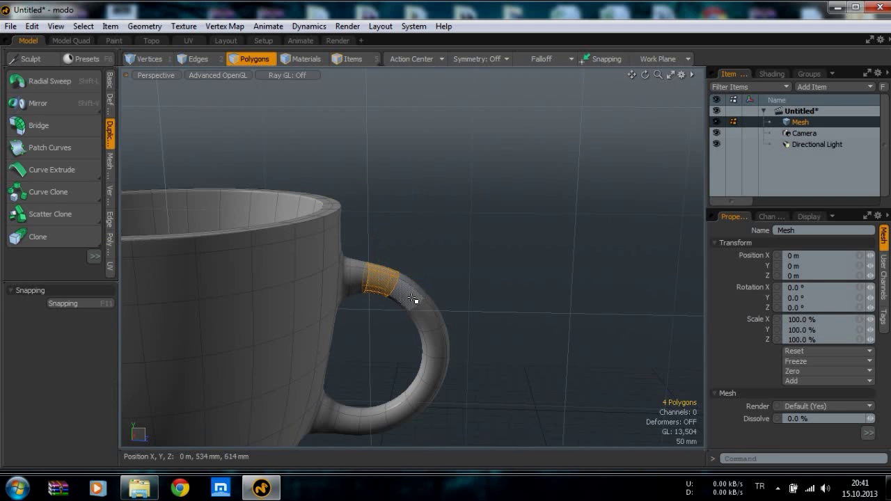
Select the next polygon ring along the handle's upper curve and raise it 12 mm in Y
left_click(414, 289)
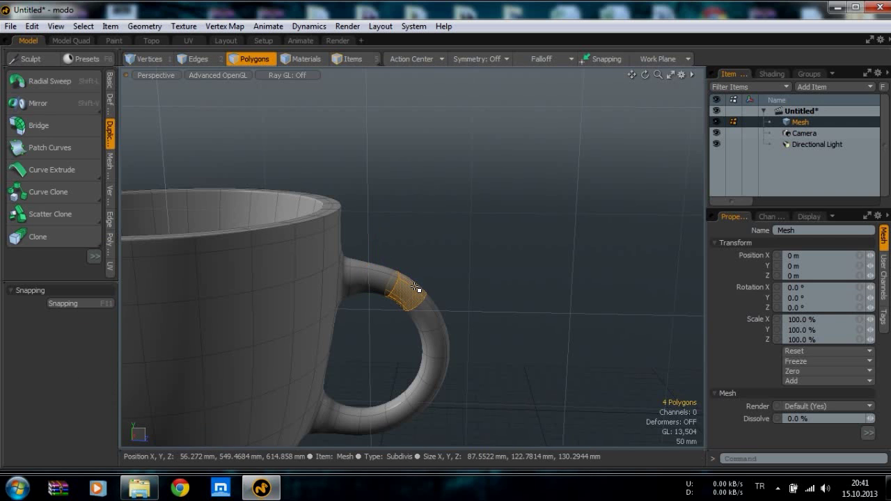
key("w")
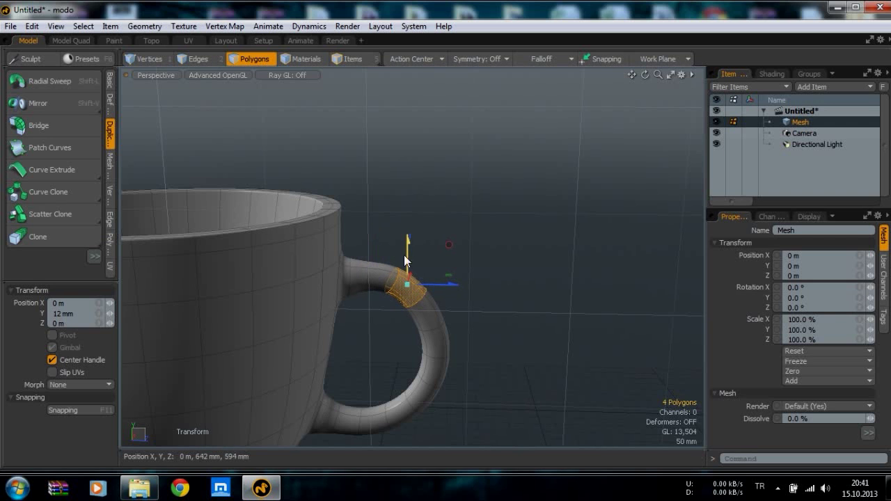
key("space")
Select the polygon ring at the handle's upper outer curve, move it 16 mm outward in Z, and clear the selection
left_click(428, 316)
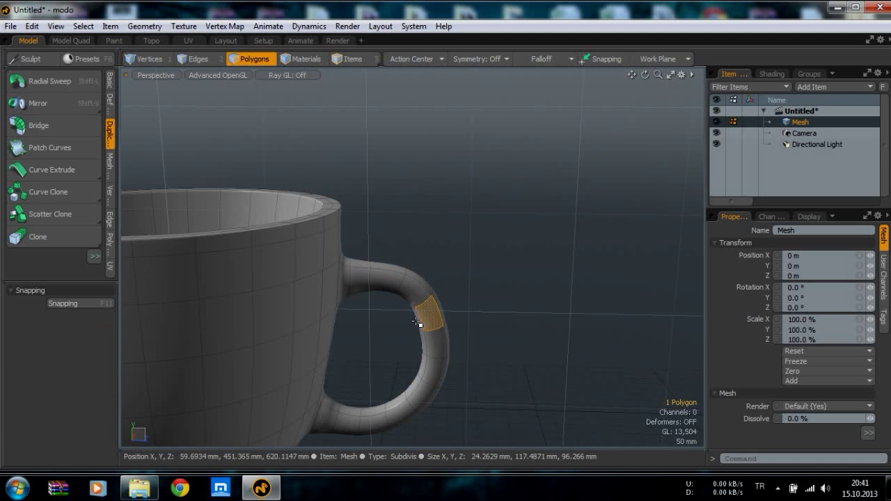
left_click(419, 322, "shift")
key("l")
key("w")
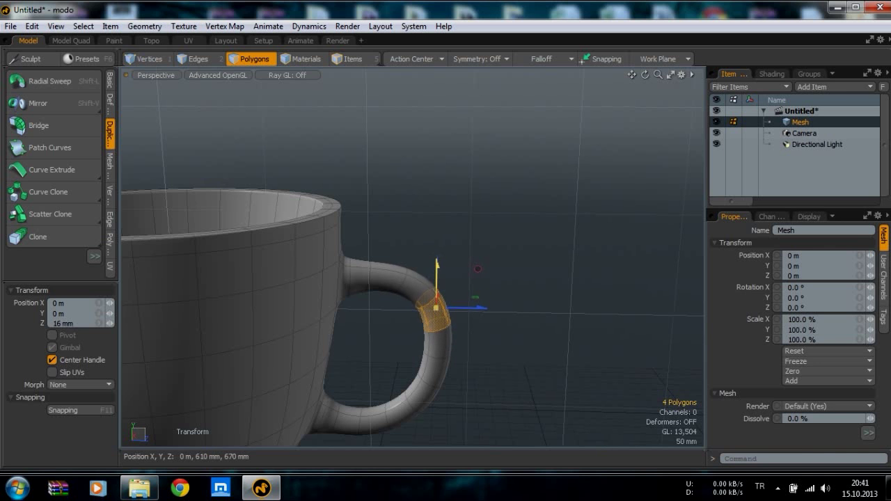
key("space")
left_click(510, 386)
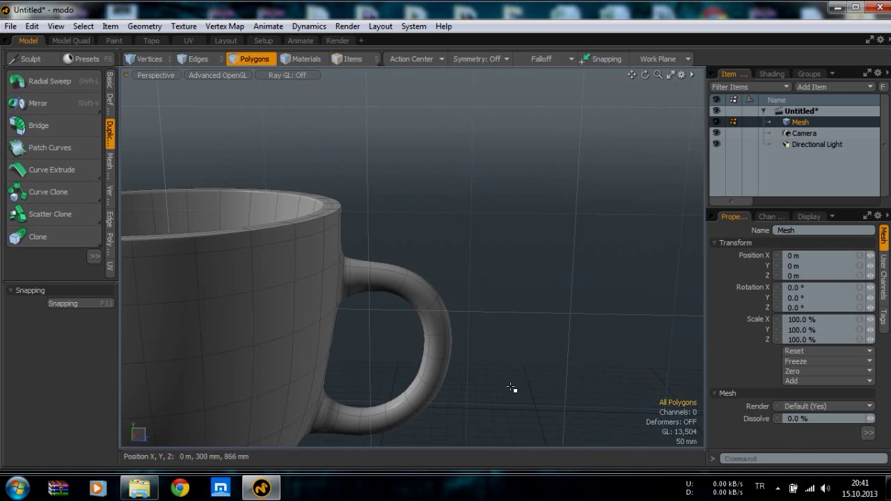
left_click_drag(503, 398, 479, 330, "alt")
left_click_drag(501, 373, 464, 329, "ctrl+alt")
left_click_drag(504, 391, 509, 312, "alt")
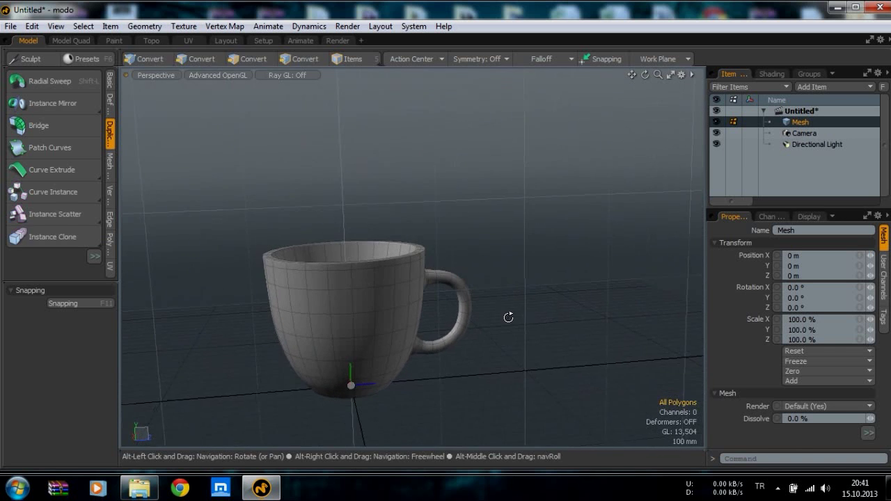
Select all connected polygons of the cup and its handle and hide them
left_click_drag(399, 302, 437, 394, "alt")
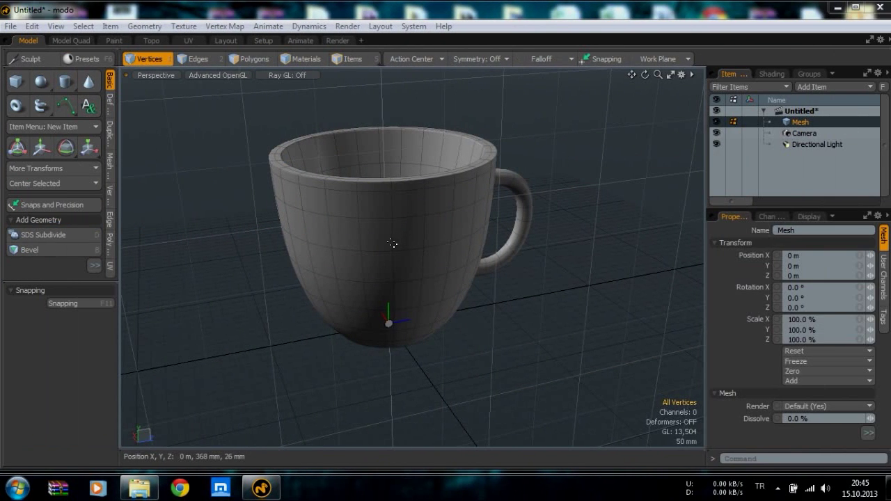
left_click(257, 62)
double_click(361, 229)
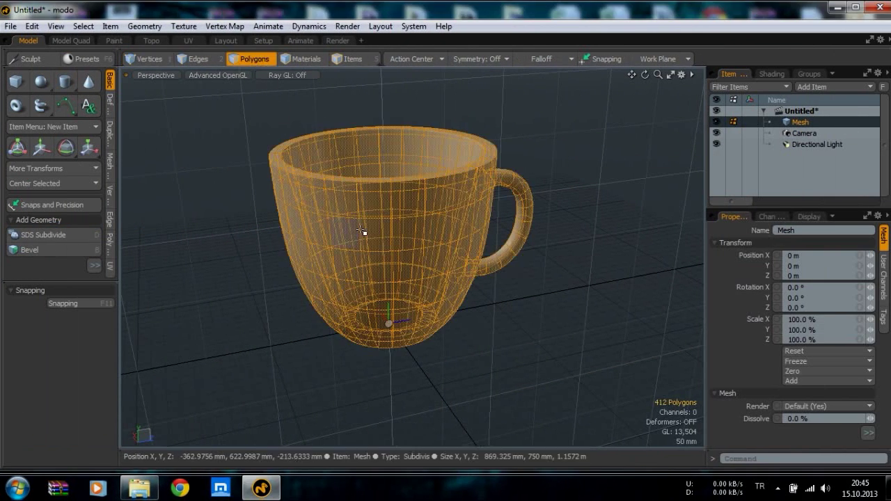
left_click(360, 230)
double_click(361, 230)
left_click(361, 229)
double_click(363, 232)
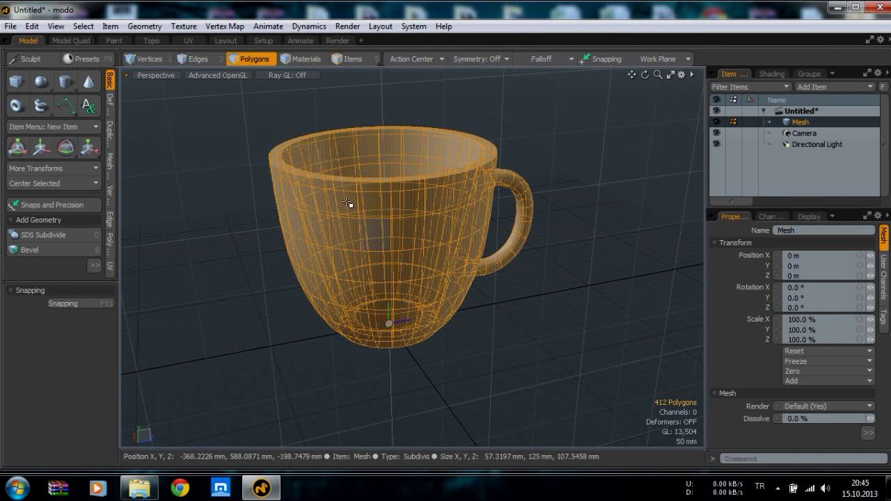
left_click(61, 25)
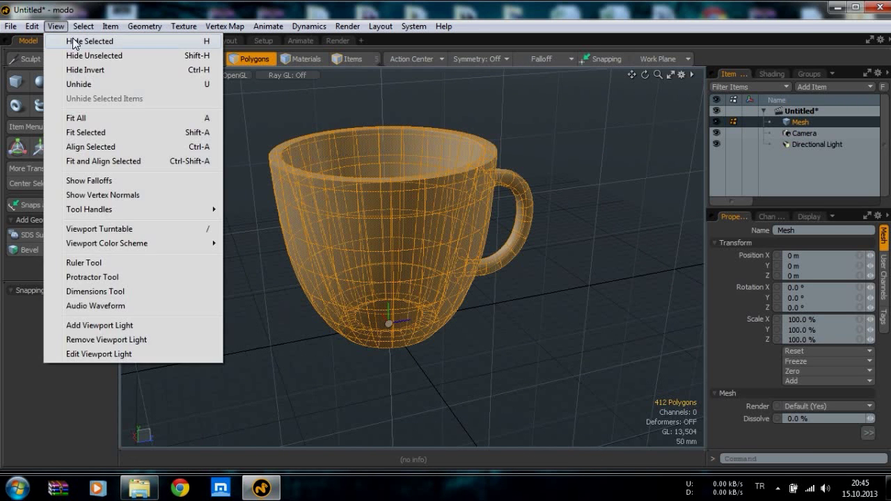
left_click(73, 38)
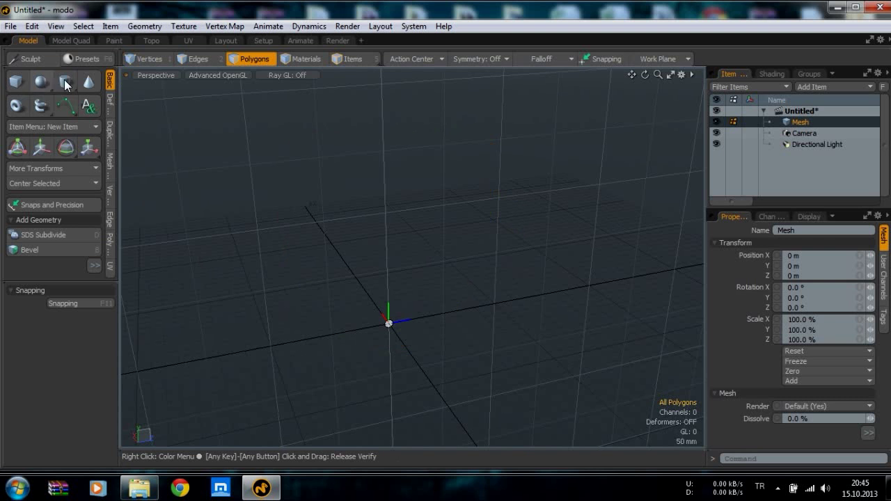
Create a flat 24-sided cylinder disc on the Y axis, radius about 716 by 732 mm, and lower it to about 14 mm in Y
left_click(64, 81)
left_click_drag(424, 340, 493, 396, "alt")
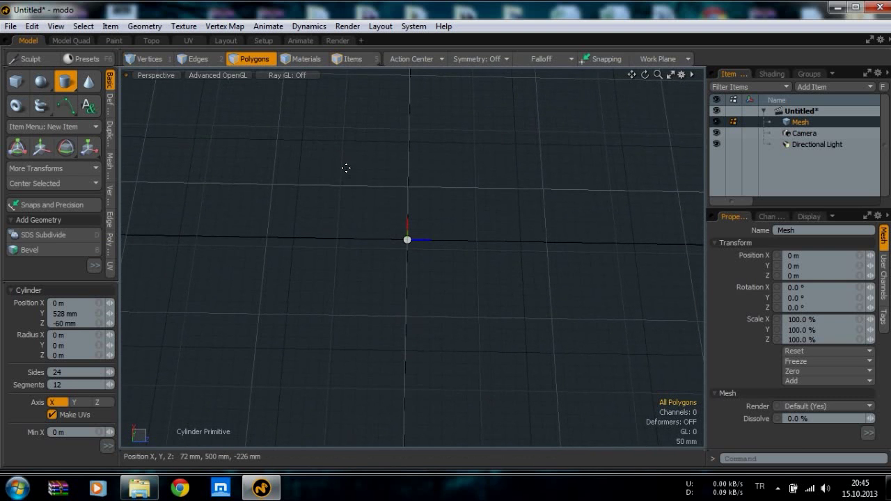
left_click_drag(346, 168, 557, 366)
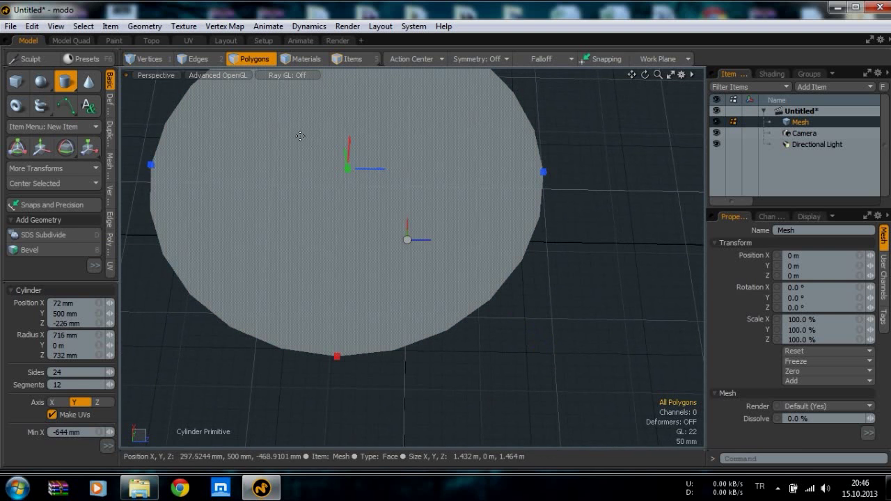
left_click_drag(370, 168, 432, 171)
key("alt")
left_click_drag(411, 261, 435, 137, "alt")
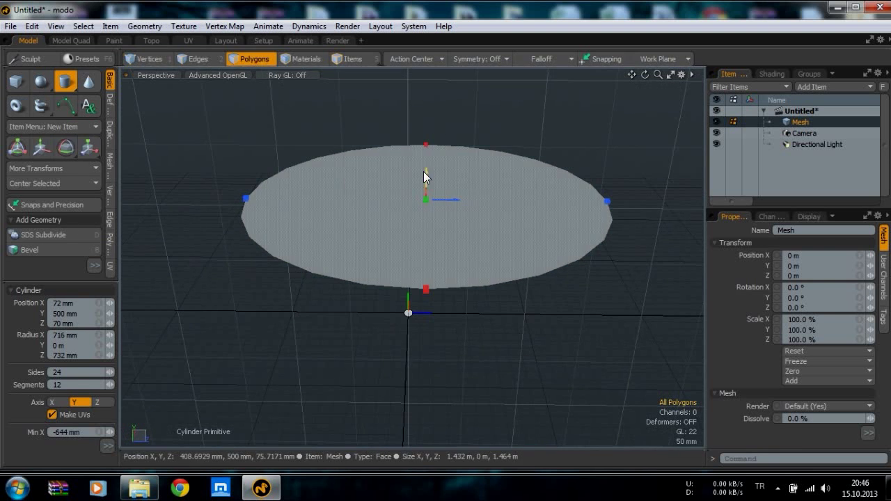
left_click_drag(423, 173, 424, 277)
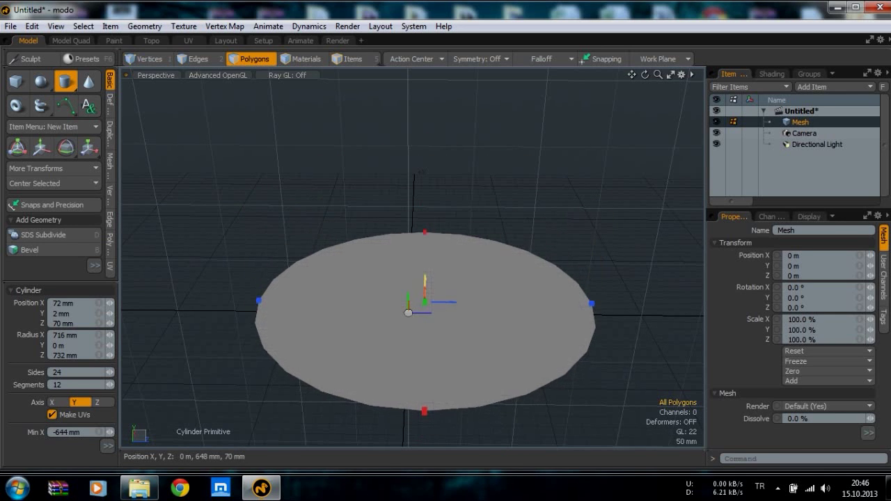
key("space")
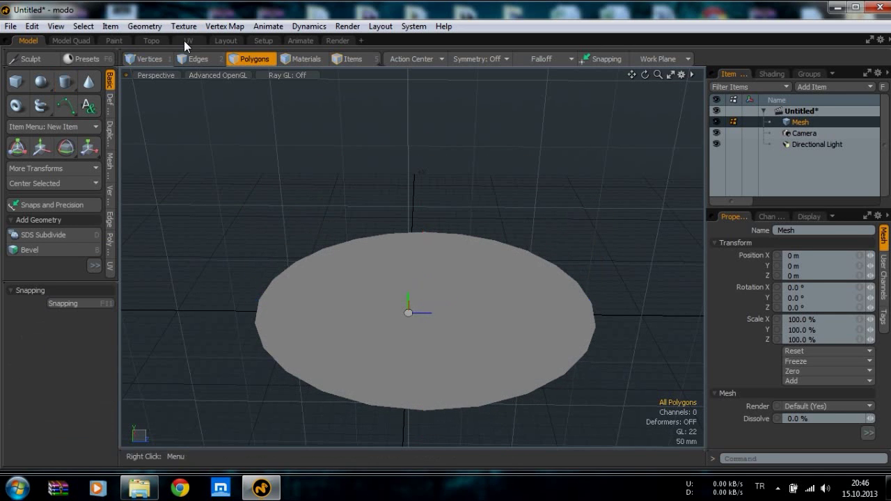
Unhide the cup and select the disc polygon beneath it
left_click(61, 26)
left_click(87, 83)
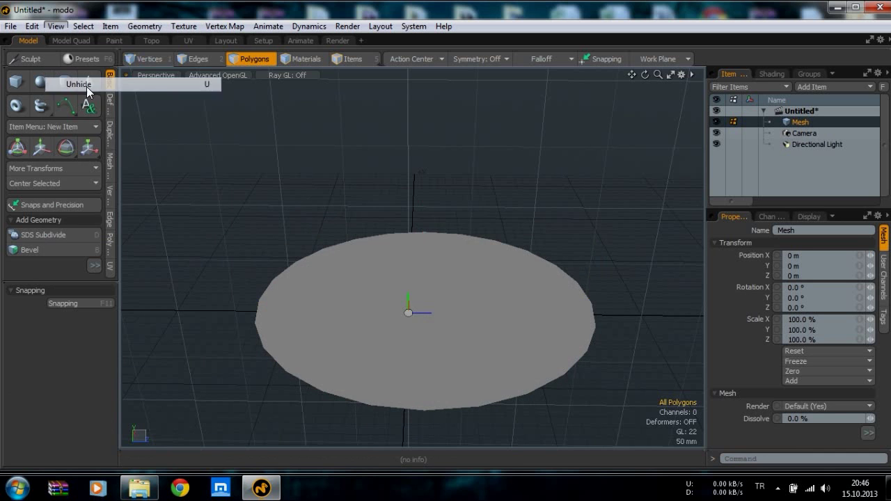
left_click(473, 369)
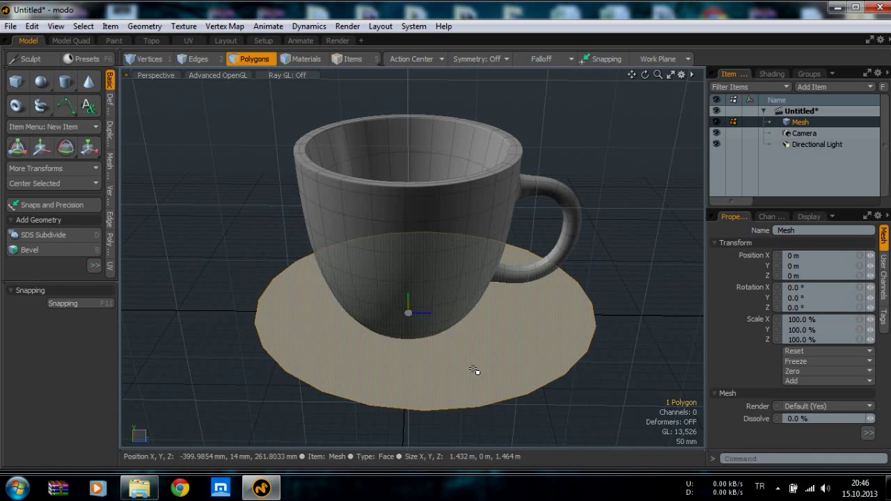
Center the disc under the cup in the top view by moving it -75 mm in X and -75 mm in Z
key("ctrl+space")
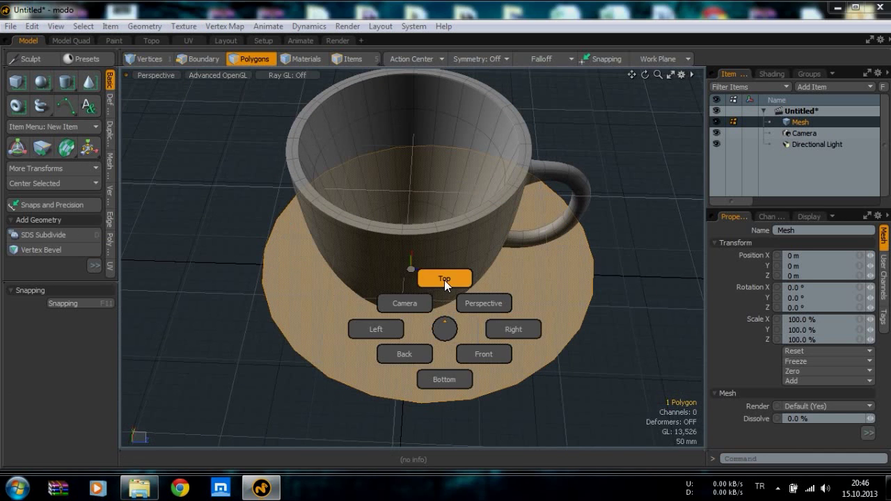
left_click(444, 277)
left_click_drag(518, 318, 474, 309, "alt+shift")
key("w")
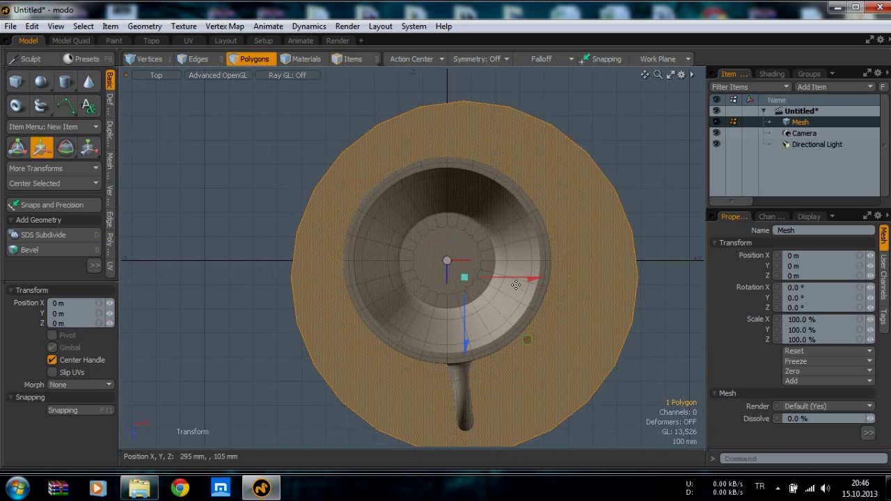
left_click_drag(530, 280, 512, 280)
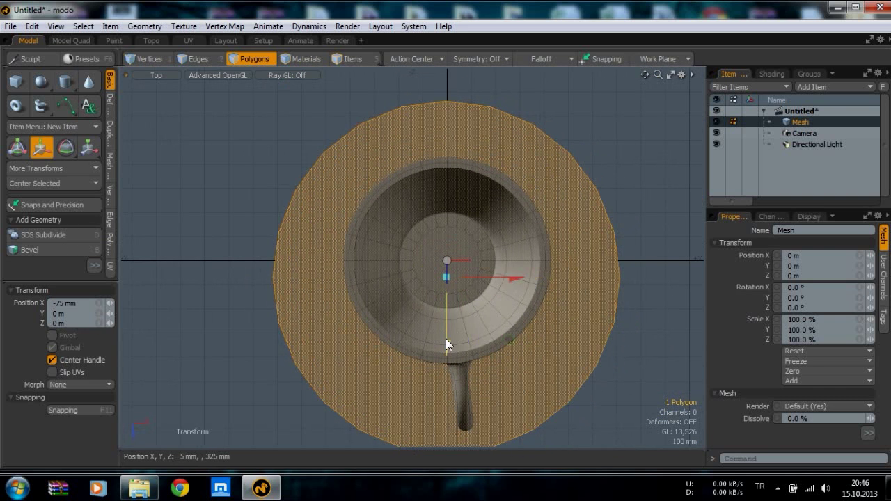
left_click_drag(446, 343, 445, 324)
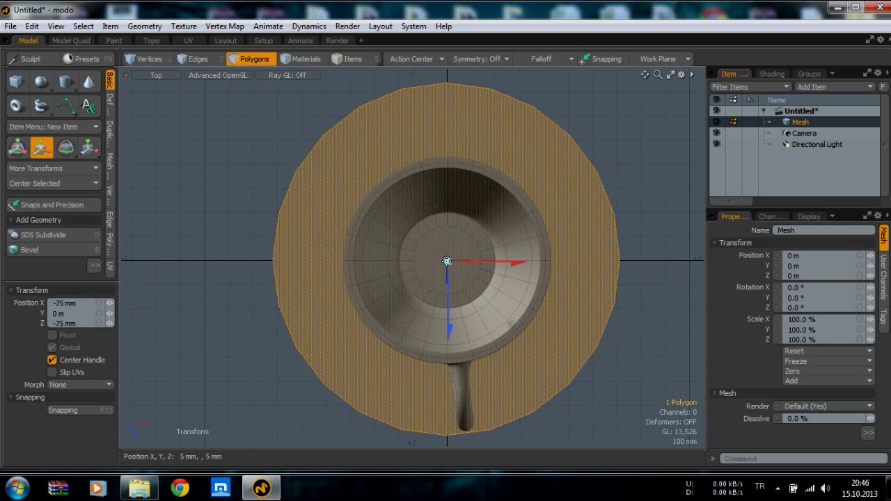
Fine-tune the disc's placement under the cup with moves of -10 mm in X, 15 mm in Z and 10 mm in X
left_click_drag(517, 263, 515, 263)
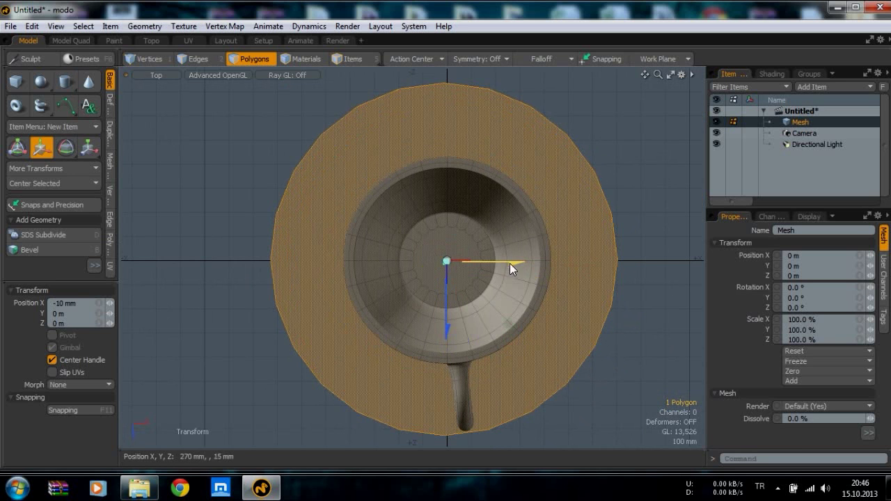
left_click_drag(453, 312, 452, 316)
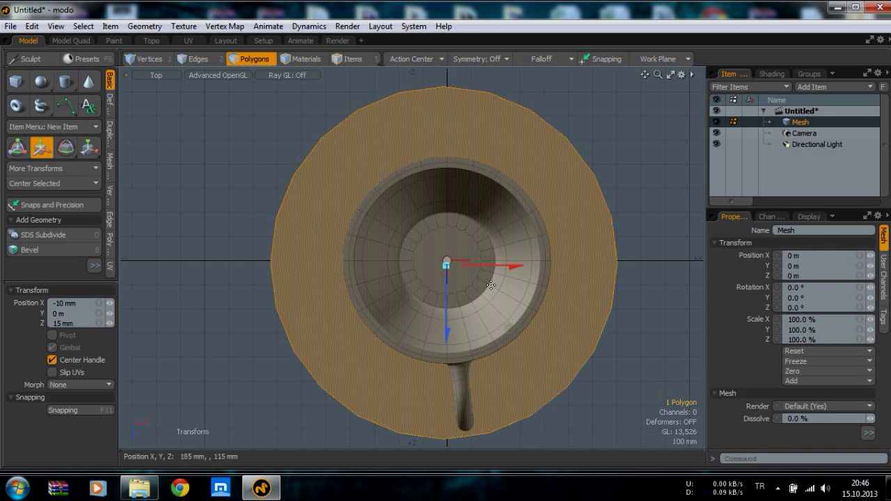
key("space")
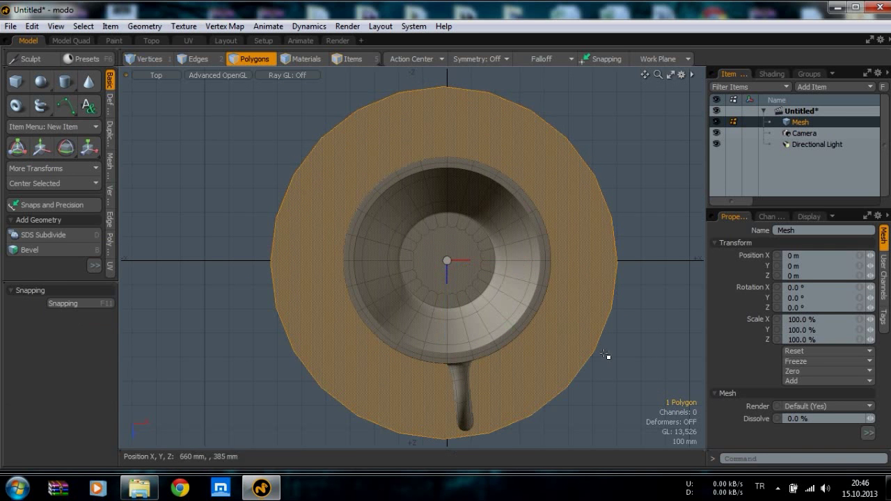
left_click_drag(537, 357, 522, 334, "alt")
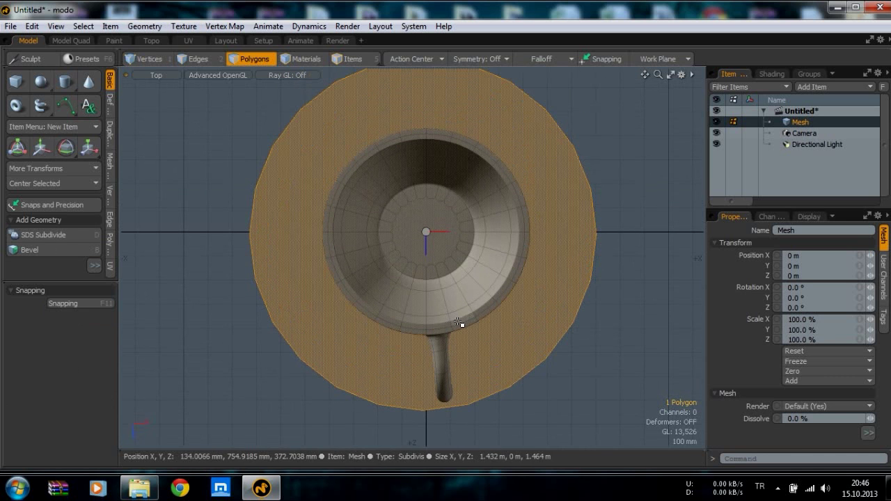
key("w")
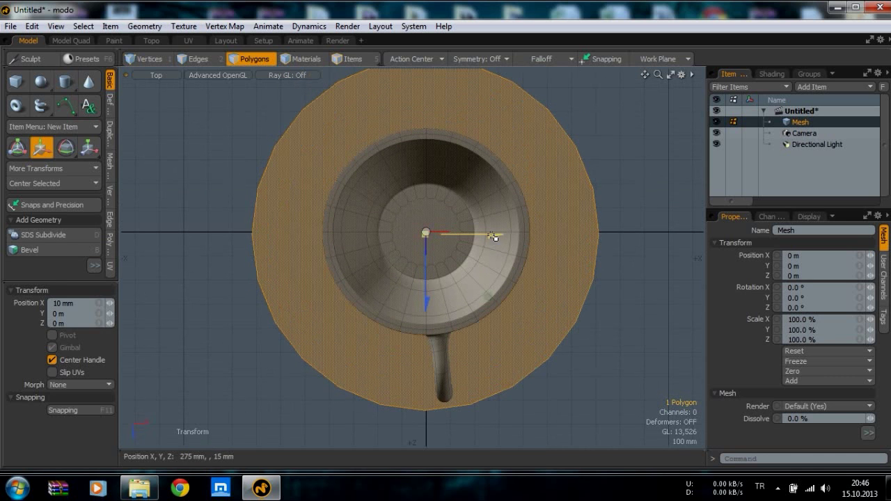
key("space")
key("space")
Return to the perspective view, select the whole cup with its handle and clear it from view, leaving only the disc
left_click_drag(462, 333, 447, 247, "alt")
key("ctrl+space")
left_click(499, 260)
left_click_drag(438, 318, 387, 264, "alt")
key("3")
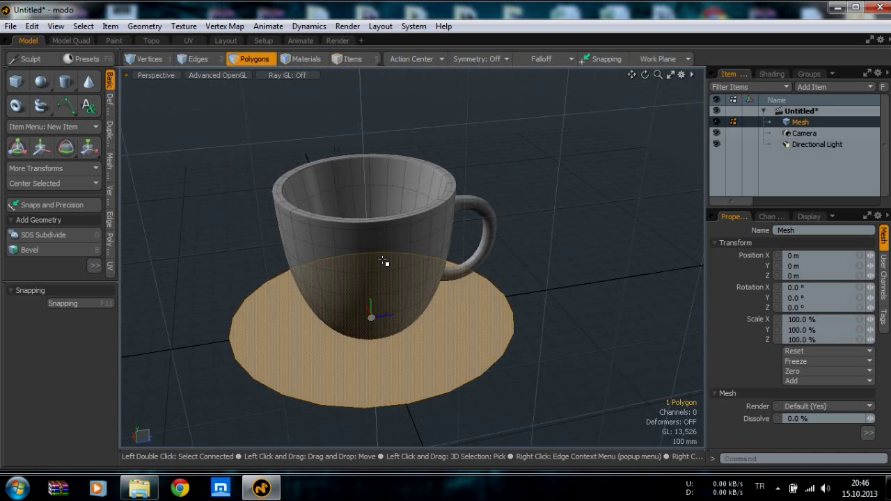
double_click(379, 259)
key("Delete")
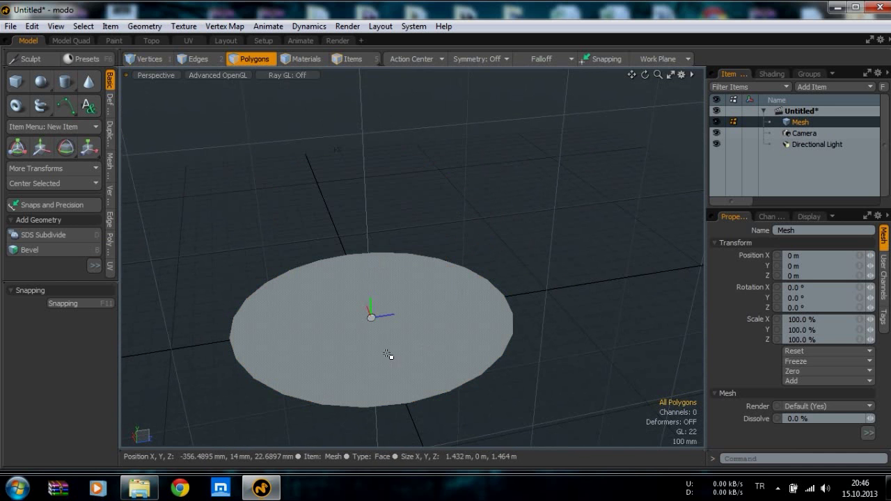
Select the disc polygon and thicken it with a Polygon Bevel shift of 28 mm
left_click(355, 327)
left_click_drag(346, 279, 443, 289, "alt")
left_click_drag(443, 288, 412, 315, "alt")
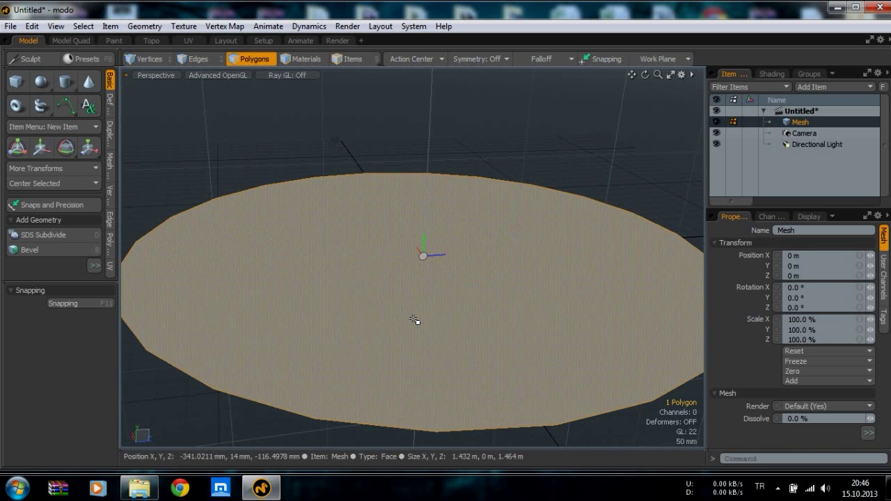
key("shift+b")
left_click_drag(428, 215, 429, 203)
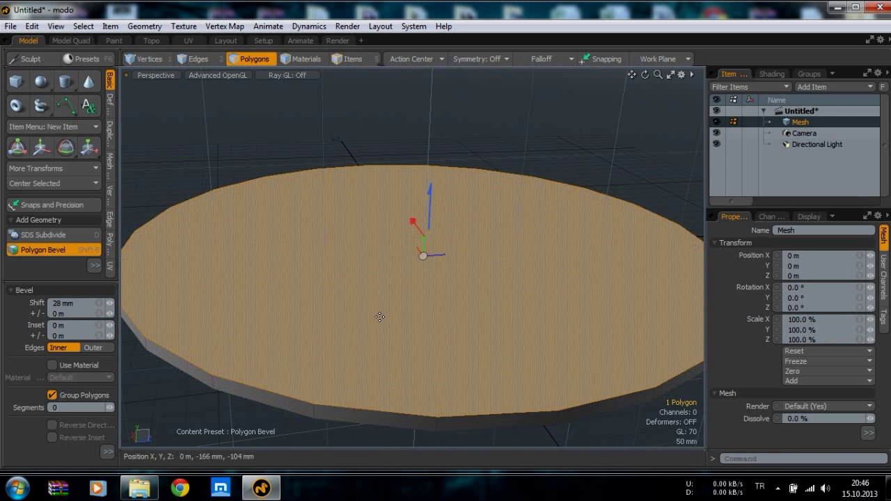
key("space")
Inset the disc's top face three times with Polygon Bevel, by 17.6 mm, 17.2 mm and about 117.6 mm
key("shift+b")
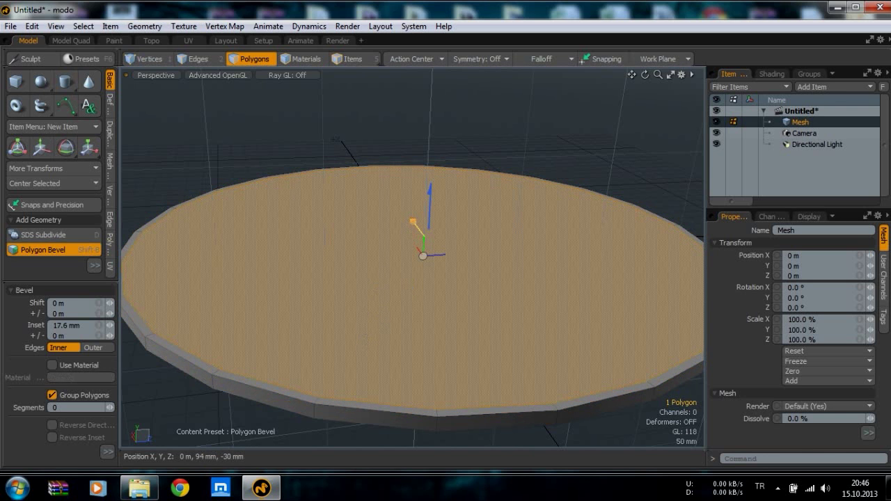
left_click(382, 245, "shift")
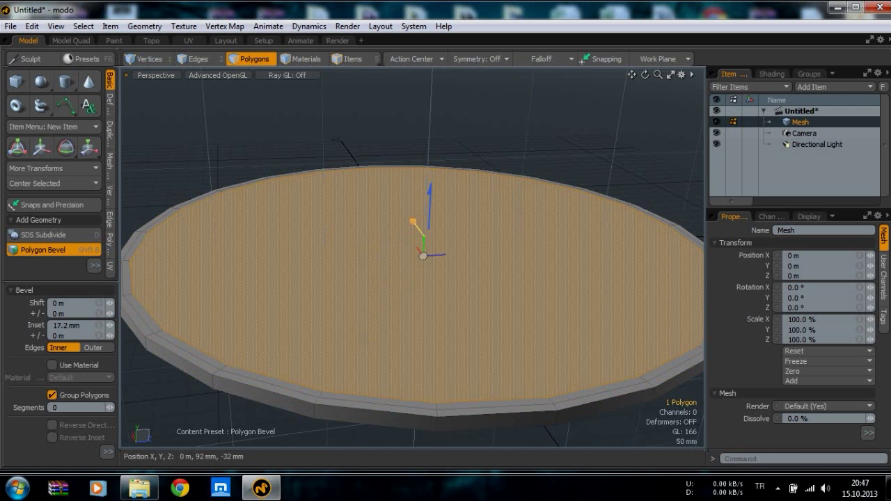
key("shift")
left_click_drag(413, 222, 390, 229)
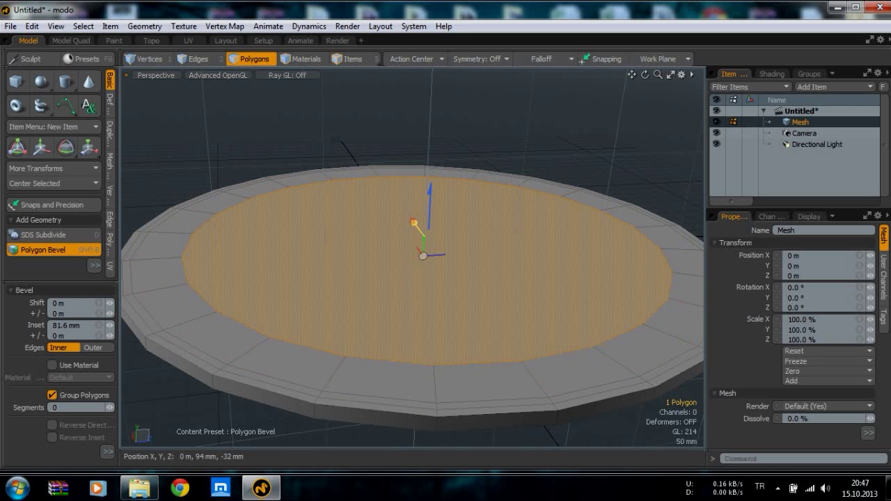
Add two narrow insets to the disc's top face, followed by wider ones toward the center, the first about 98.8 mm
key("shift")
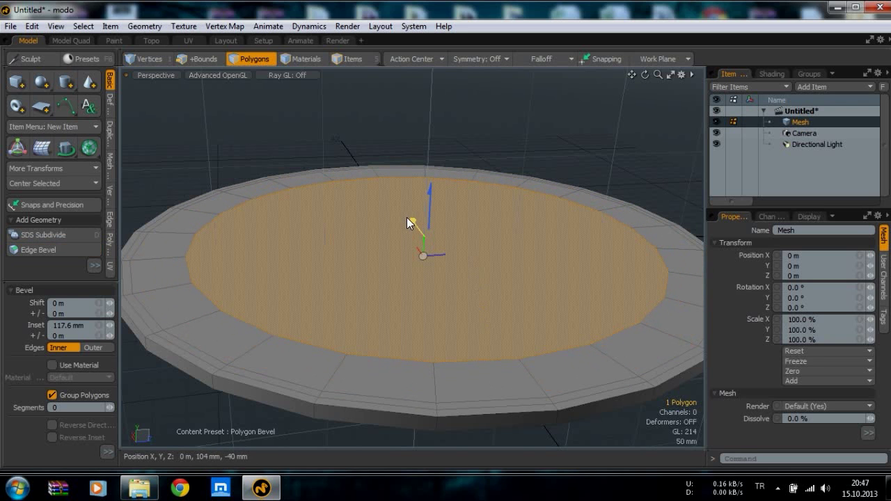
left_click(413, 222, "shift")
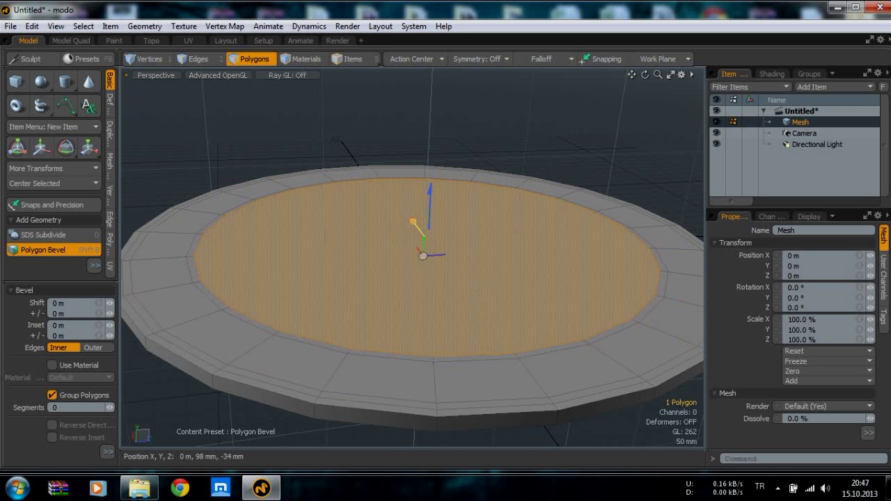
left_click_drag(385, 254, 383, 254)
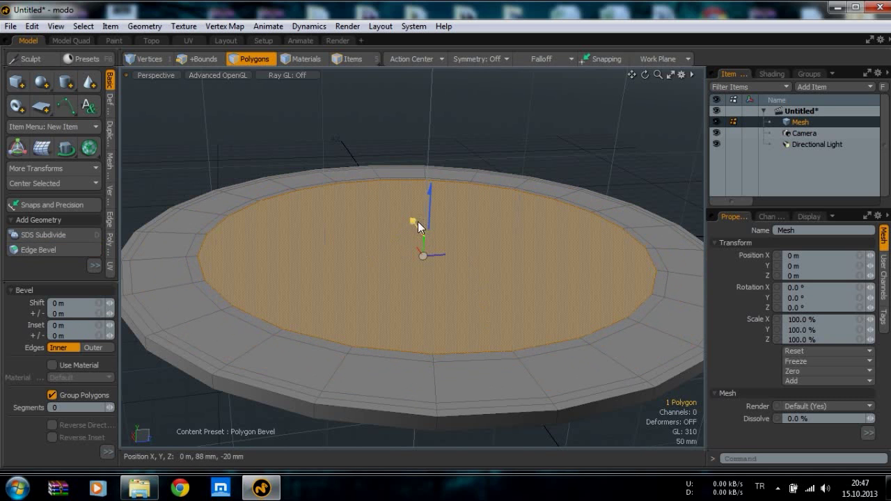
left_click_drag(414, 221, 392, 267)
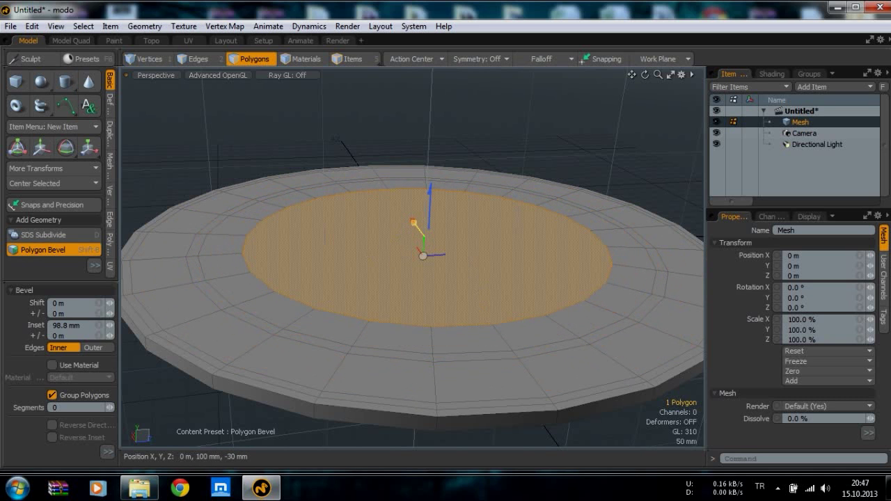
left_click(399, 286, "shift")
mouse_move(413, 222)
left_mouse_down()
mouse_move(402, 268)
mouse_move(414, 224)
left_mouse_up()
key("space")
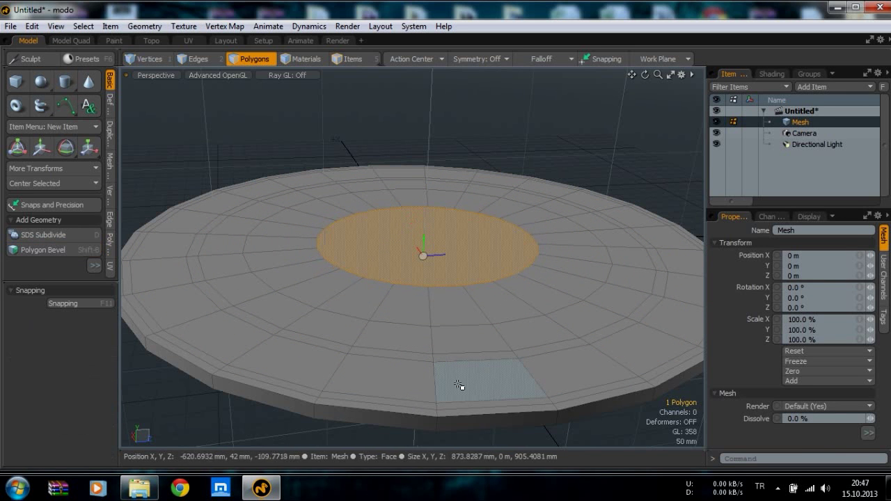
Select the open border edge loop on the disc's underside and close it with a new polygon
left_click_drag(465, 384, 399, 150, "alt")
key("1")
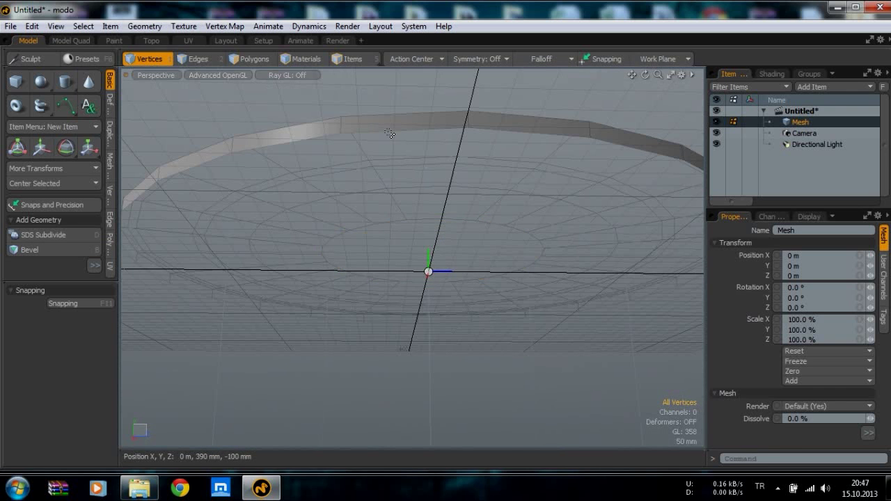
key("2")
key("3")
left_click(388, 133)
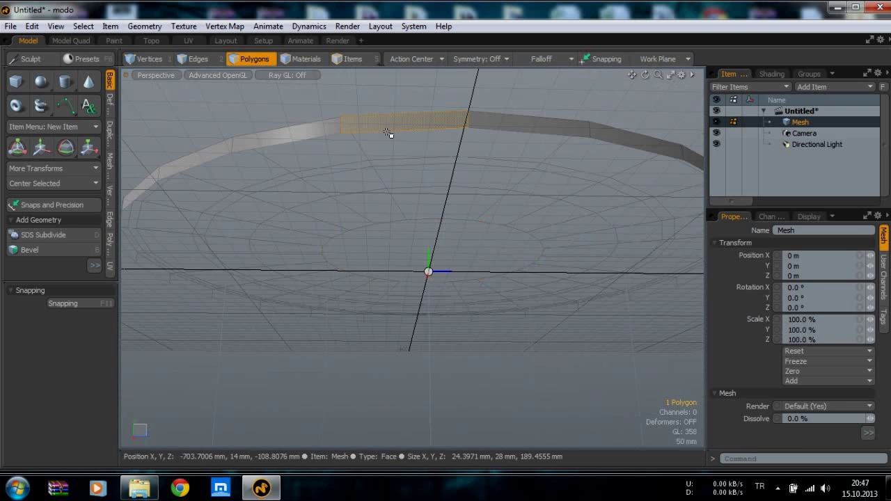
left_click(198, 58)
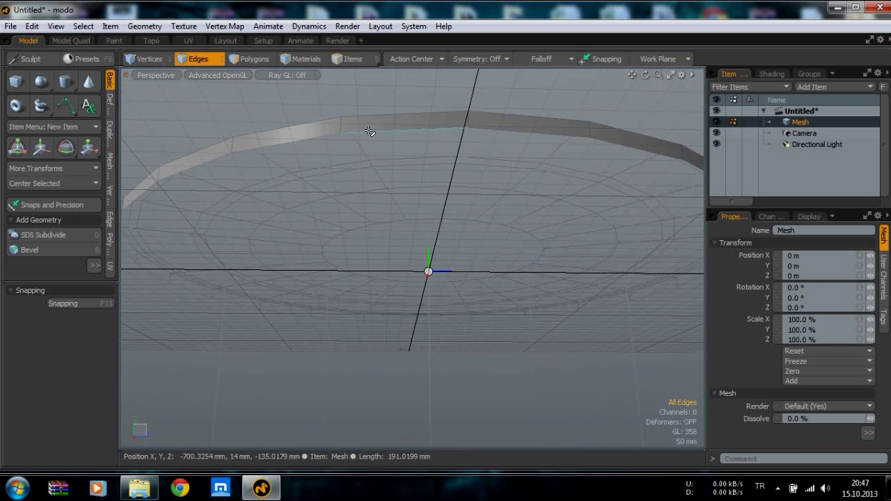
double_click(369, 131)
key("p")
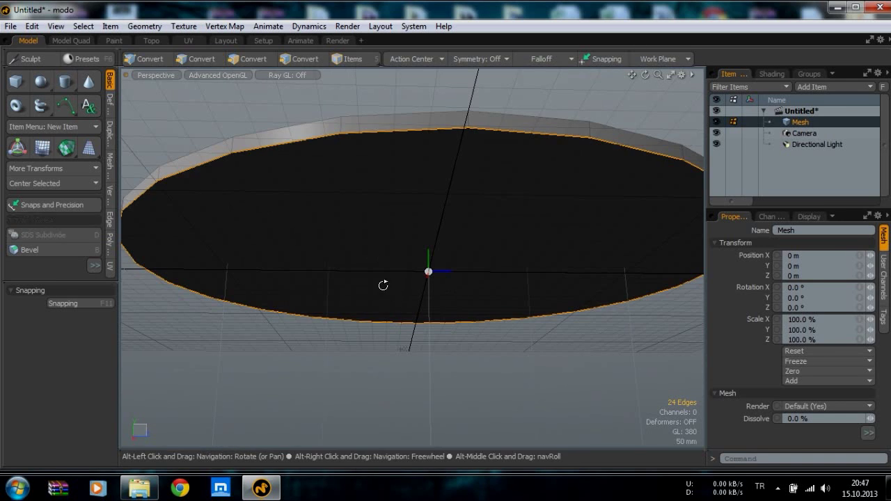
Select the new underside polygon and inset it with Polygon Bevel, starting with narrow insets and following with one of about 108.4 mm
left_click_drag(382, 284, 459, 256, "alt")
key("3")
left_click(417, 211)
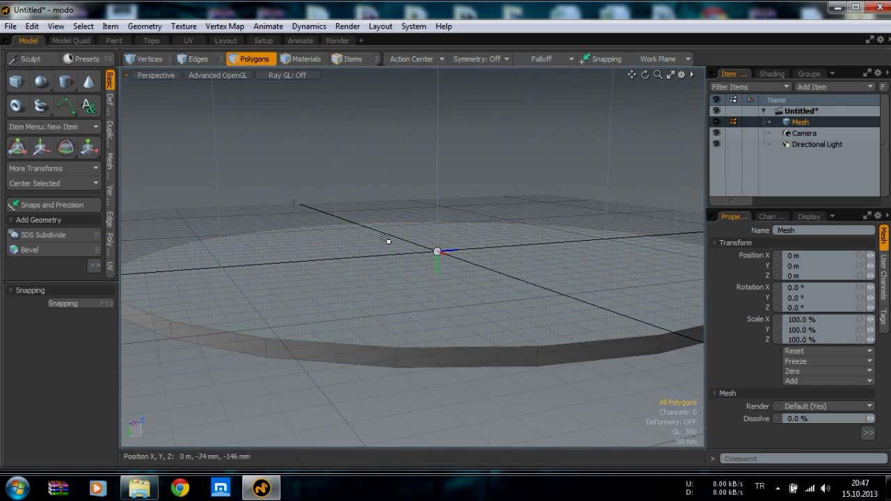
left_click(394, 276)
left_click_drag(395, 277, 424, 288, "alt")
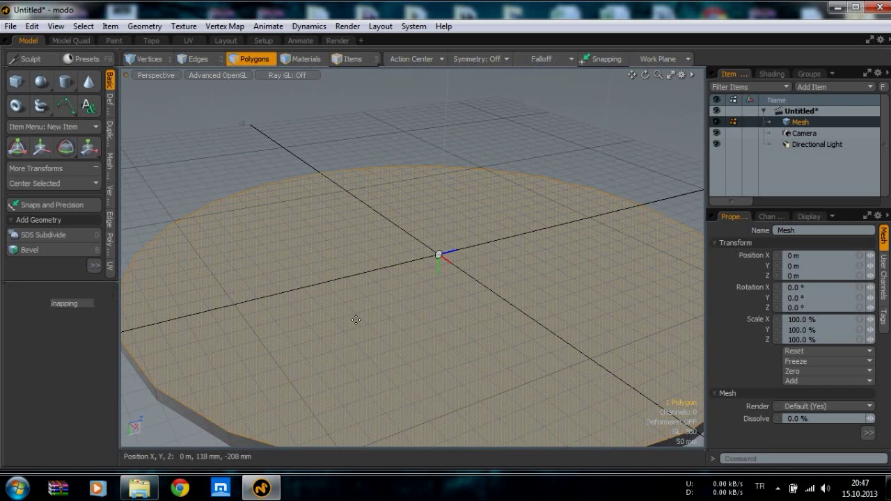
key("shift+b")
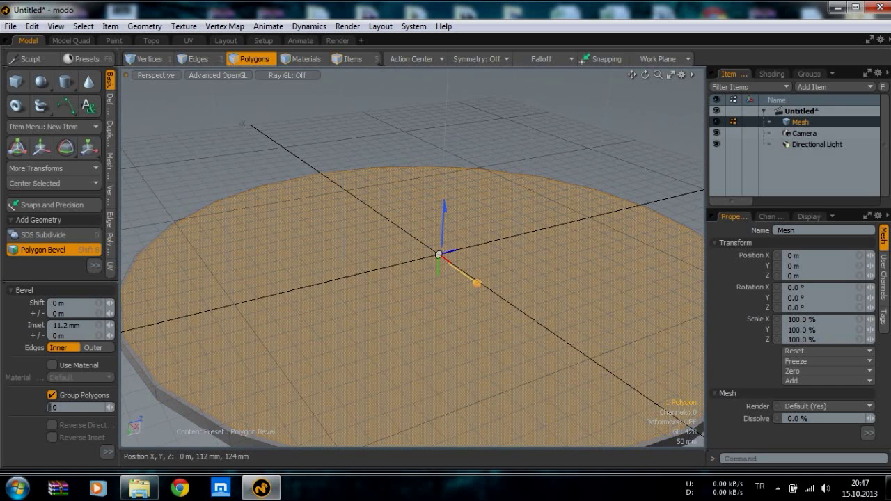
key("ctrl")
left_click_drag(476, 285, 476, 282, "shift")
left_click(435, 324, "shift")
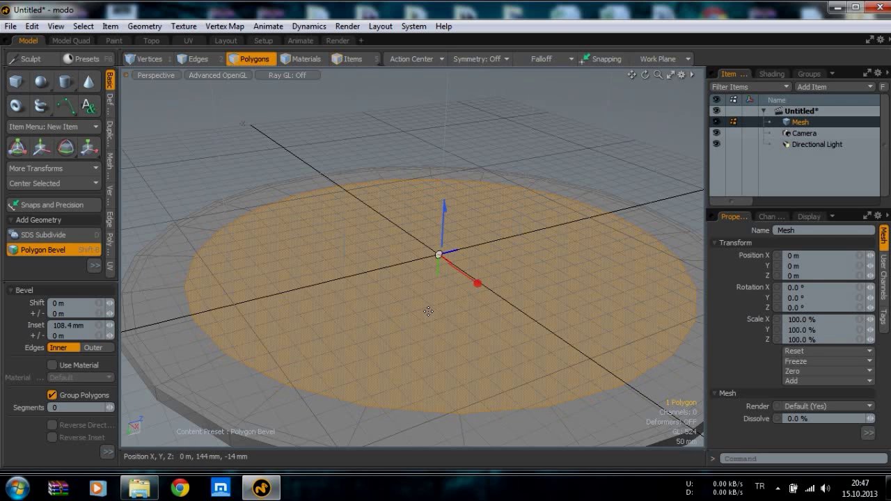
Add a narrow inset to the underside, followed by insets of about 104.4 mm and 224 mm toward the center
key("ctrl+z")
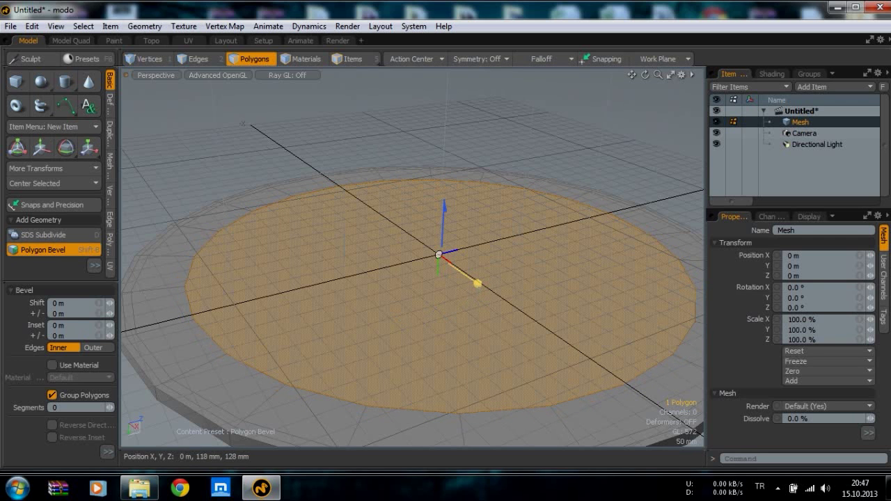
key("ctrl+z")
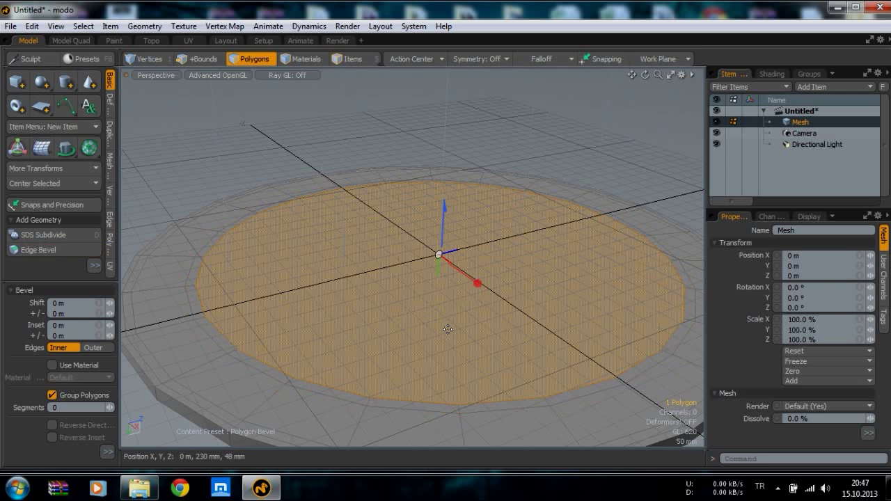
left_click_drag(475, 289, 436, 255)
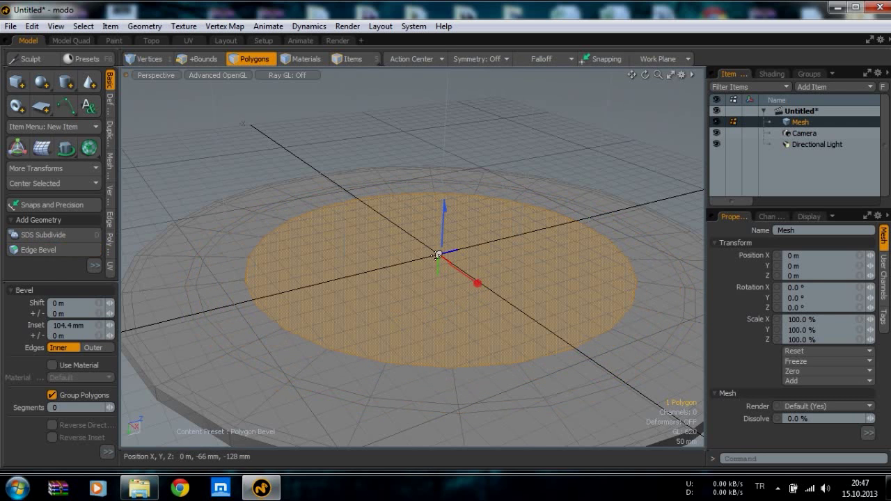
left_click_drag(474, 284, 472, 279)
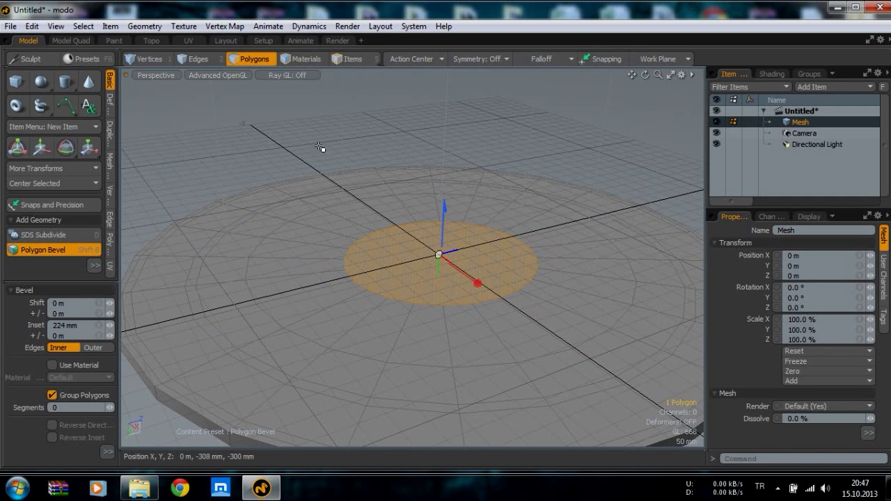
Finish the bevel, deselect the underside polygon and convert the disc to a smooth subdivision surface
key("space")
left_click_drag(346, 211, 393, 320, "alt")
left_click(332, 119)
left_click_drag(348, 163, 274, 336, "alt")
key("Tab")
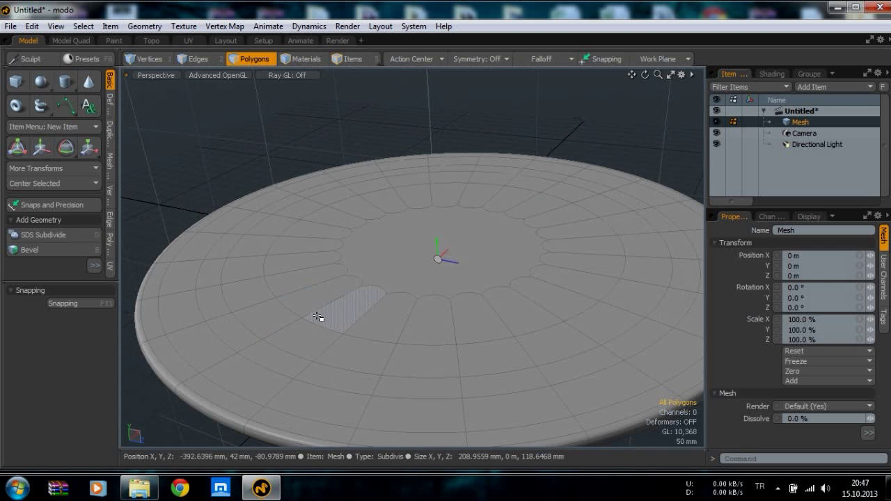
Select the narrow loop of 24 polygons on the disc's top face and bevel it with an inset of about -35.2 mm
left_click(274, 358)
left_click(314, 374, "shift")
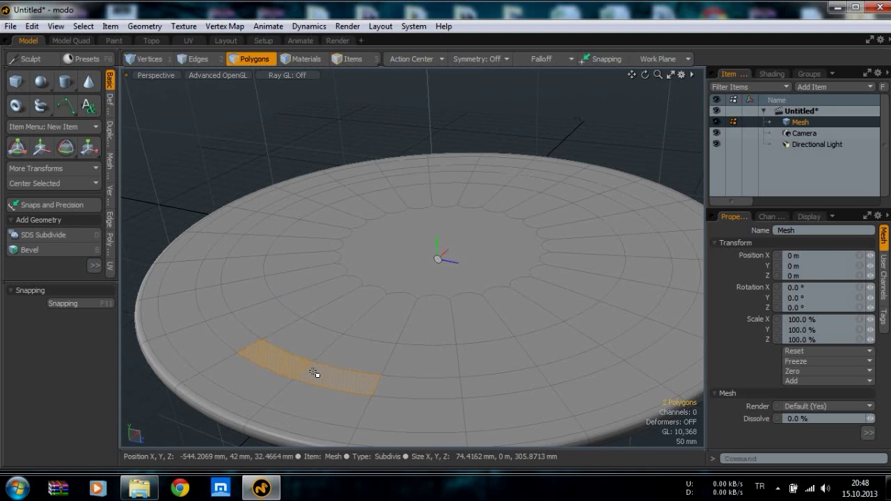
key("l")
key("b")
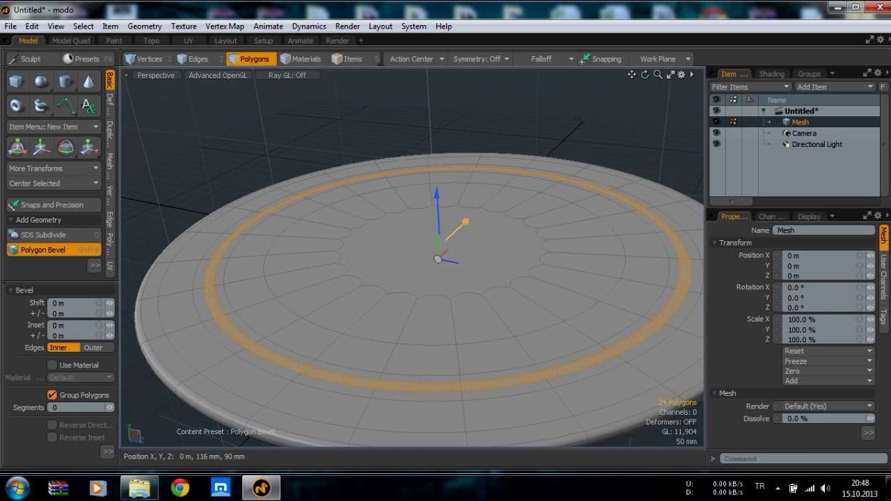
left_click_drag(466, 221, 465, 222)
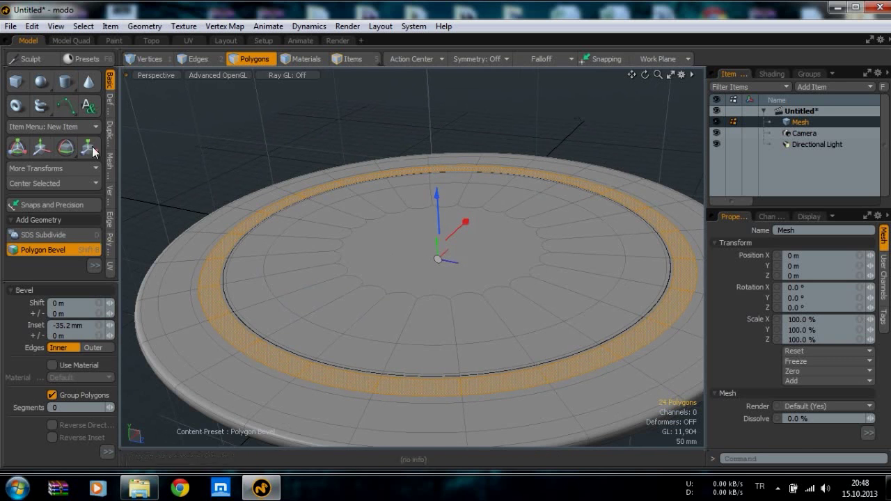
Raise the selected polygon ring on the top face with Thicken, using an offset of 28 mm
left_click(110, 243)
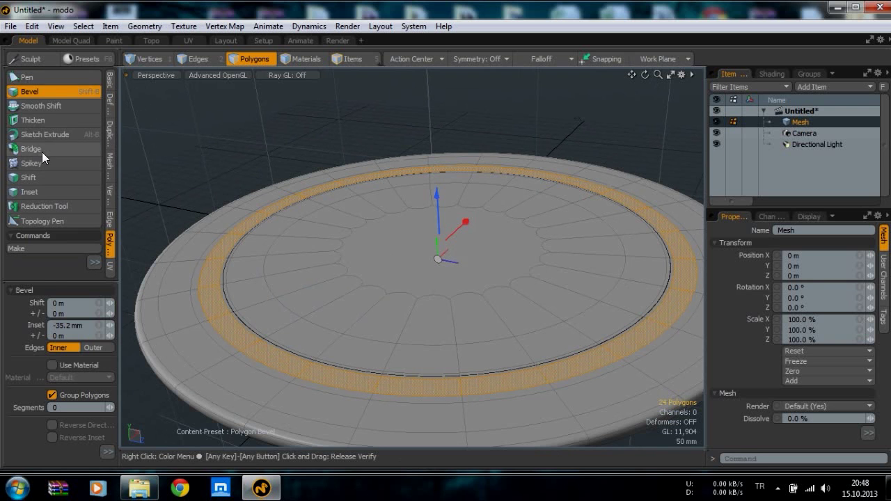
left_click(26, 121)
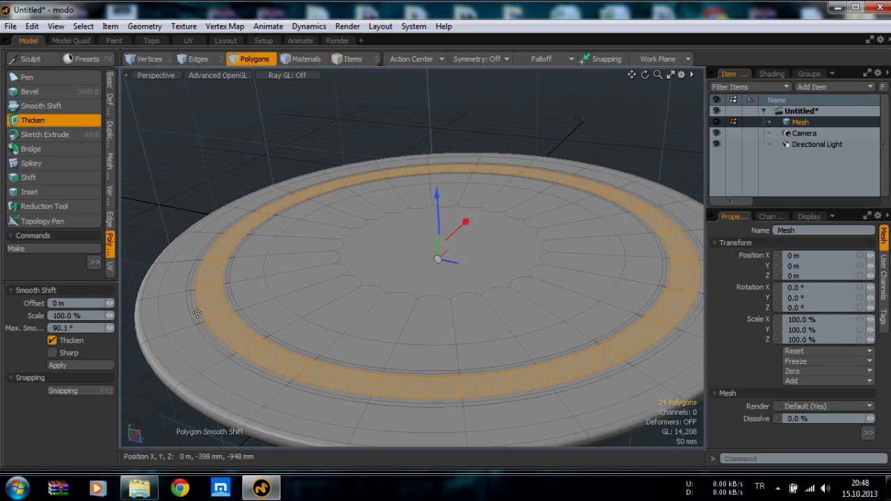
left_click_drag(437, 202, 437, 189)
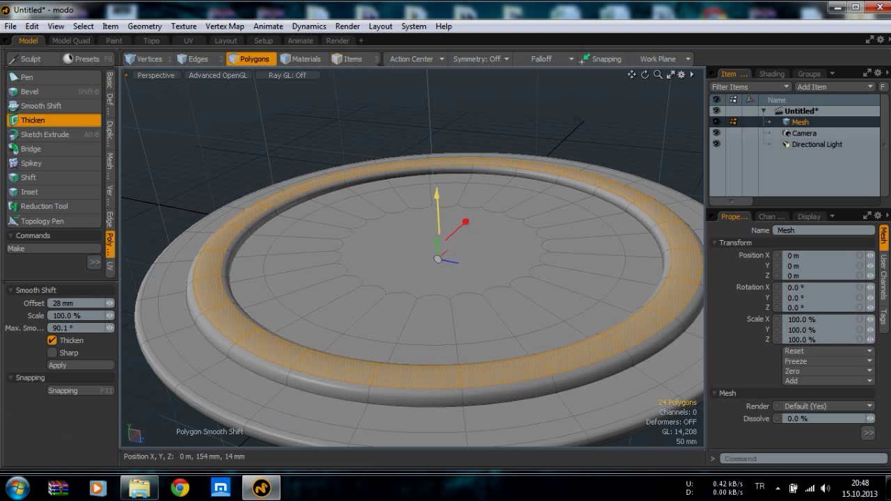
left_click_drag(434, 190, 358, 340, "alt")
key("space")
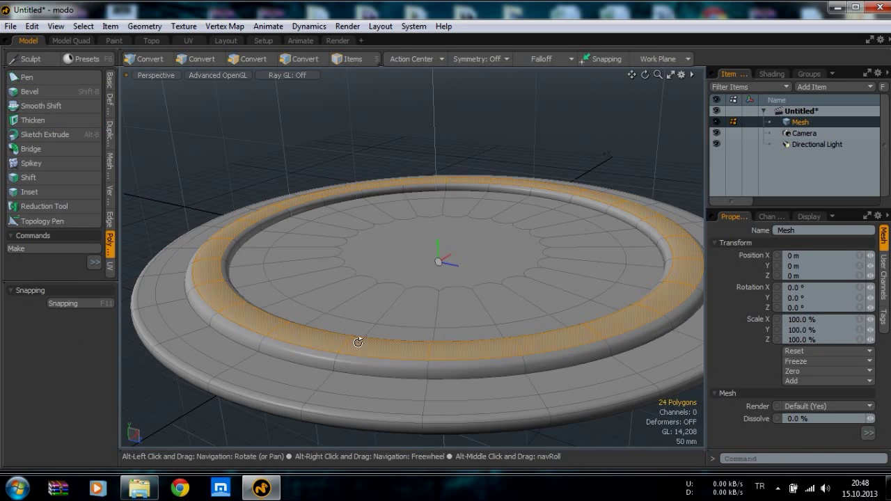
Select the raised ring's inner top edge loop and sharpen it with an edge weight of about 70%
left_click(185, 58)
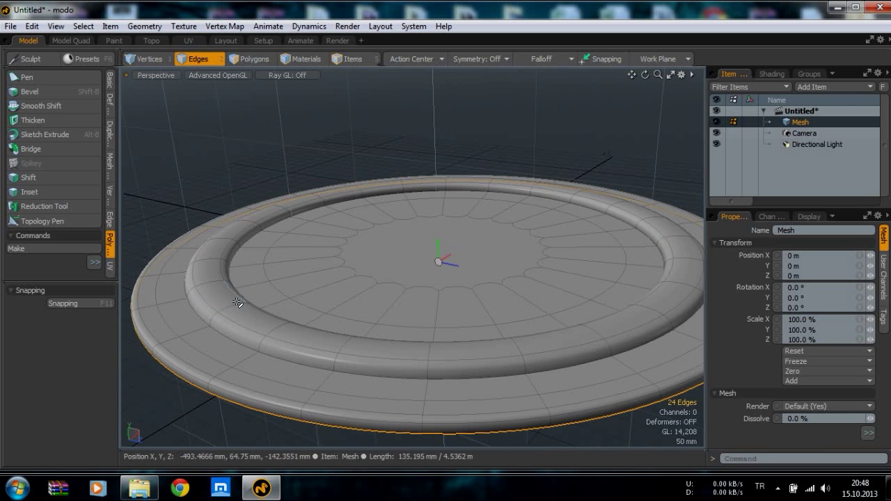
left_click(236, 295)
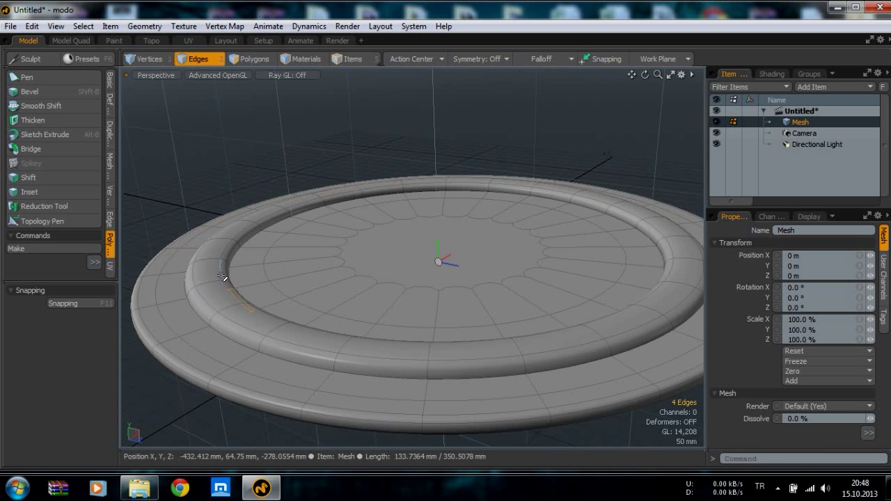
double_click(252, 311)
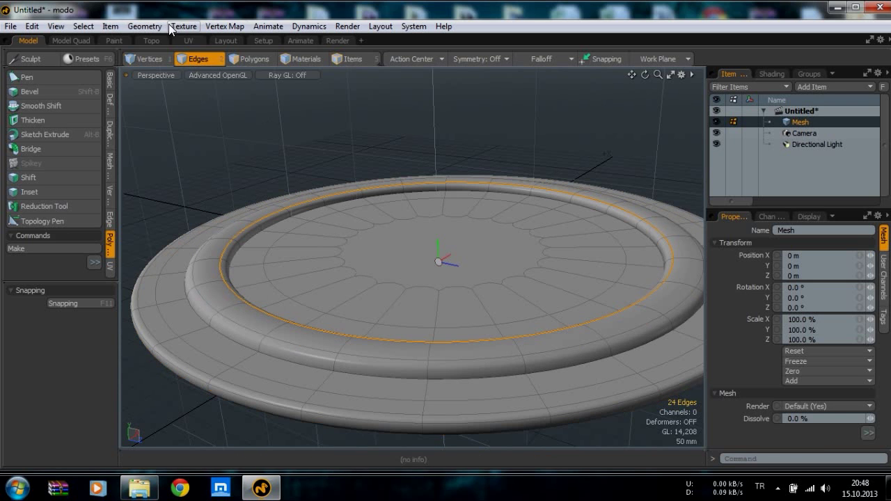
left_click(226, 26)
left_click(244, 411)
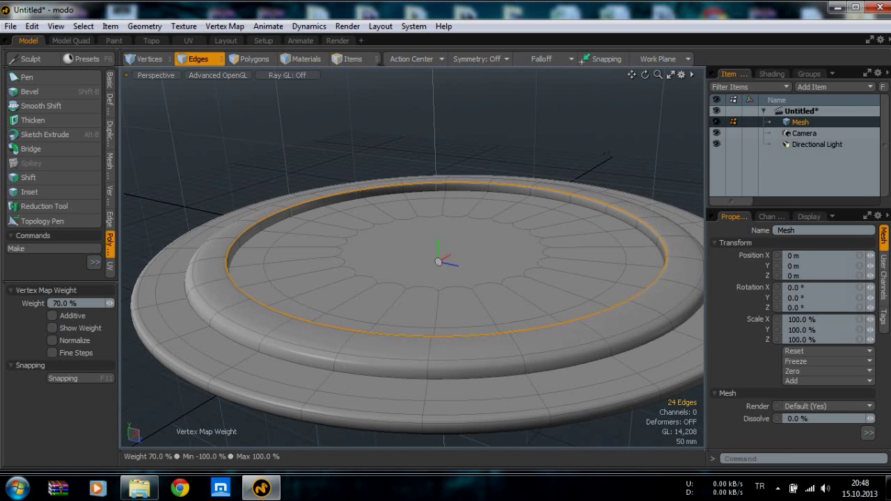
left_click_drag(171, 353, 230, 350)
key("space")
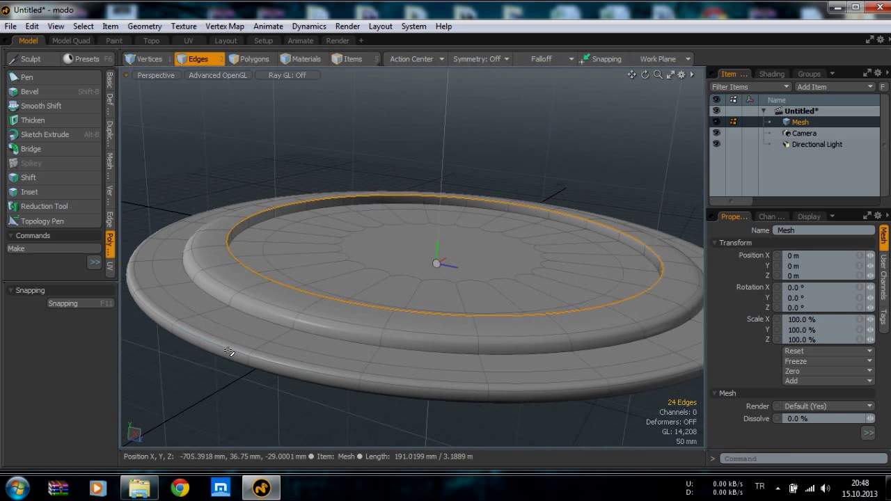
Select the edge loop around the saucer's outer rim and give it an edge weight of about 91.5%
double_click(220, 356)
left_click(224, 27)
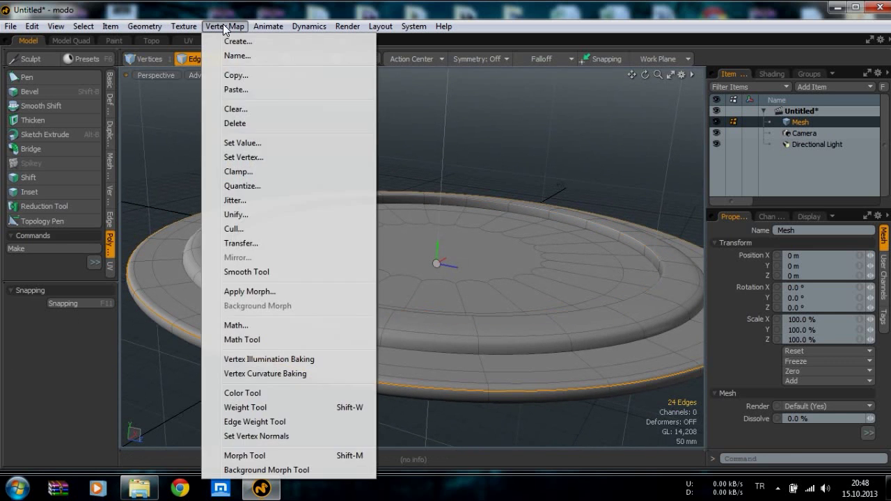
left_click(251, 421)
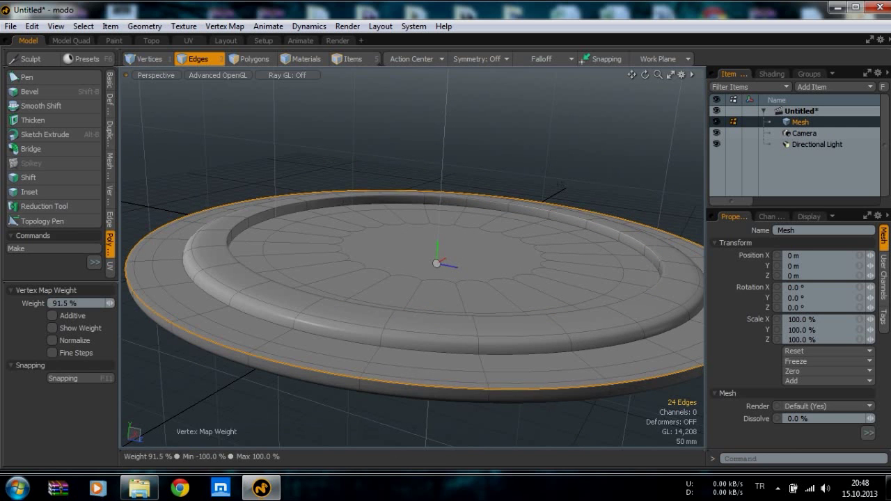
key("space")
Select the 24-polygon ring on the saucer's underside, bevel it with an inset of about -24 mm and thicken it by 22 mm
left_click_drag(287, 376, 361, 255, "alt")
left_click_drag(416, 277, 431, 226, "alt+shift")
key("3")
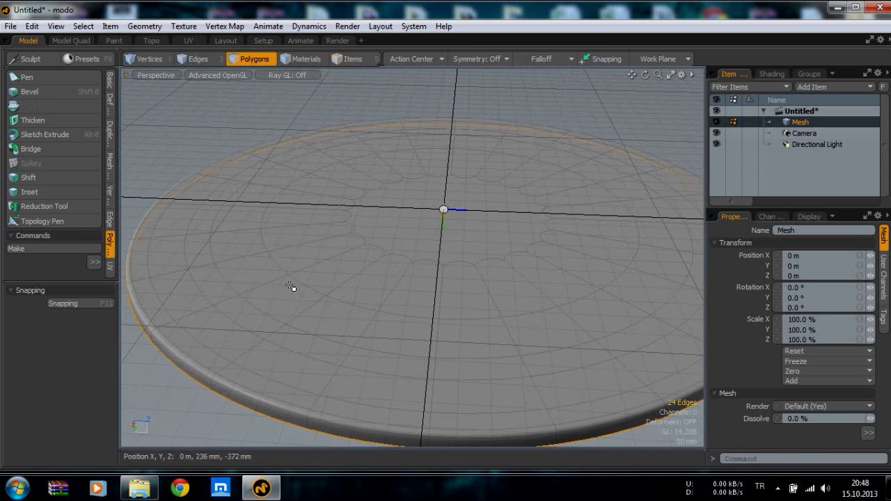
left_click_drag(218, 286, 199, 232)
key("l")
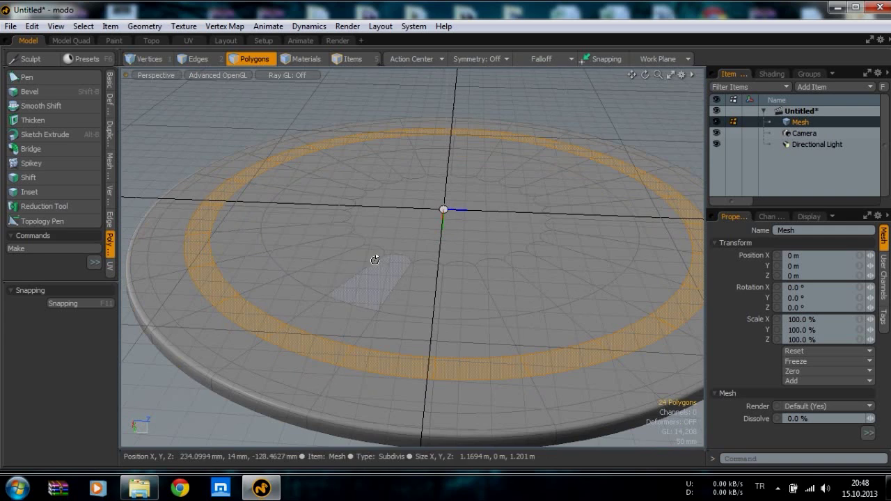
mouse_move(374, 259)
left_mouse_down("alt")
mouse_move(366, 290)
mouse_move(408, 243)
mouse_move(400, 208)
mouse_move(387, 257)
left_mouse_up("alt")
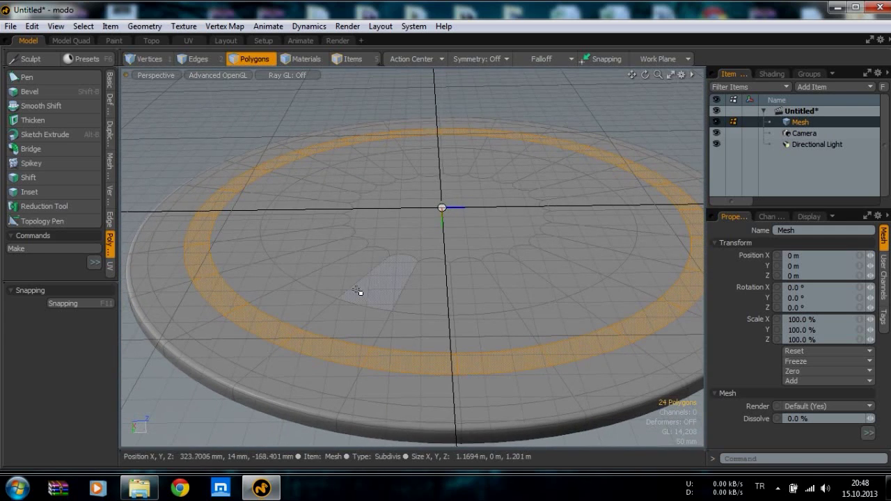
key("shift+b")
left_click_drag(234, 312, 244, 312)
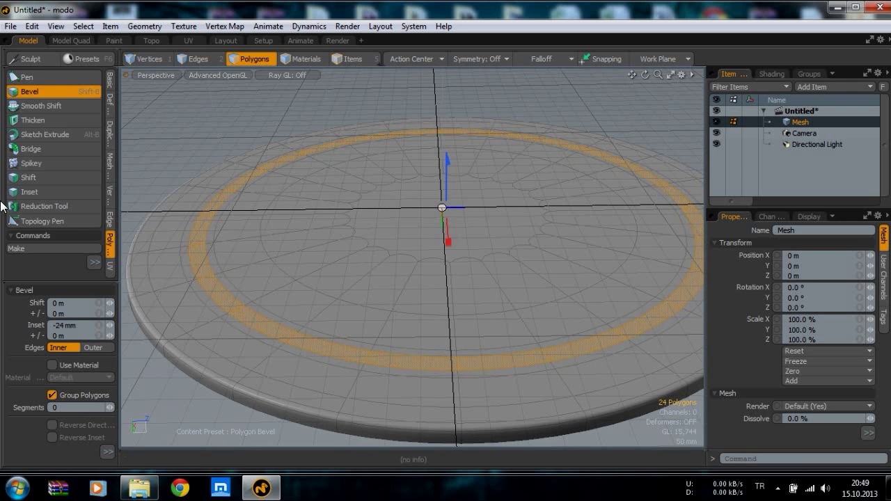
left_click(32, 121)
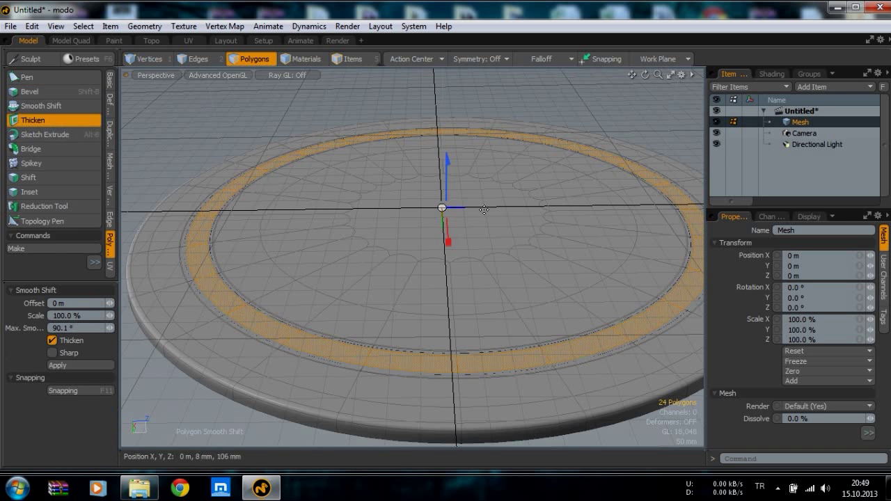
left_click_drag(444, 161, 446, 145)
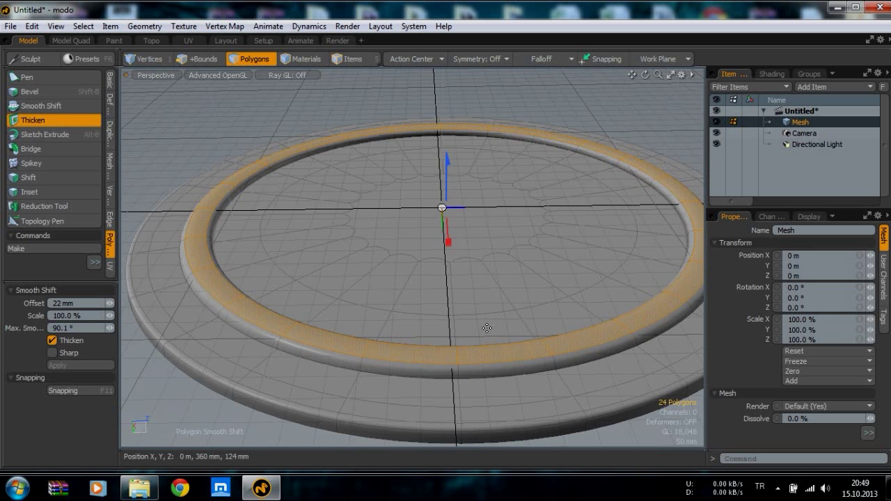
Try expanding the polygon selection outward from the thickened underside ring and contracting it back
key("shift+Up")
key("shift+Up")
key("shift+Up")
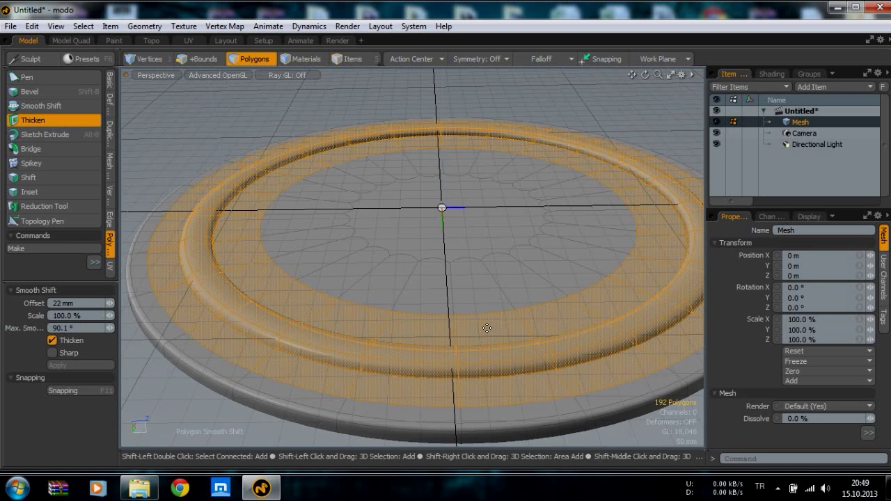
key("shift+Down")
double_click(486, 328)
key("shift+Down")
key("shift+Down")
key("shift+Down")
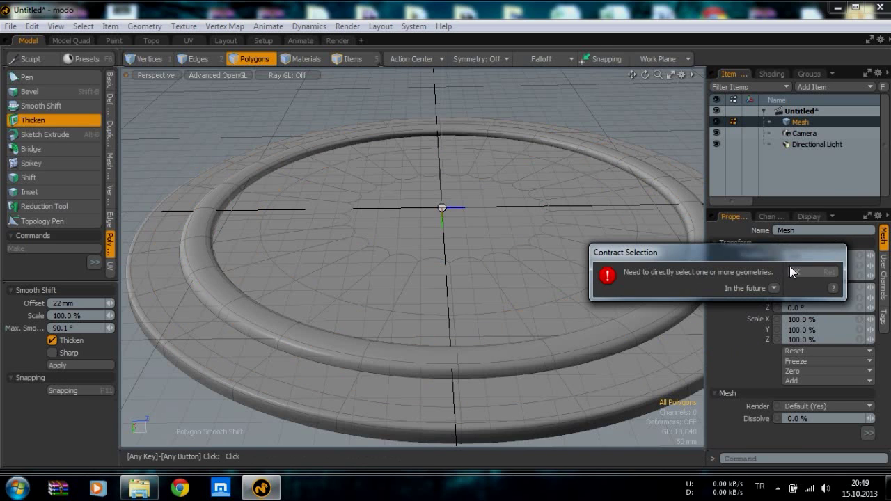
left_click(791, 270)
left_click(297, 337, "shift")
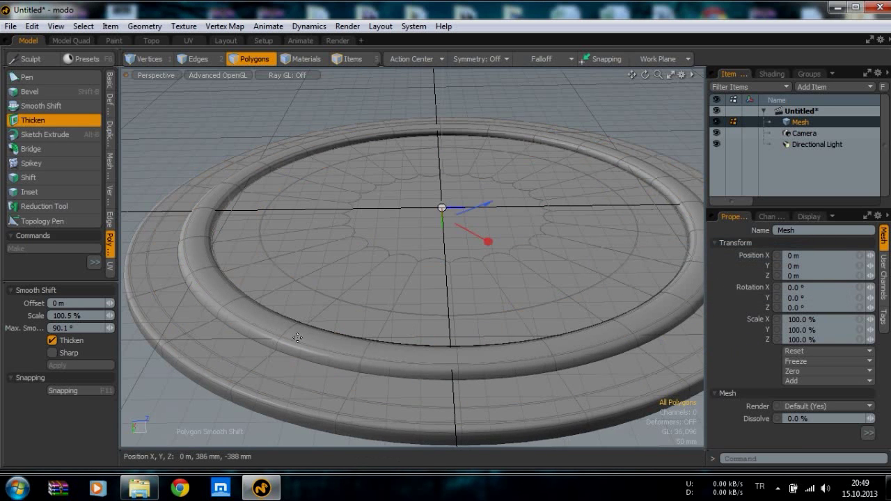
key("space")
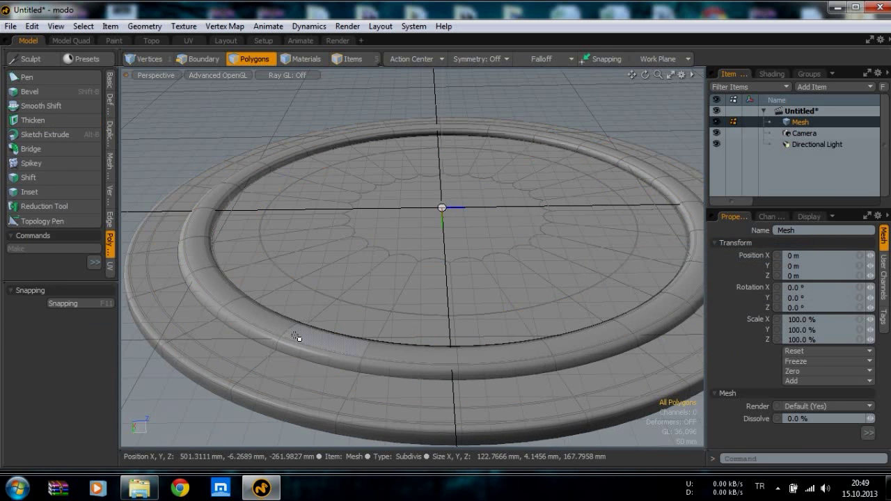
key("ctrl+z")
key("ctrl+z")
key("ctrl+z")
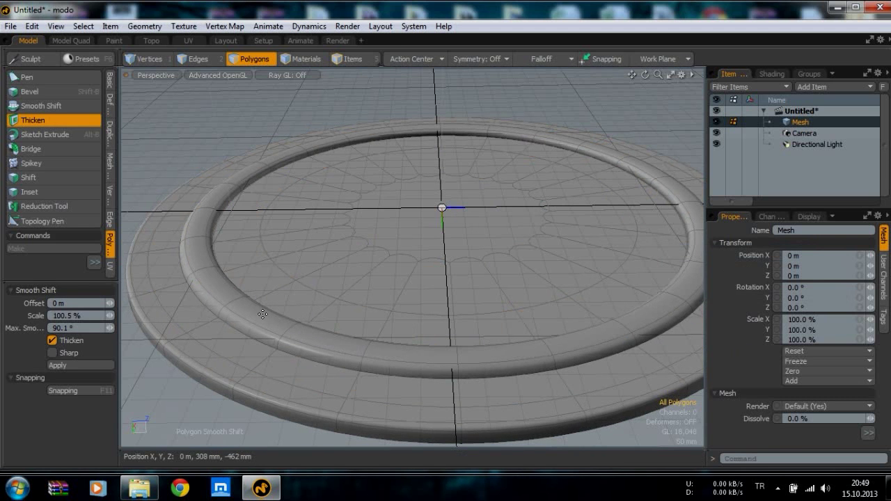
Select the raised underside ring's polygon loop, grow the selection to 192 polygons, and move it outward from the saucer along negative Y
key("space")
left_click_drag(264, 318, 218, 291)
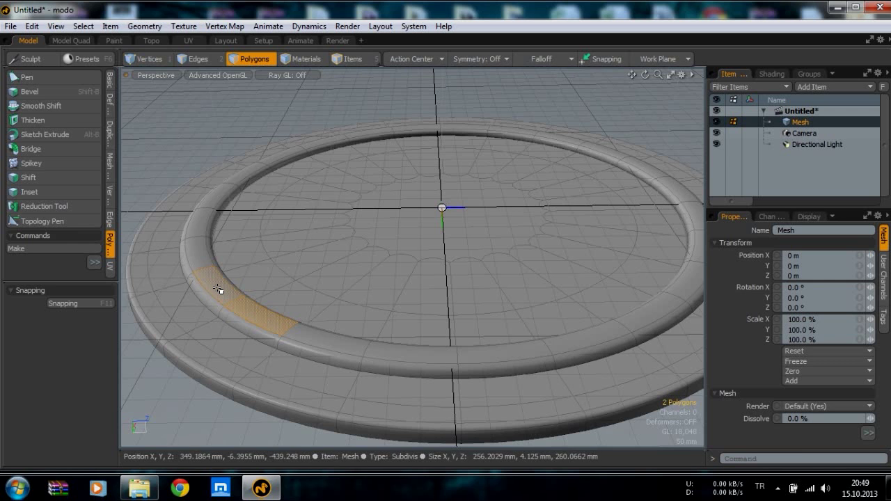
key("l")
key("shift+Up")
key("shift+Up")
key("shift+Up")
key("shift+Up")
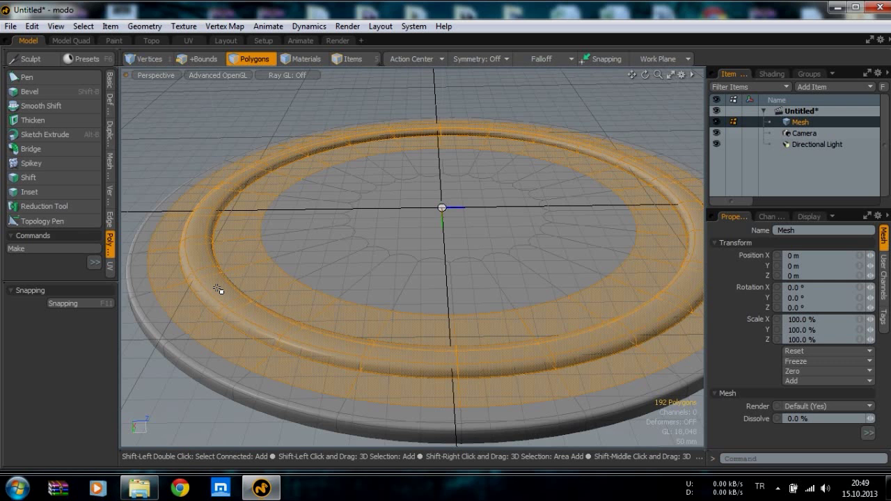
key("w")
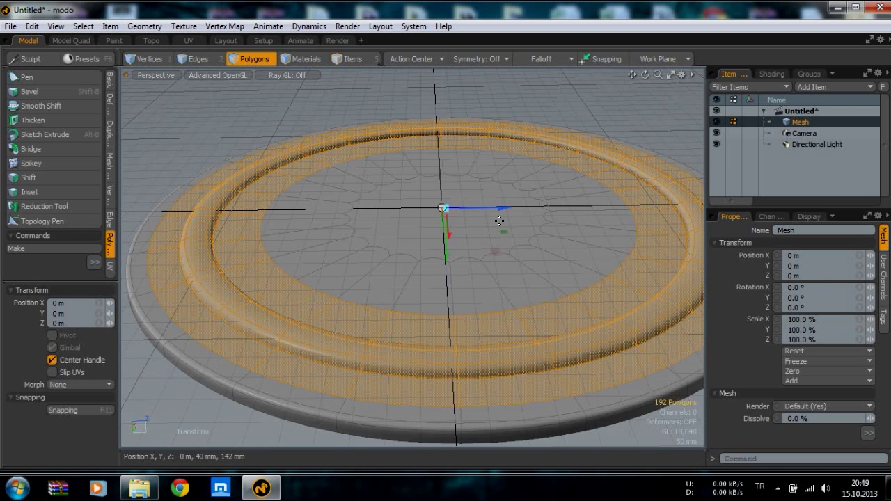
left_click_drag(447, 257, 447, 247)
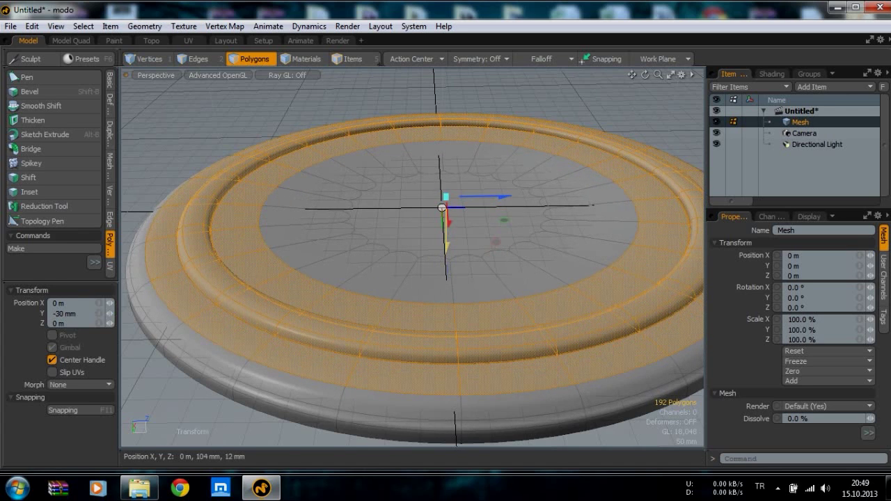
left_click_drag(345, 357, 336, 258, "alt")
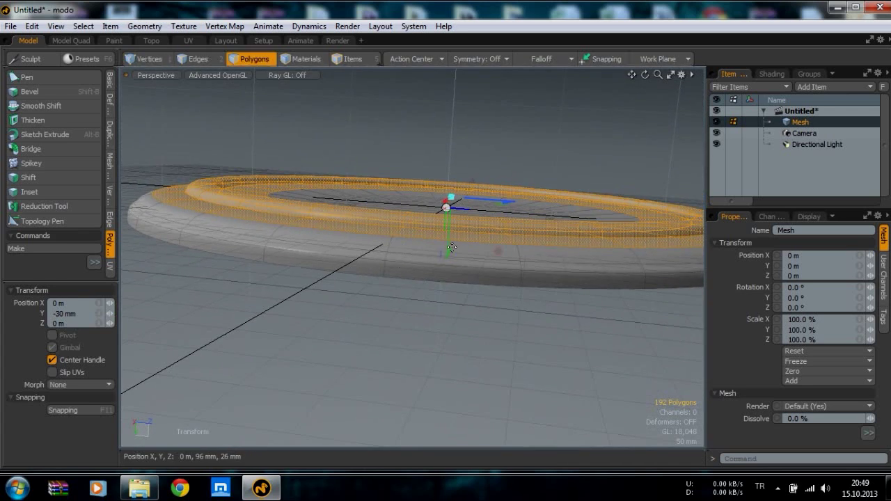
left_click_drag(446, 207, 455, 201)
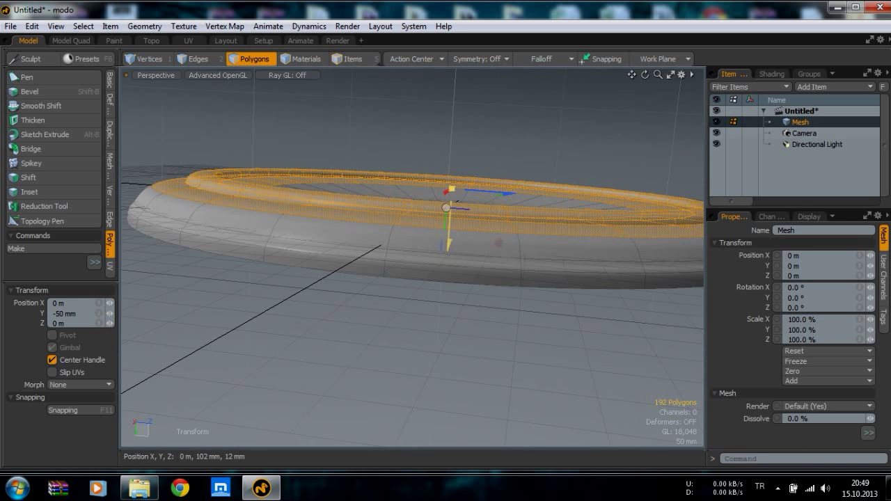
left_click_drag(448, 245, 449, 249)
key("space")
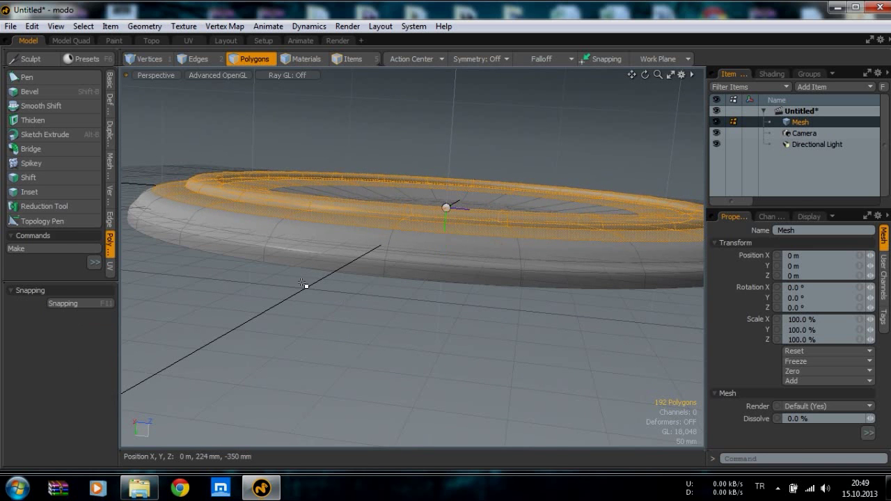
Select the 25 central polygons of the saucer's underside and move them 28 mm in Y
left_click_drag(303, 284, 370, 278, "alt")
key("1")
key("3")
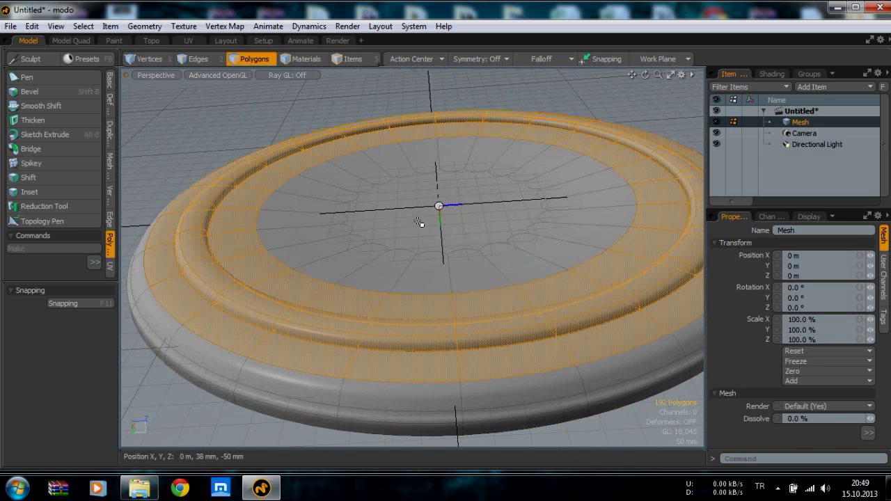
double_click(420, 224)
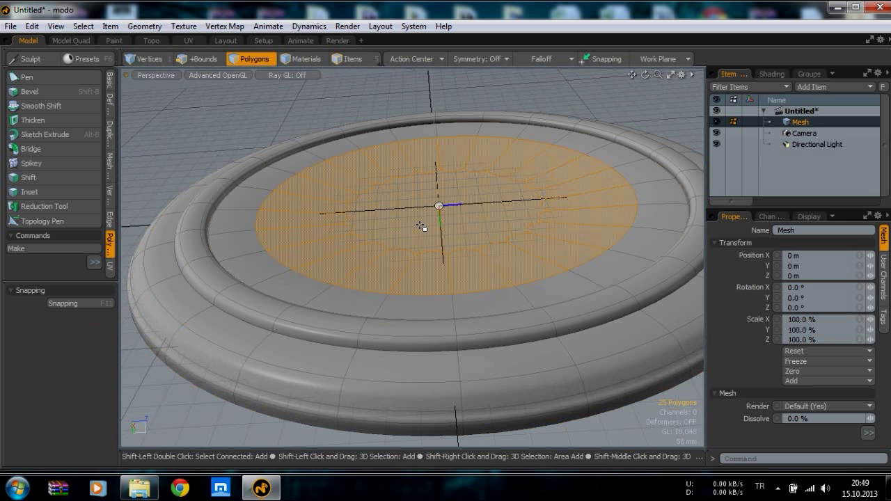
key("w")
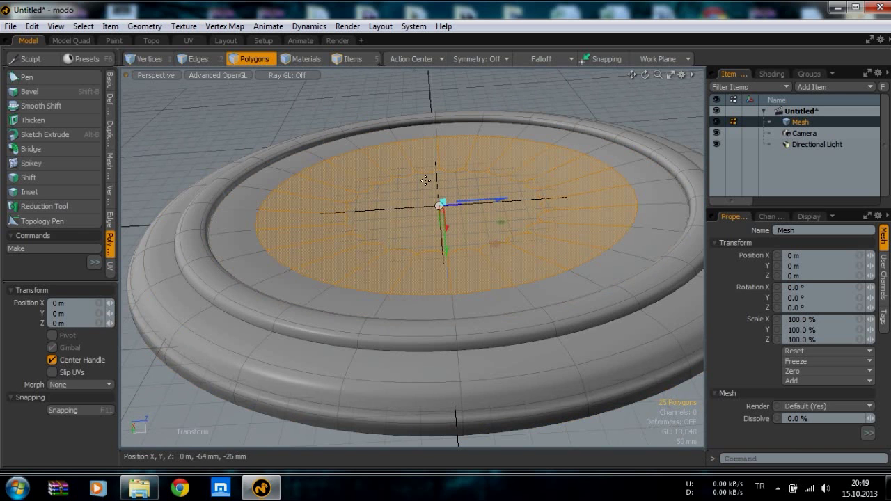
mouse_move(440, 255)
left_mouse_down()
mouse_move(395, 181)
mouse_move(431, 259)
left_mouse_up()
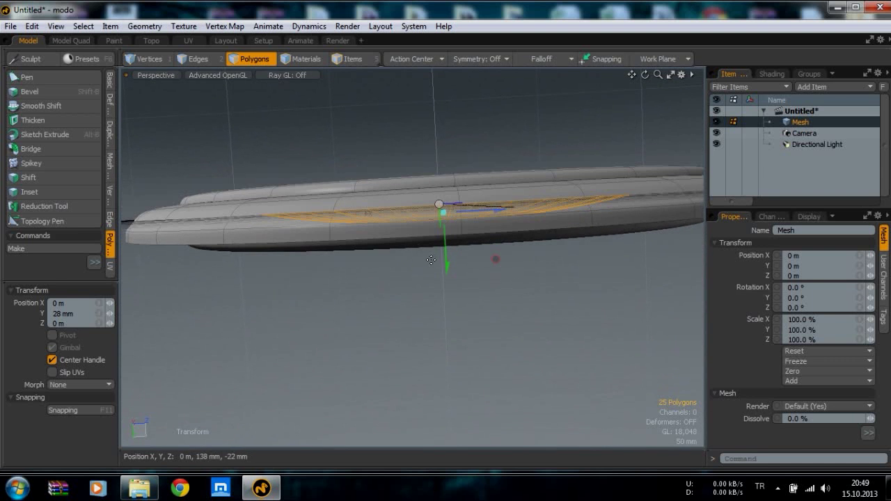
key("space")
Select the 24-edge loop around the saucer's outer rim and sharpen it with a strong edge weight
left_click_drag(378, 278, 392, 313, "alt")
left_click_drag(349, 217, 325, 291, "alt")
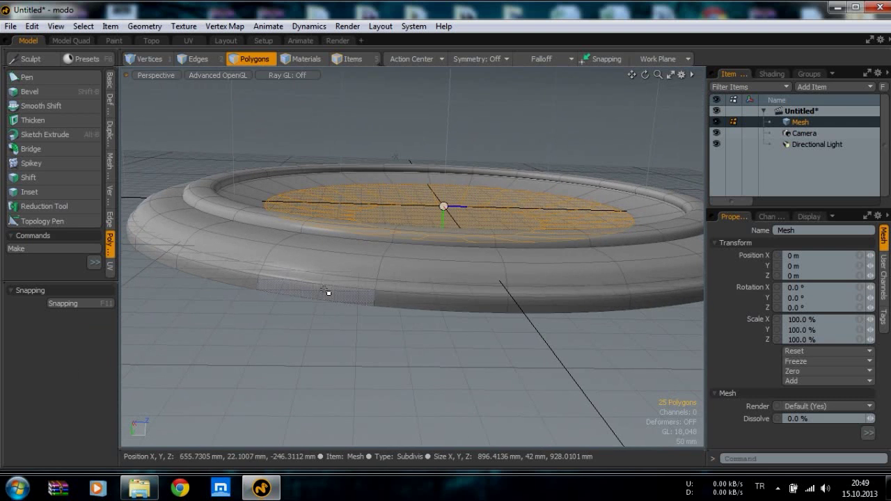
key("2")
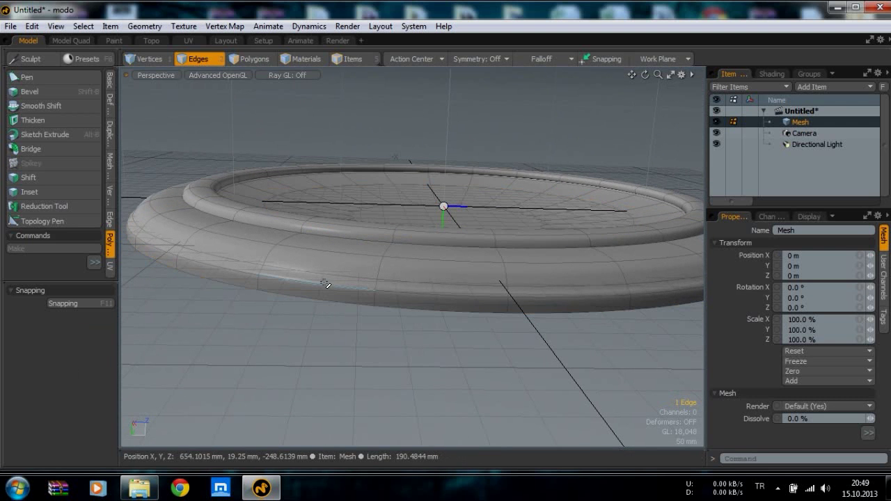
double_click(325, 284)
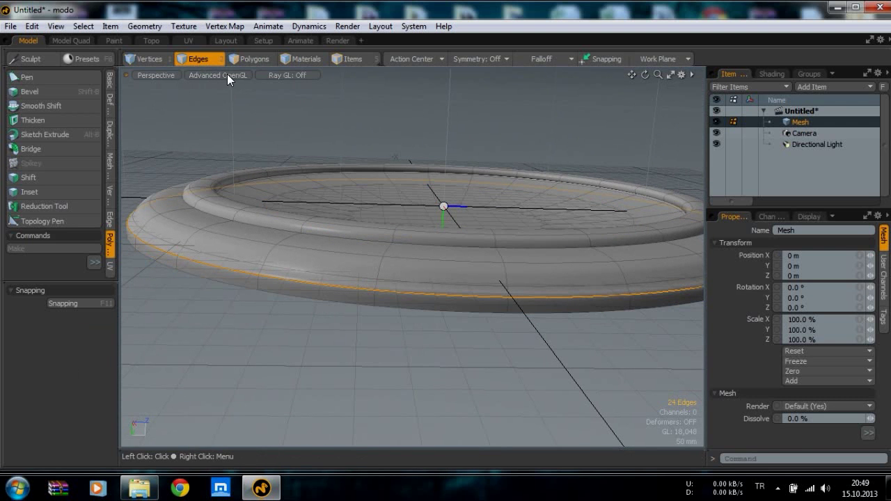
left_click(224, 25)
left_click(256, 410)
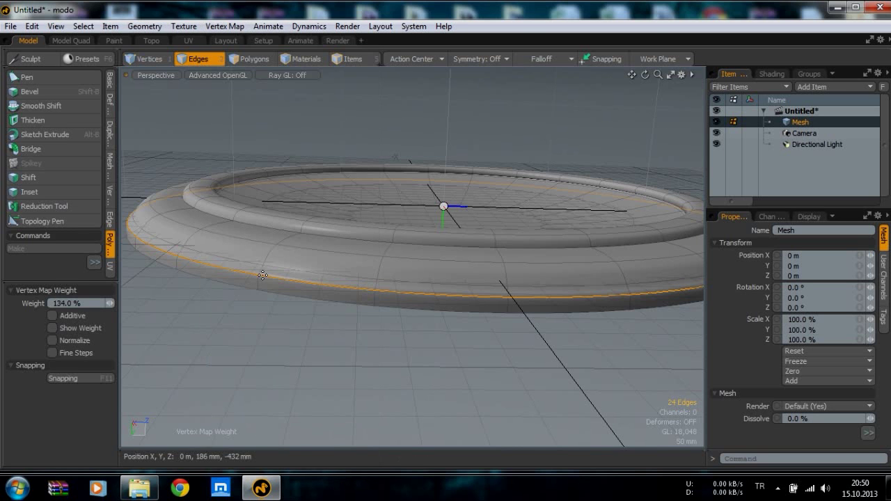
left_click_drag(262, 275, 268, 275)
key("space")
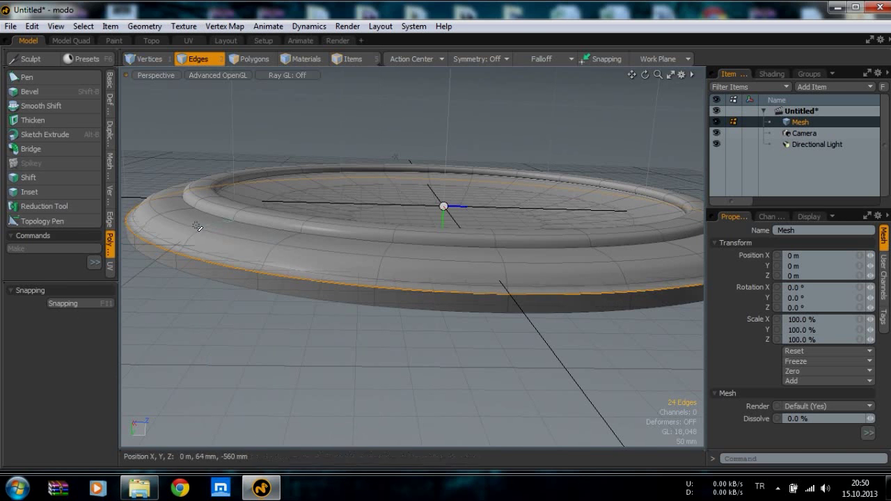
Select the inner edge loop of the raised ring on the underside and sharpen it with a strong edge weight
left_click(403, 364)
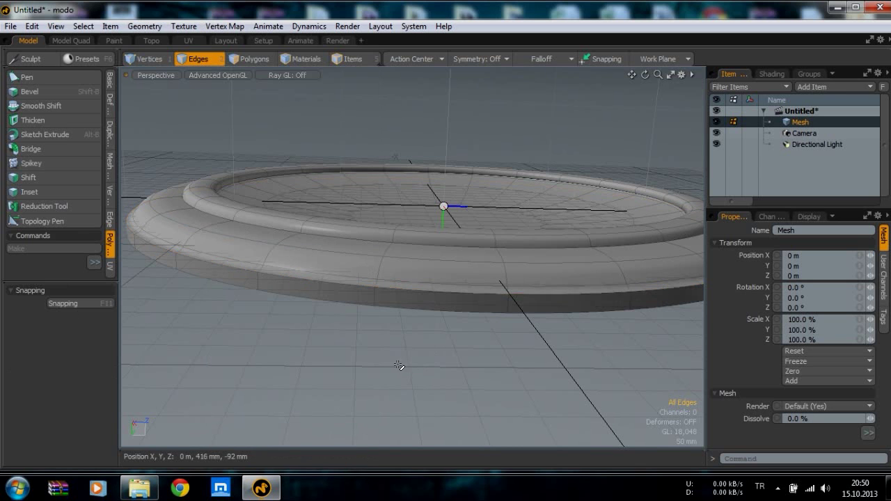
left_click_drag(404, 364, 341, 157, "alt")
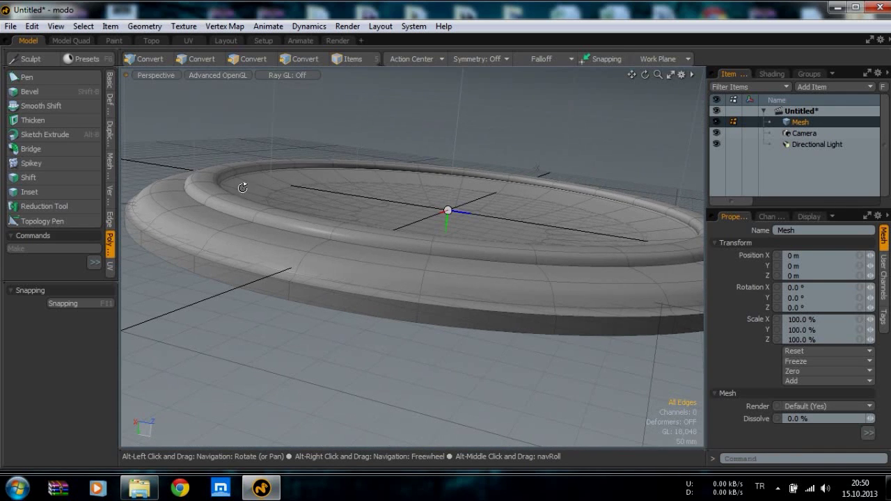
double_click(214, 177)
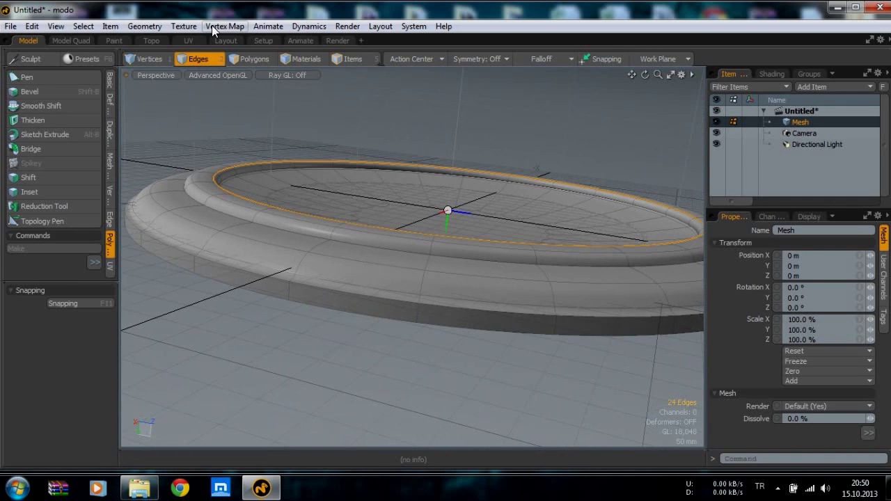
left_click(212, 25)
left_click(237, 420)
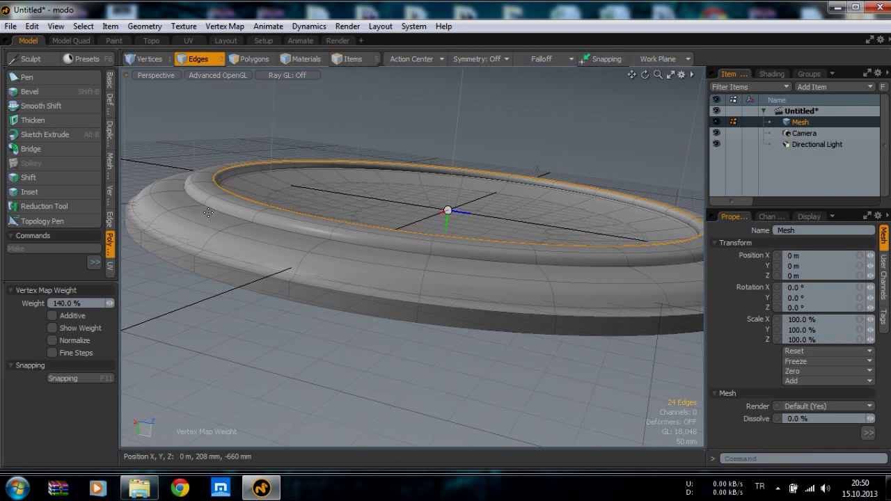
left_click_drag(208, 213, 219, 187)
key("space")
Select the central polygon of the saucer's upper face, expand it to 25 polygons, and move them -6 mm in Y
left_click_drag(310, 264, 288, 402, "alt")
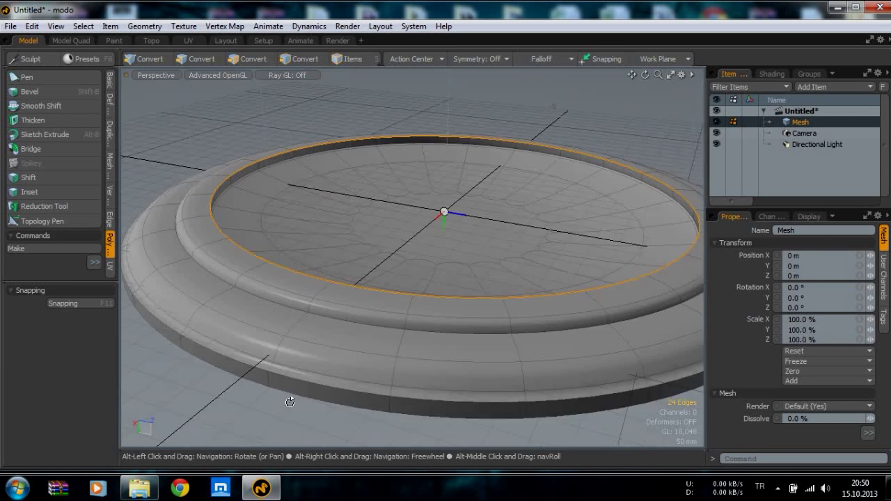
left_click_drag(348, 271, 350, 352, "alt")
left_click_drag(442, 132, 429, 332, "alt")
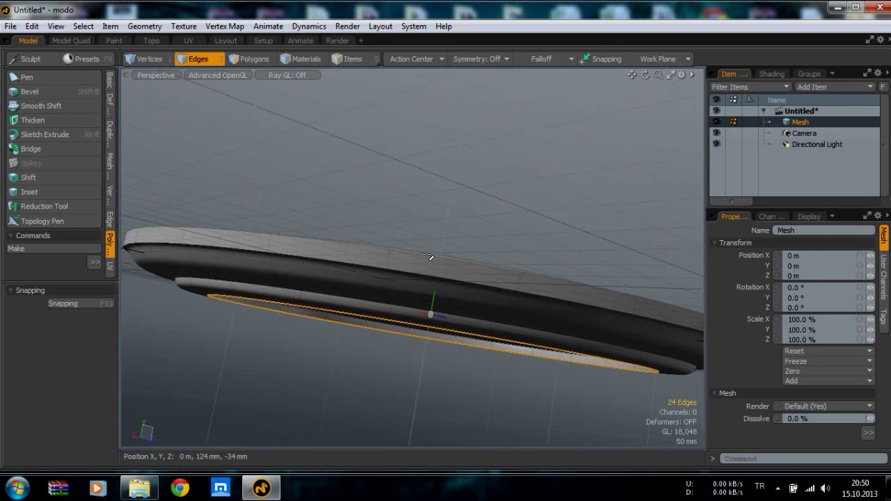
key("3")
left_click_drag(423, 183, 384, 295, "alt")
left_click(338, 170)
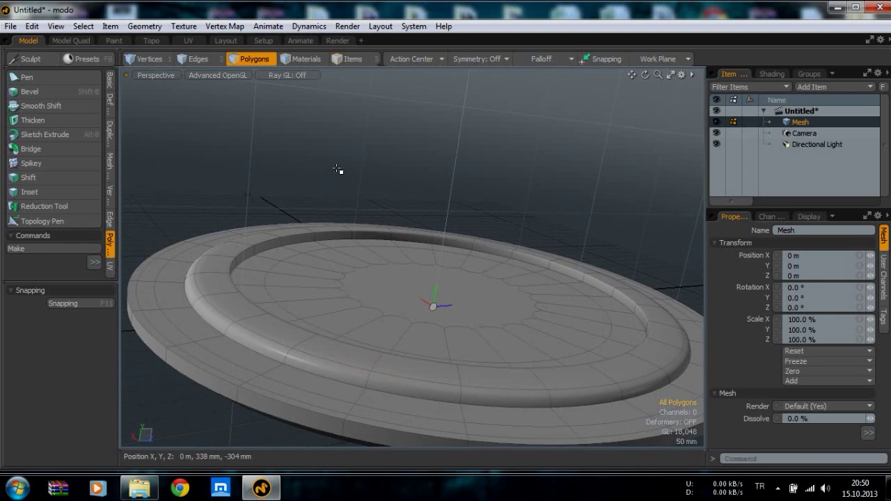
left_click_drag(407, 217, 431, 310, "alt")
left_click(427, 306)
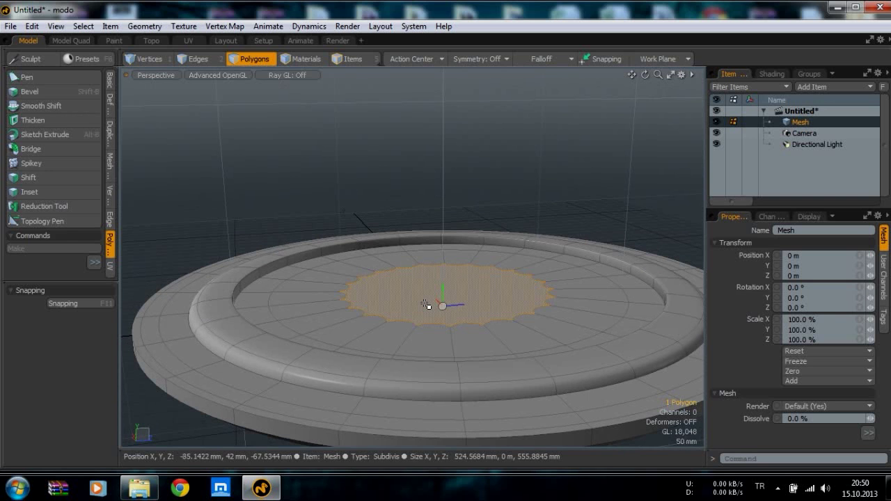
key("shift")
key("shift+Up")
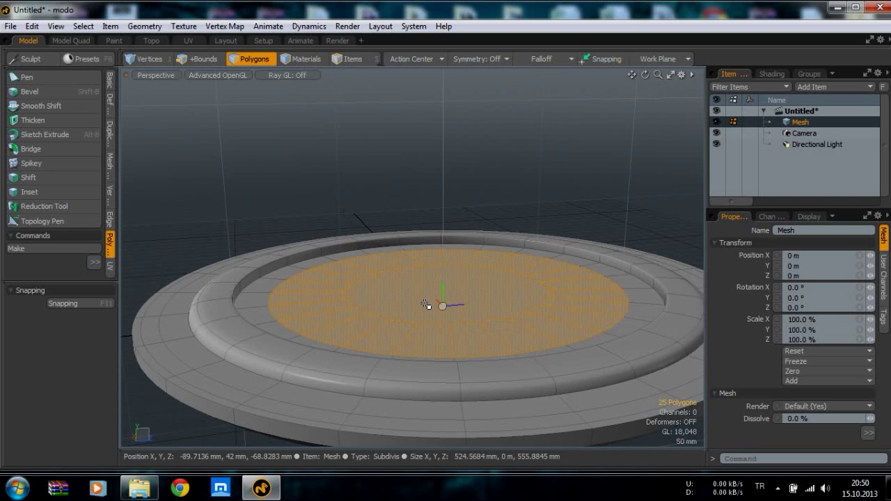
key("y")
left_click_drag(449, 244, 448, 253)
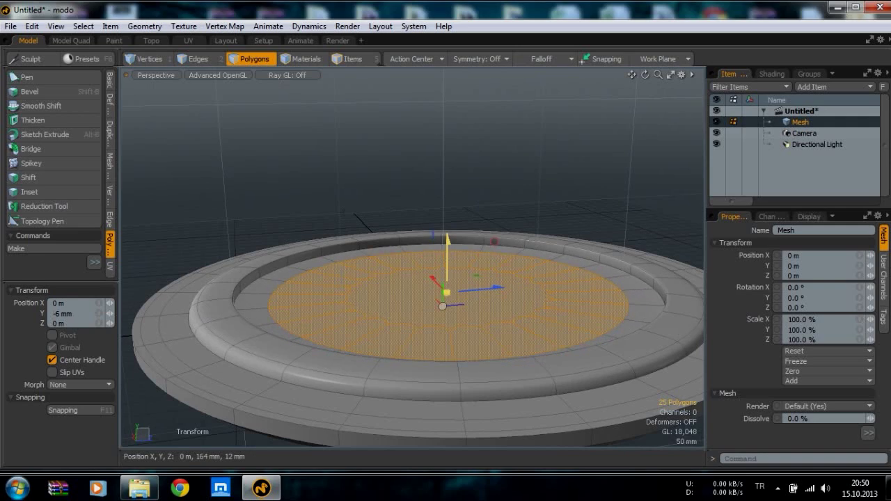
key("space")
Select the underside's central polygon, expand it to the surrounding ring, and move the selection -30 mm in Y
left_click_drag(437, 324, 417, 259, "alt")
left_click(434, 233)
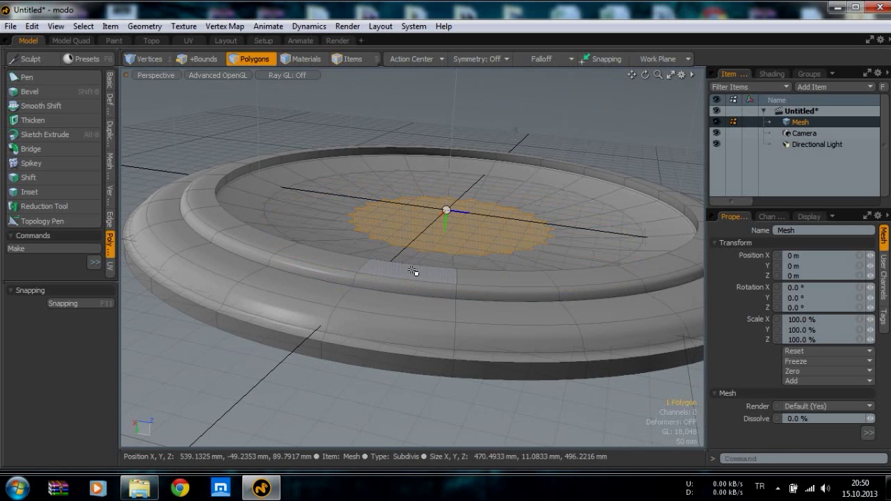
key("shift+Up")
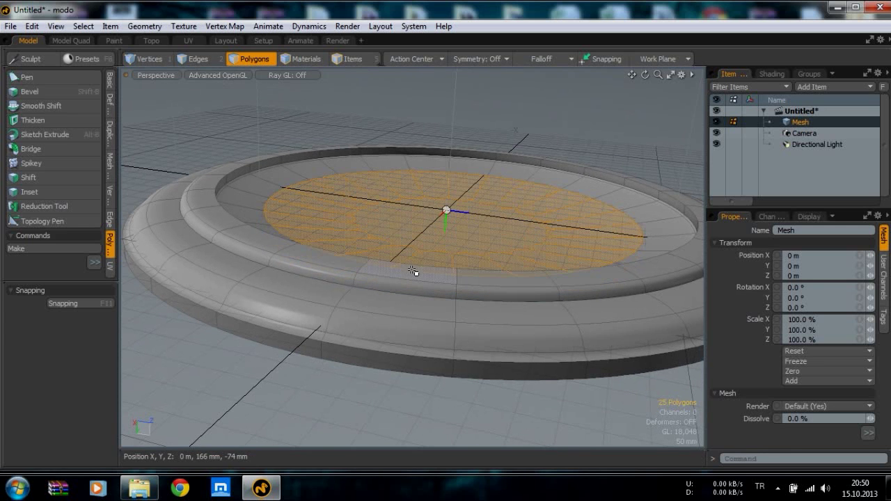
key("w")
mouse_move(446, 270)
left_mouse_down()
mouse_move(447, 286)
mouse_move(463, 170)
mouse_move(464, 48)
mouse_move(469, 84)
left_mouse_up()
left_click_drag(458, 229, 455, 115, "alt")
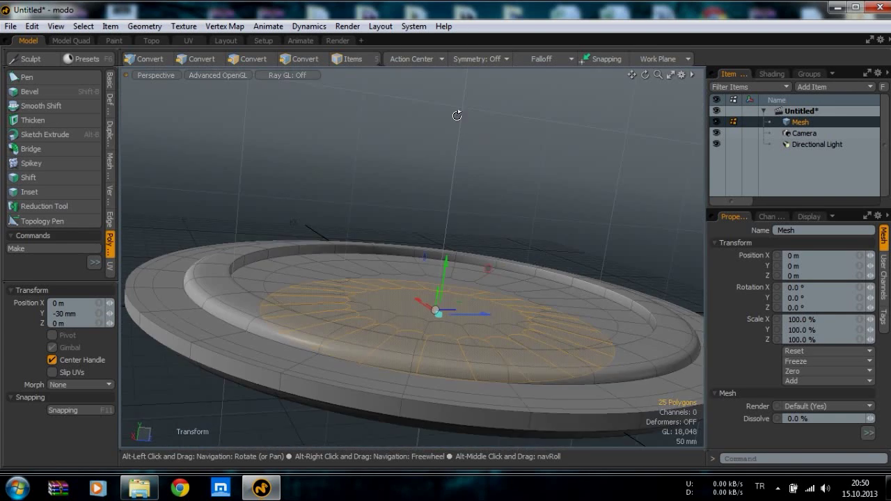
left_click_drag(449, 285, 446, 248, "alt")
key("space")
Select the central polygon of the saucer's upper face, expand it to the surrounding ring, and move the selection -28 mm in Y
left_click_drag(429, 285, 410, 324, "alt")
key("space")
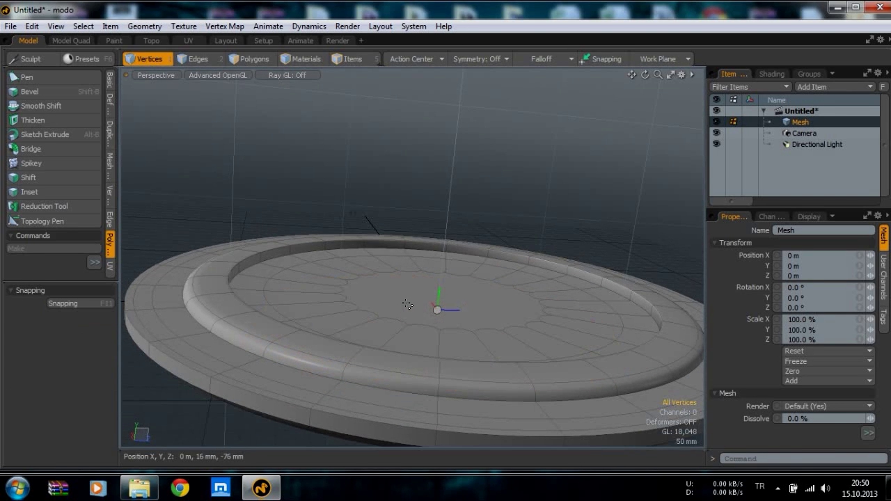
key("space")
key("space")
left_click(416, 304)
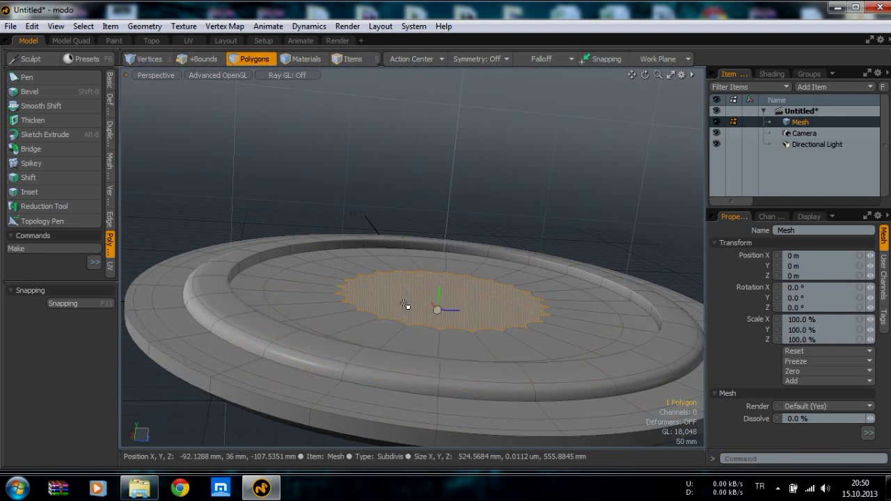
key("shift+Up")
key("y")
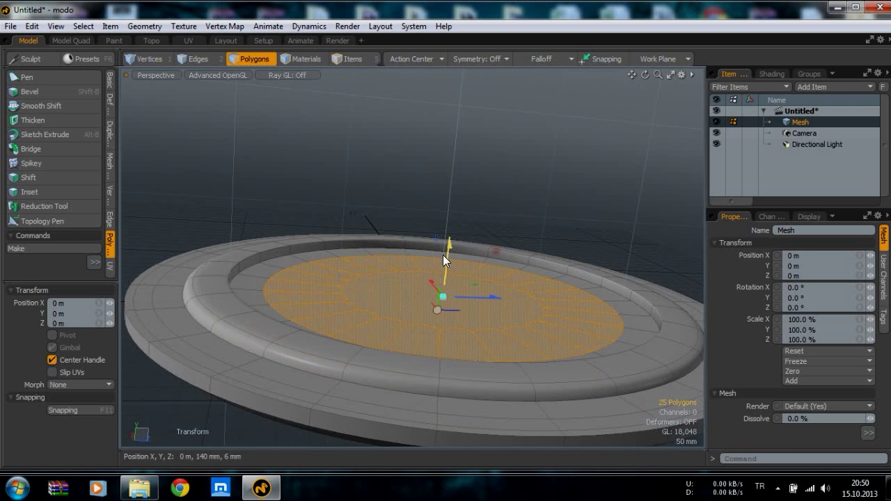
left_click_drag(449, 244, 449, 247)
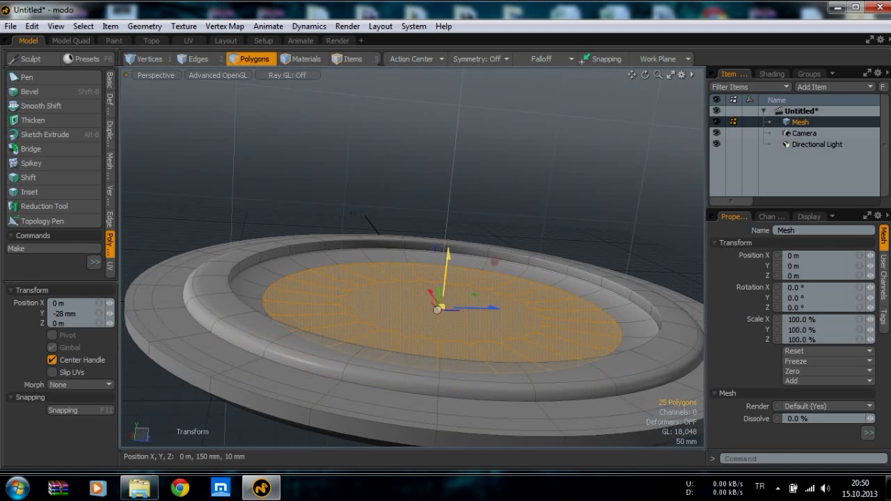
key("space")
left_click(471, 197)
Loop-select the raised ring on the saucer's upper face, expand it to 192 polygons, and move the selection -14 mm in Y
left_click_drag(494, 300, 219, 302, "alt")
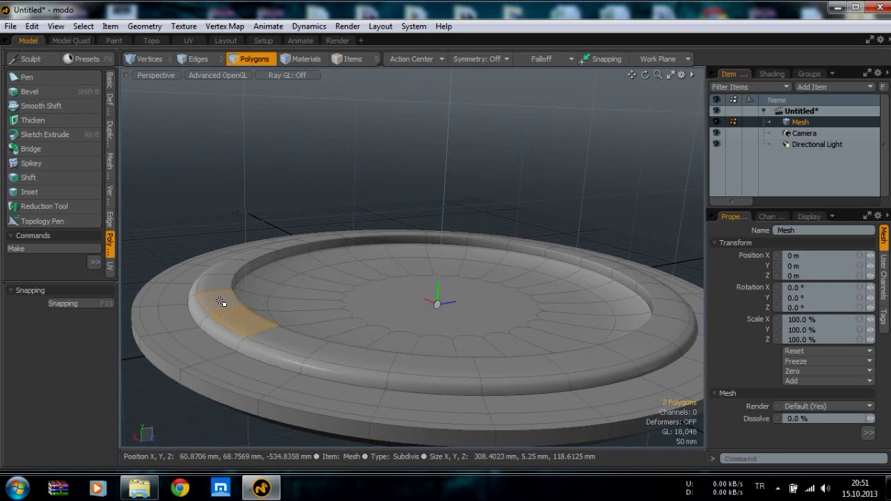
key("l")
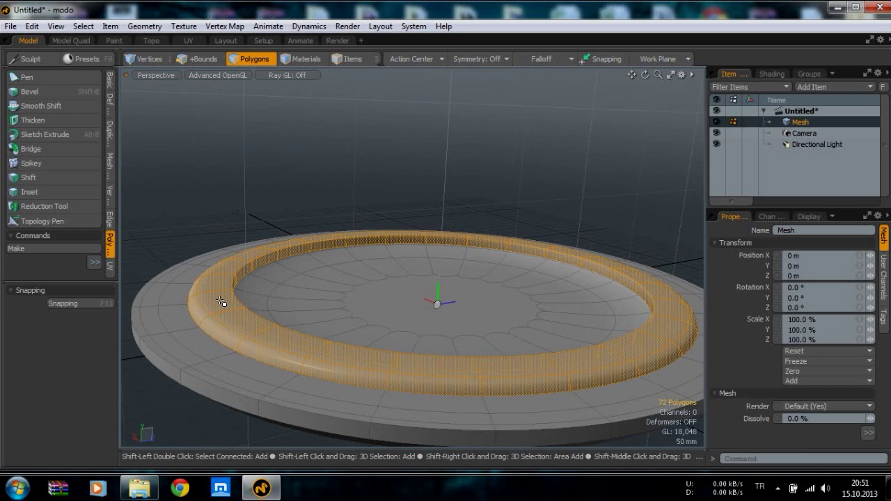
key("shift+Up")
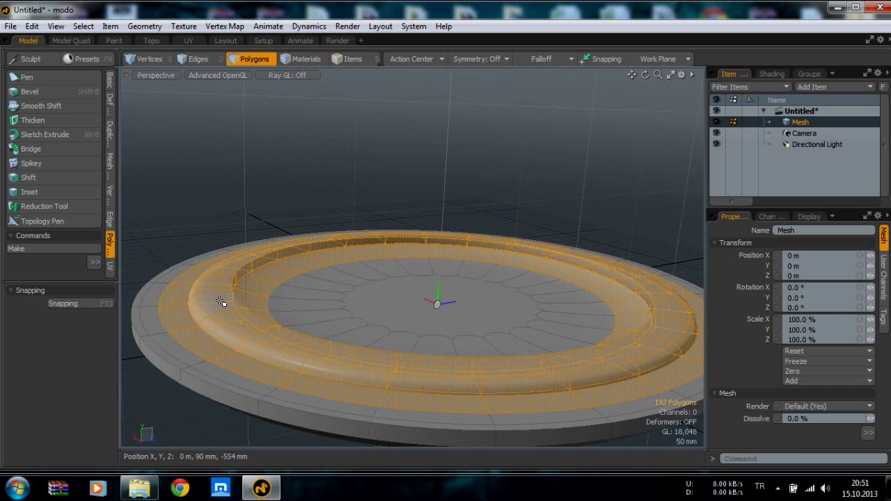
key("w")
left_click_drag(445, 239, 445, 265)
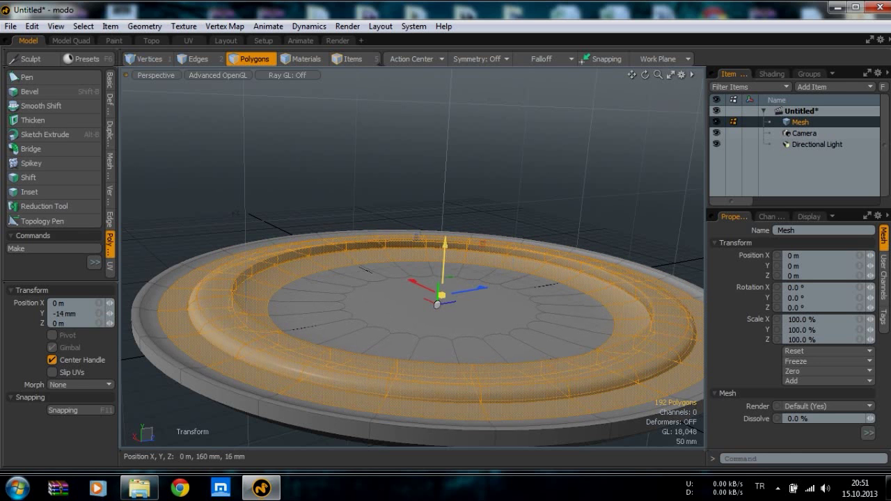
key("space")
left_click(453, 189)
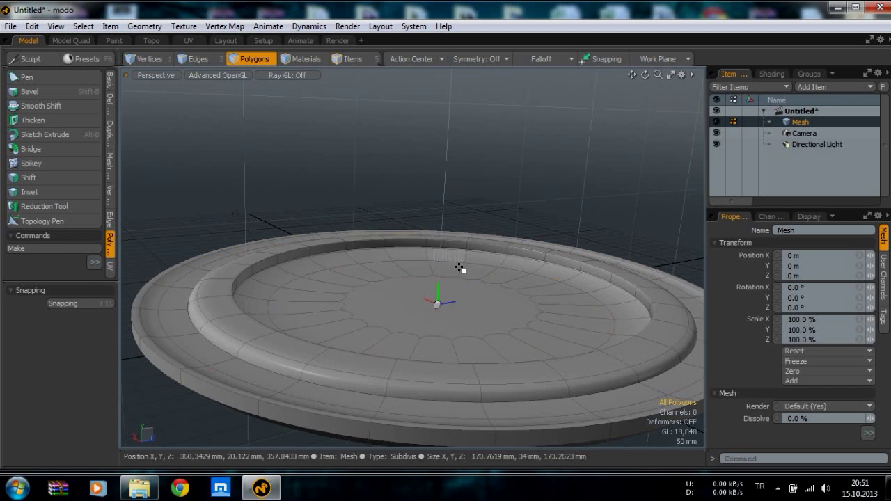
Unhide the cup geometry to display it together with the saucer
left_click_drag(463, 269, 454, 337, "alt")
left_click(432, 293)
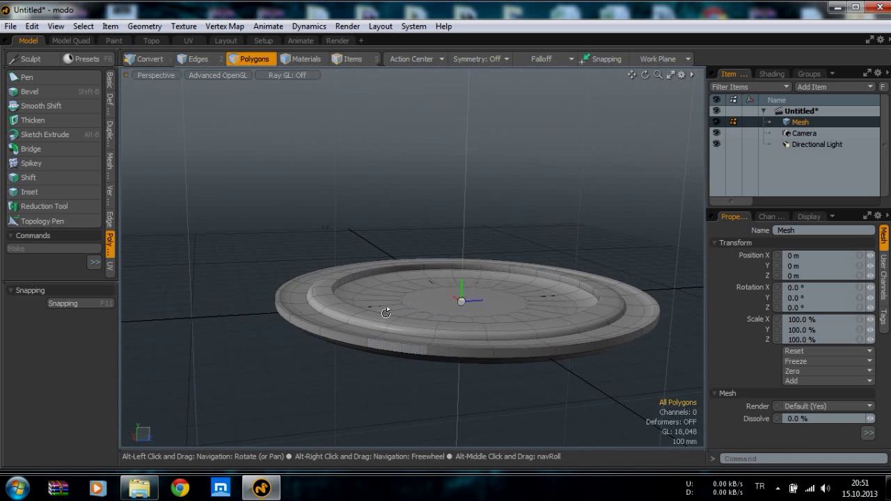
left_click_drag(397, 347, 477, 334, "alt")
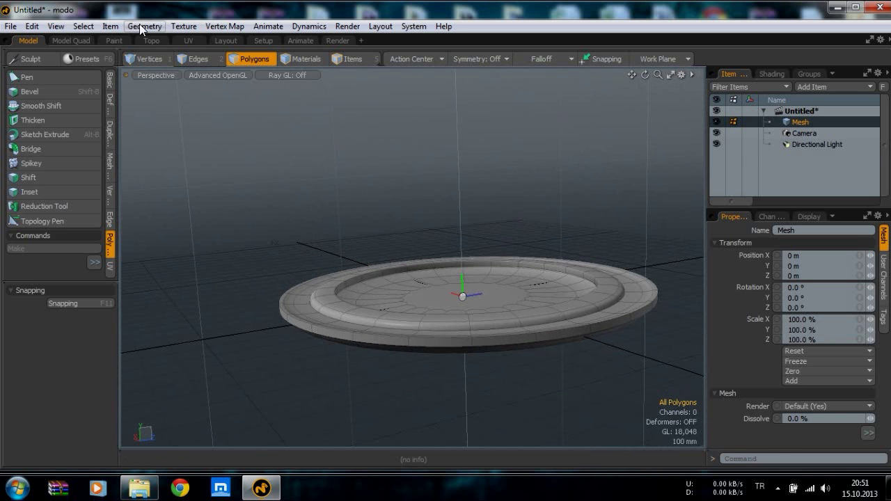
left_click(55, 26)
left_click(82, 81)
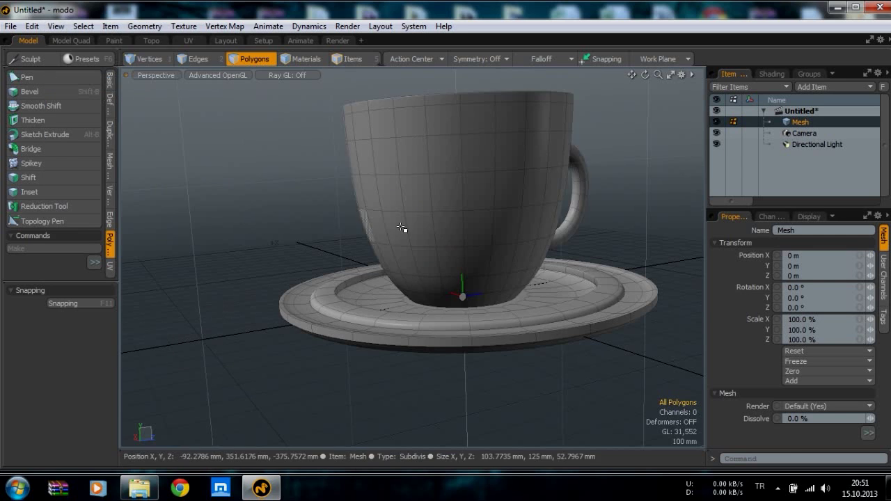
Frame the whole cup and saucer from the handle side and open the render preview
left_click_drag(400, 228, 371, 279, "alt")
scroll(482, 318, "down", 4)
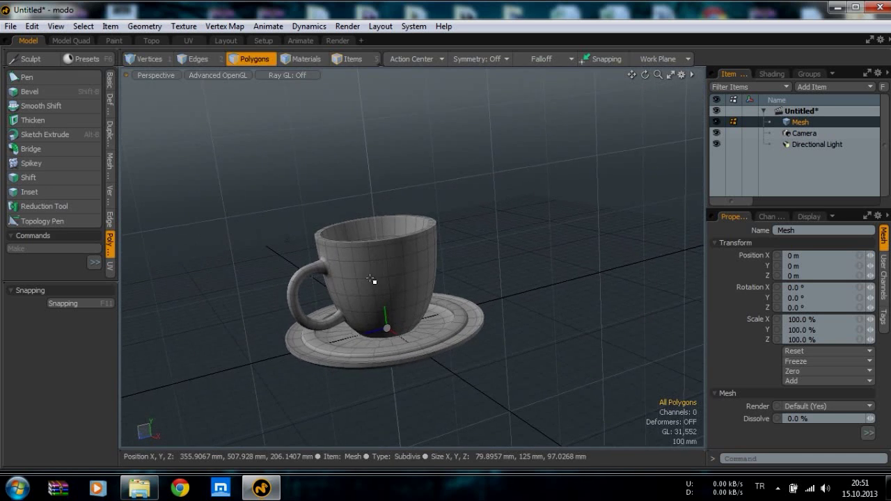
key("F9")
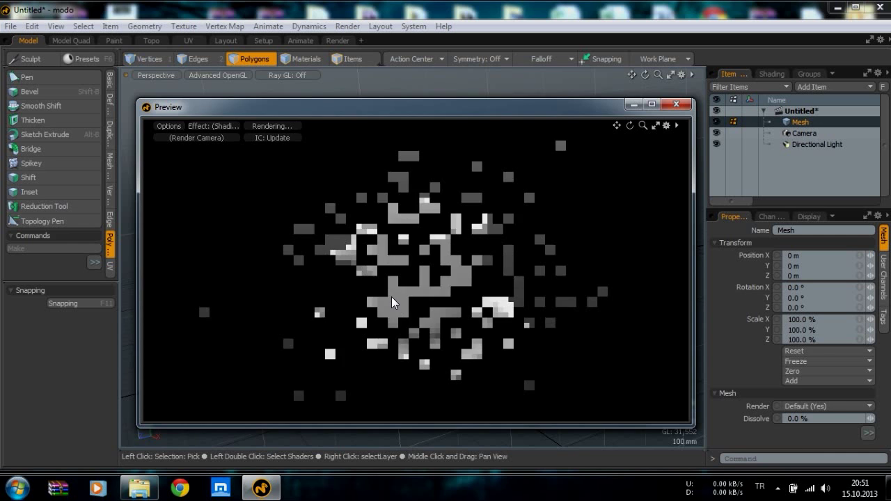